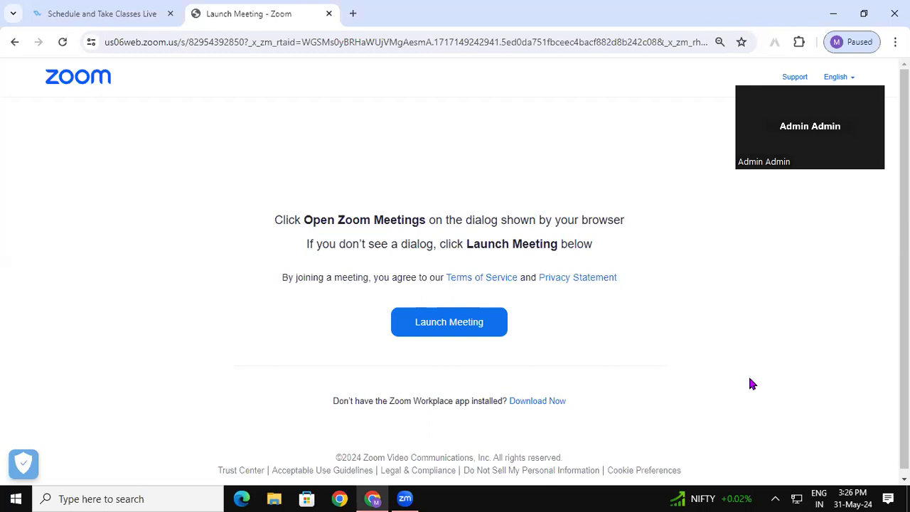
Step: Launch Excel and create a blank workbook
key(super+r)
text(e)
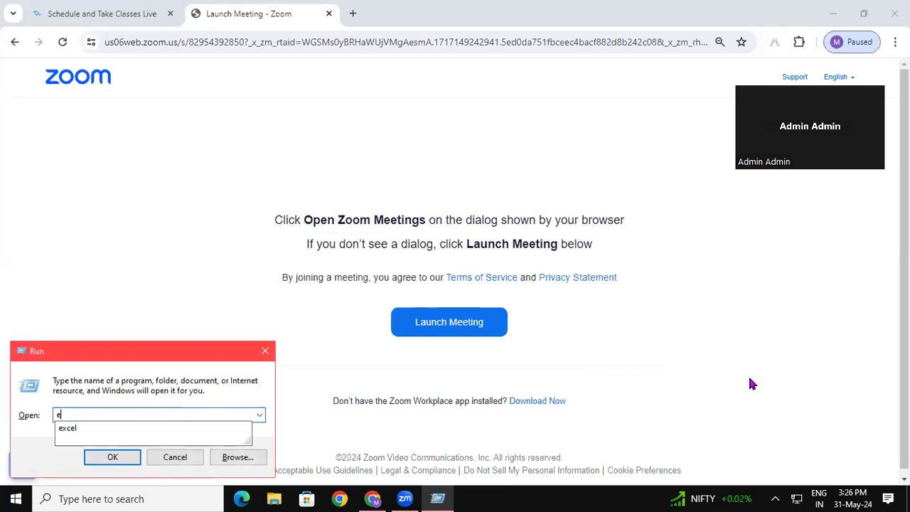
text(xcel)
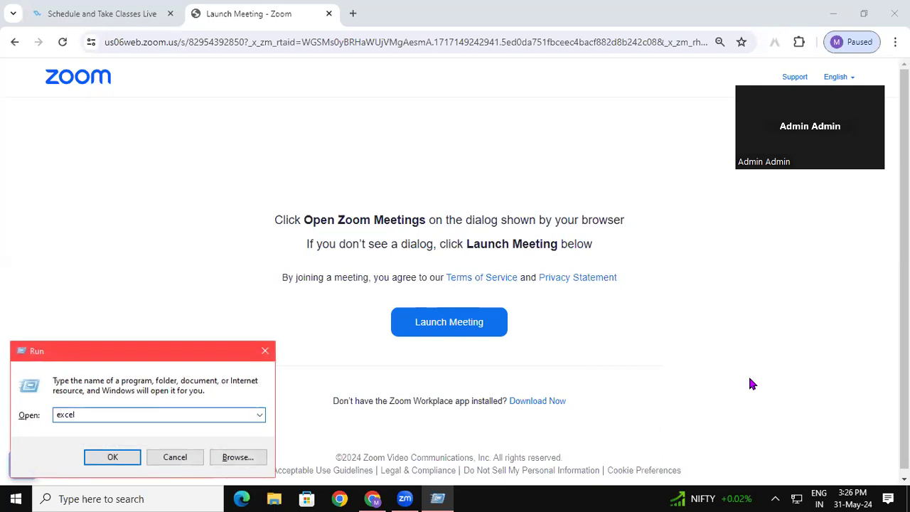
key(Return)
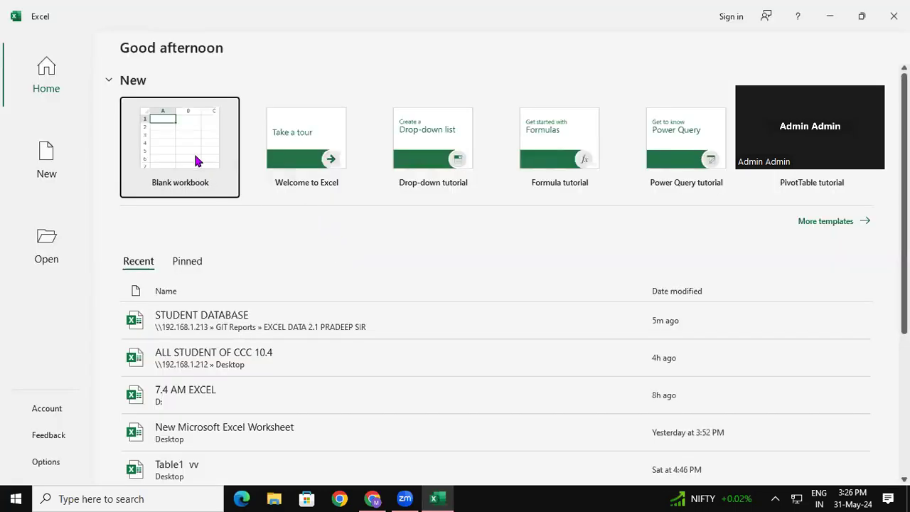
click(189, 139)
click(237, 321)
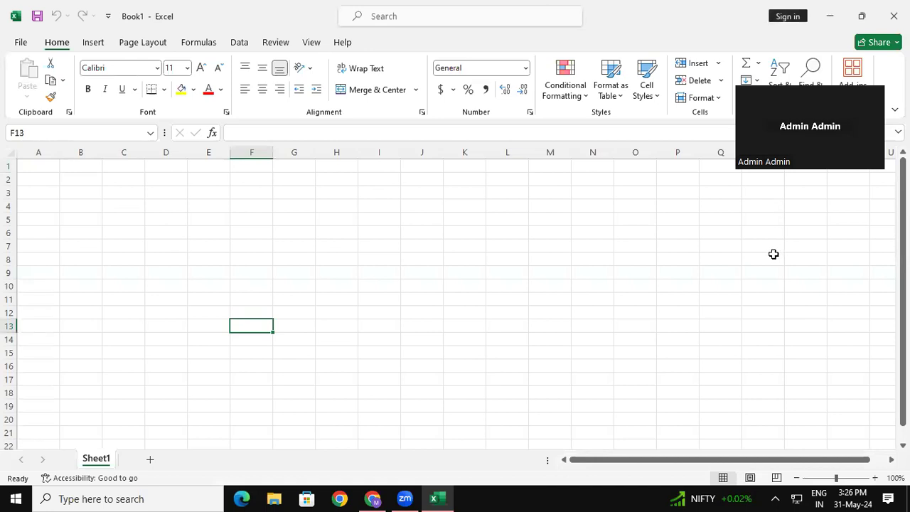
drag(52, 168, 52, 407)
click(456, 339)
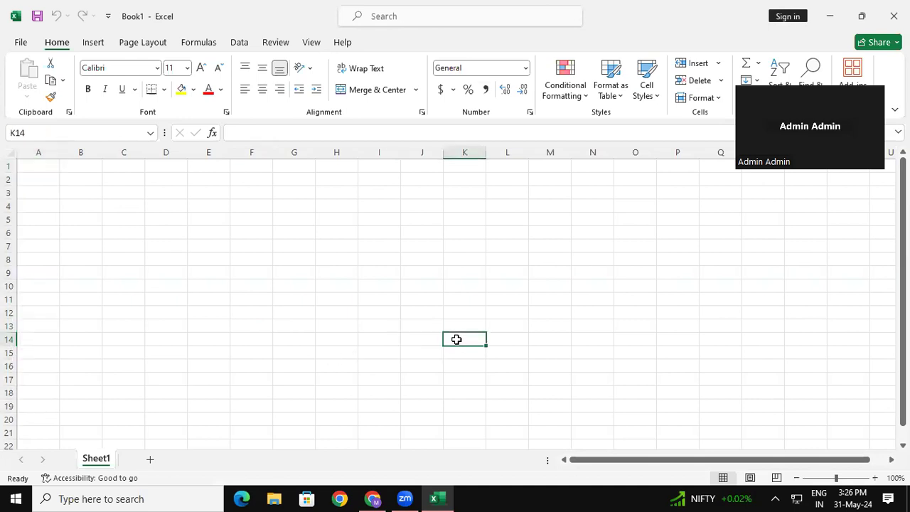
click(229, 247)
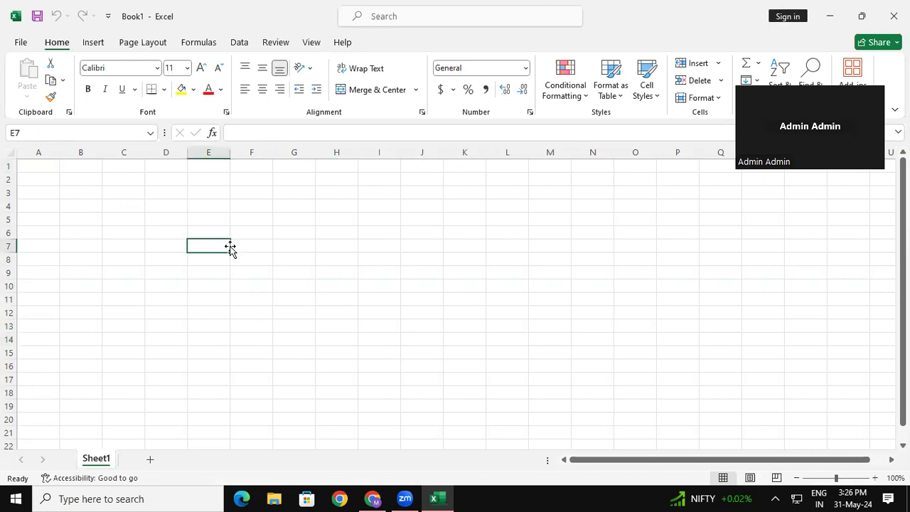
click(595, 229)
click(317, 243)
click(507, 281)
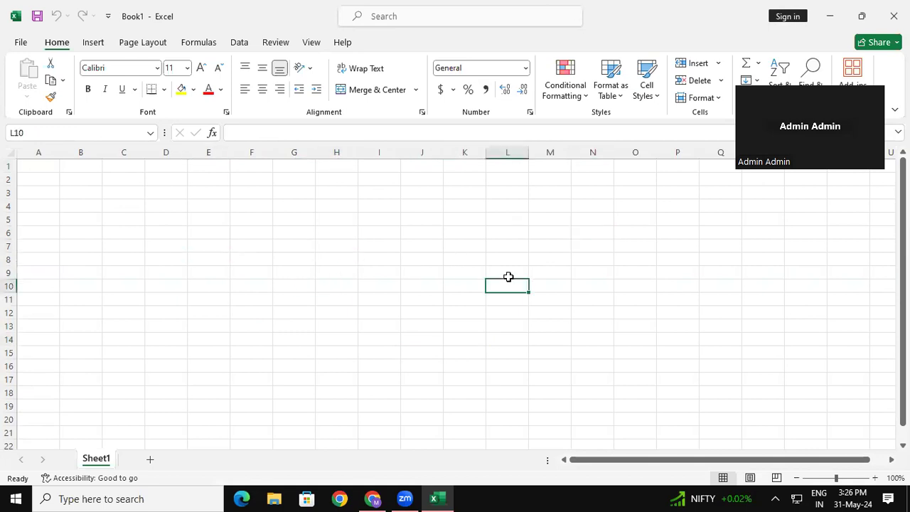
click(270, 234)
click(581, 260)
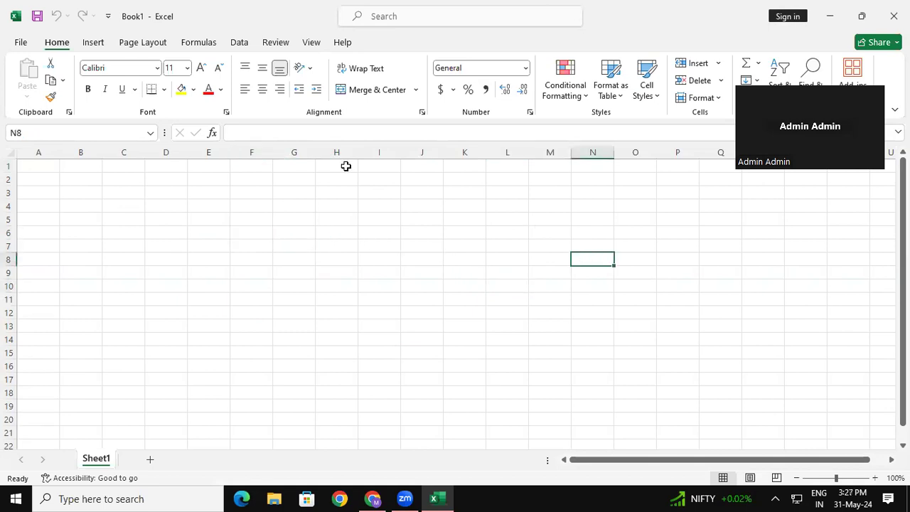
drag(142, 172, 605, 225)
click(464, 259)
Step: Merge and center cells E2:P6 and enter the title STUDENT DATABASE in the merged cell
drag(193, 182, 683, 232)
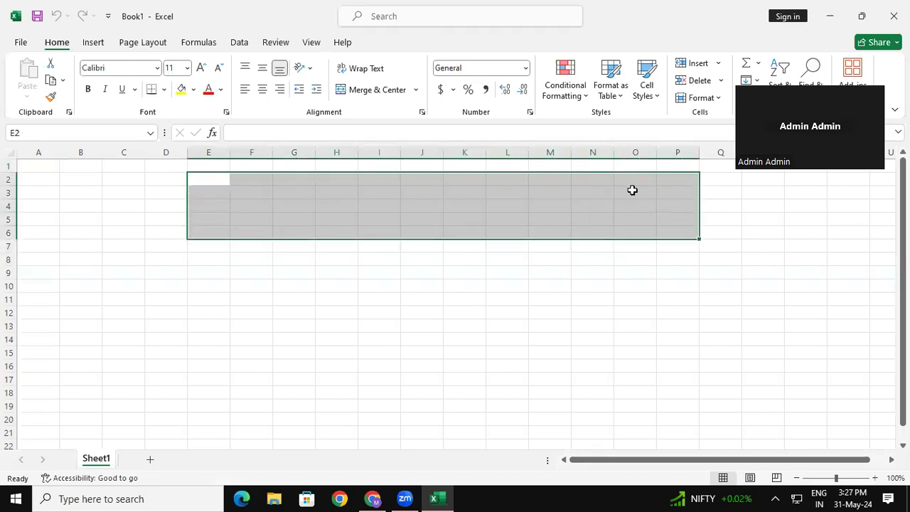
click(378, 90)
double_click(445, 219)
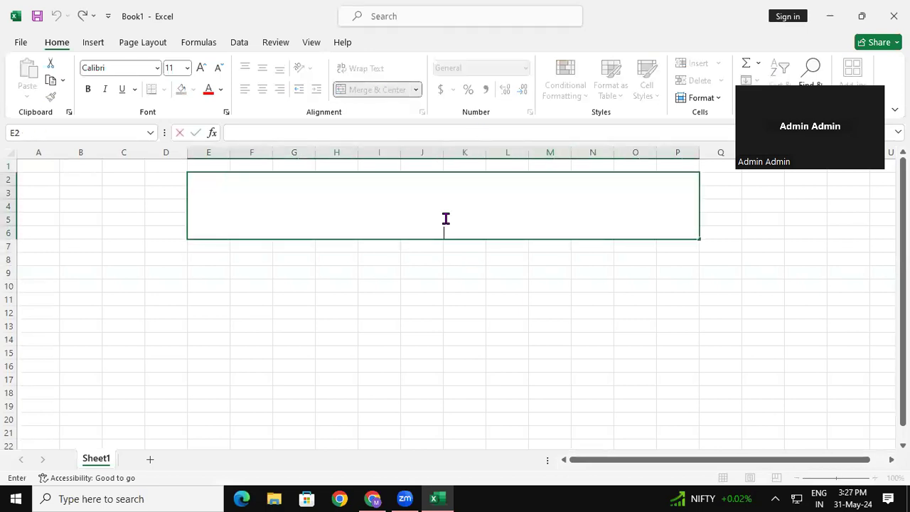
text(STUDENT DATA)
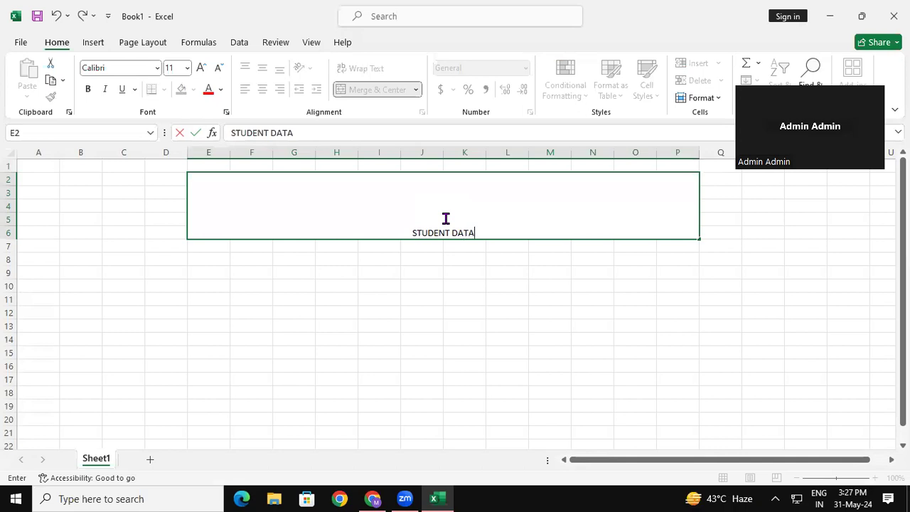
text(BASE)
click(455, 288)
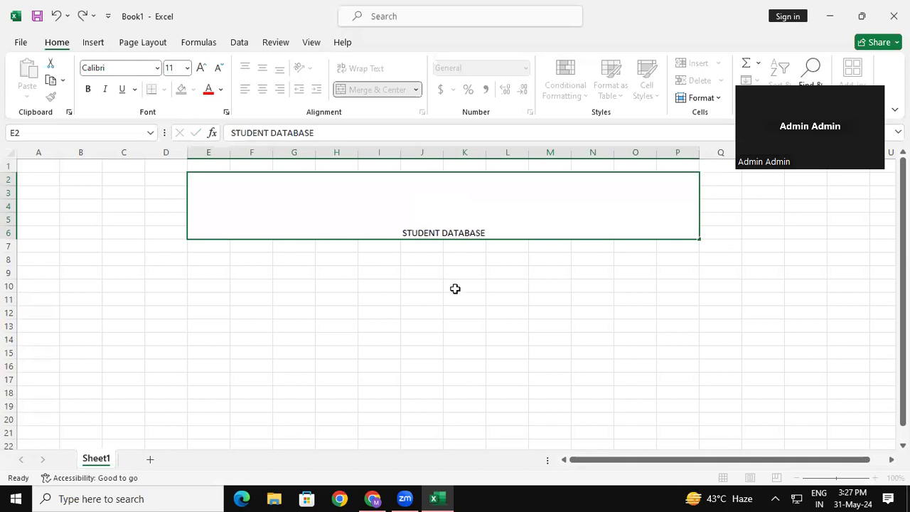
Step: Enlarge the merged STUDENT DATABASE title to font size 48 and make it bold
click(490, 207)
click(201, 68)
click(201, 67)
click(201, 68)
click(201, 68)
click(201, 68)
click(202, 67)
click(201, 68)
click(201, 68)
click(202, 68)
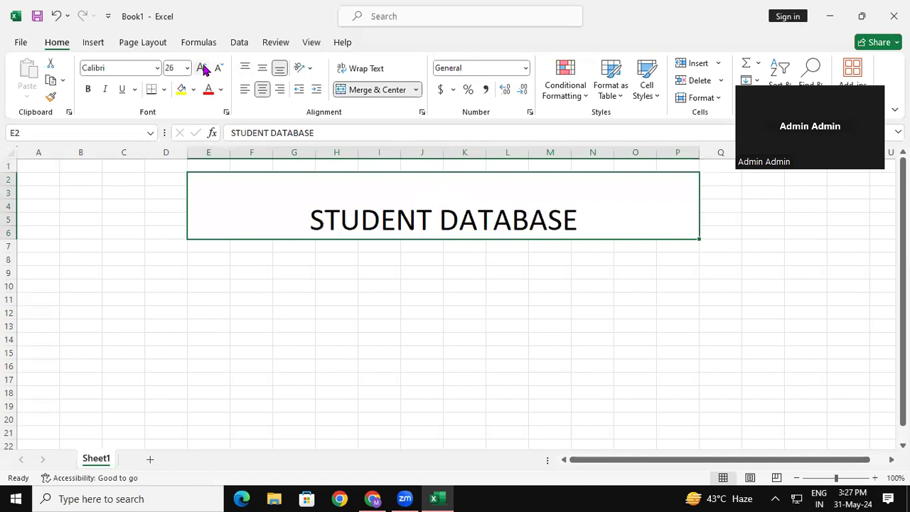
click(201, 67)
click(201, 68)
click(201, 68)
click(217, 68)
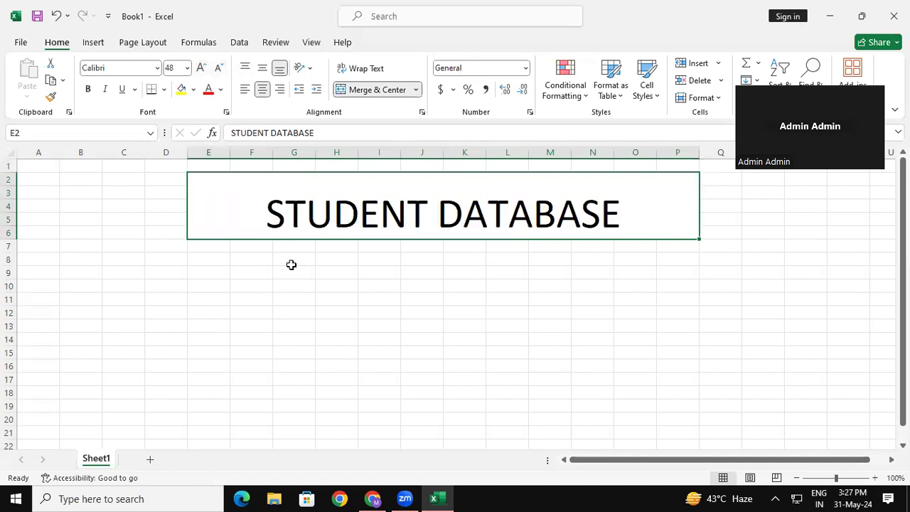
key(ctrl+b)
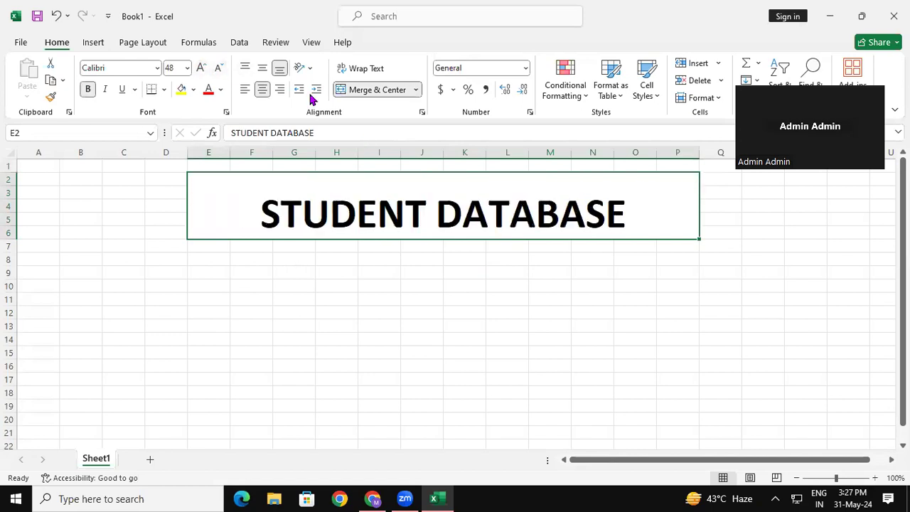
Step: Middle-align the title vertically within its merged cell and deselect it
click(262, 67)
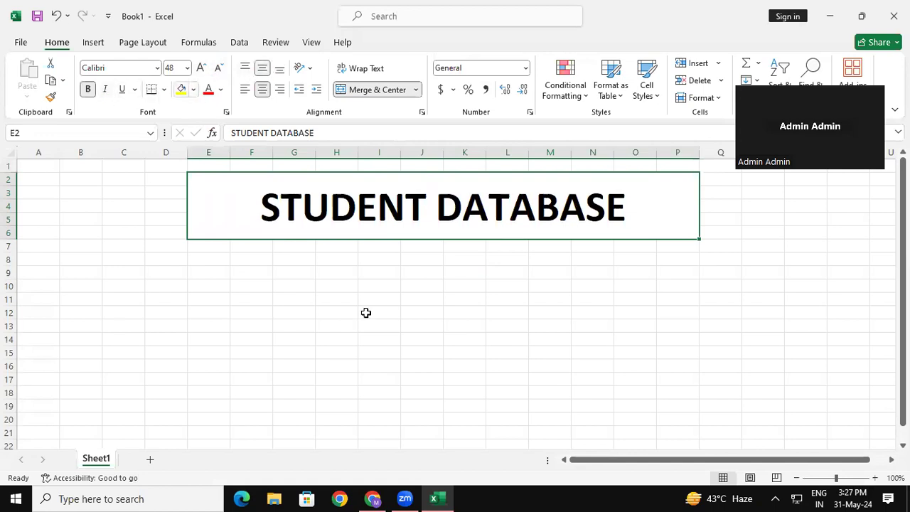
click(391, 335)
click(272, 185)
click(310, 312)
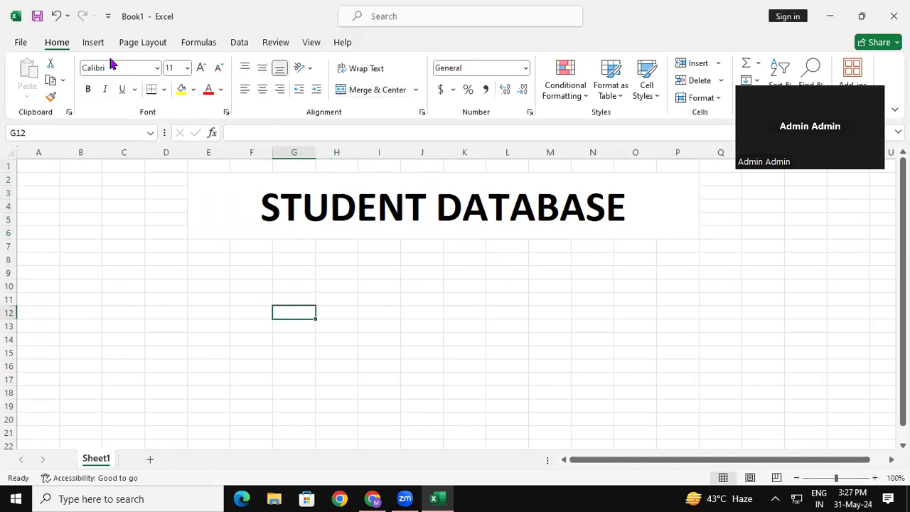
Step: Insert black hard-shadow WordArt reading STUDENT DATABASE and place it well below the merged title, around rows 16 to 20
click(93, 43)
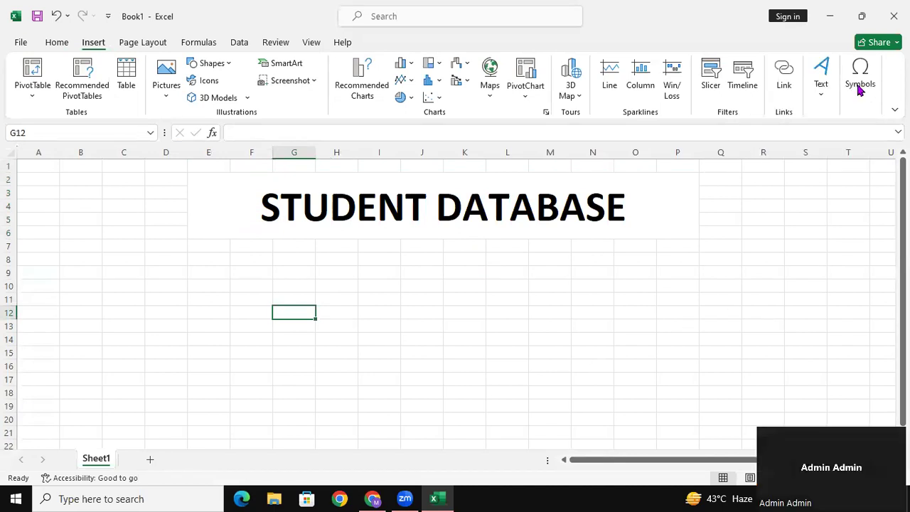
click(827, 93)
click(820, 149)
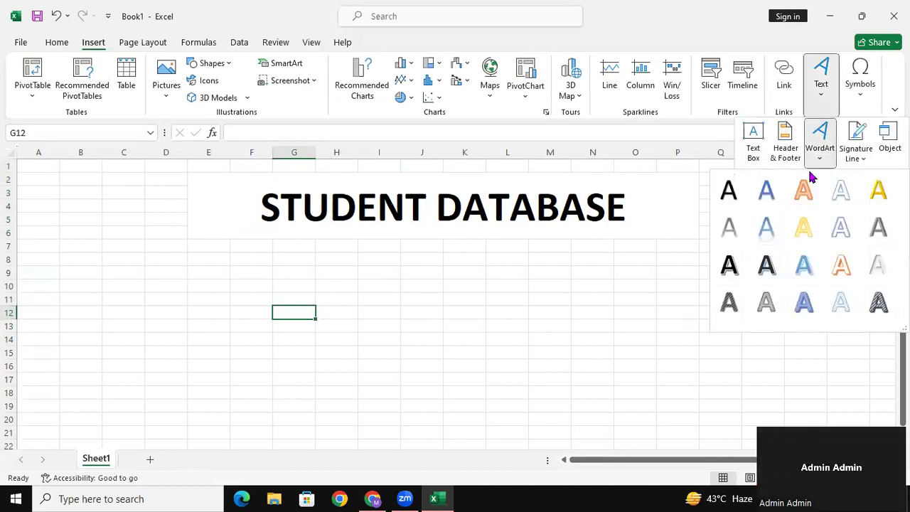
click(728, 264)
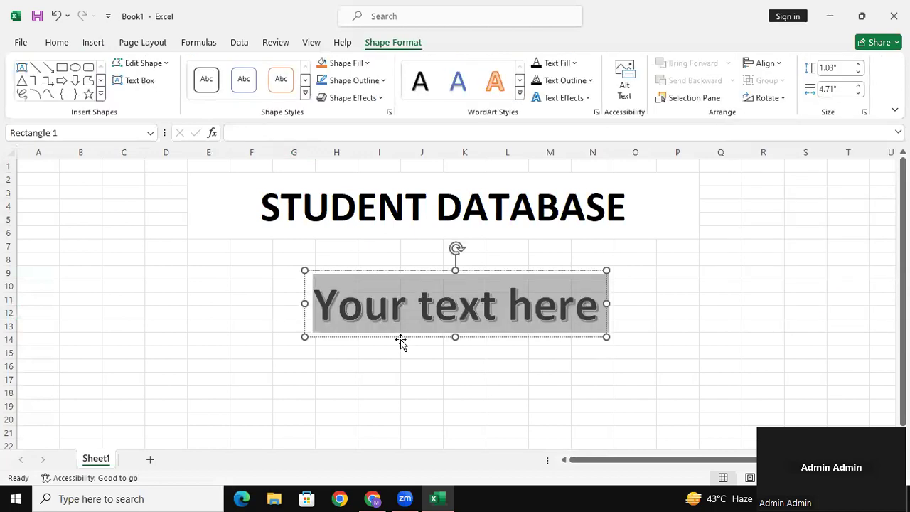
text(STU)
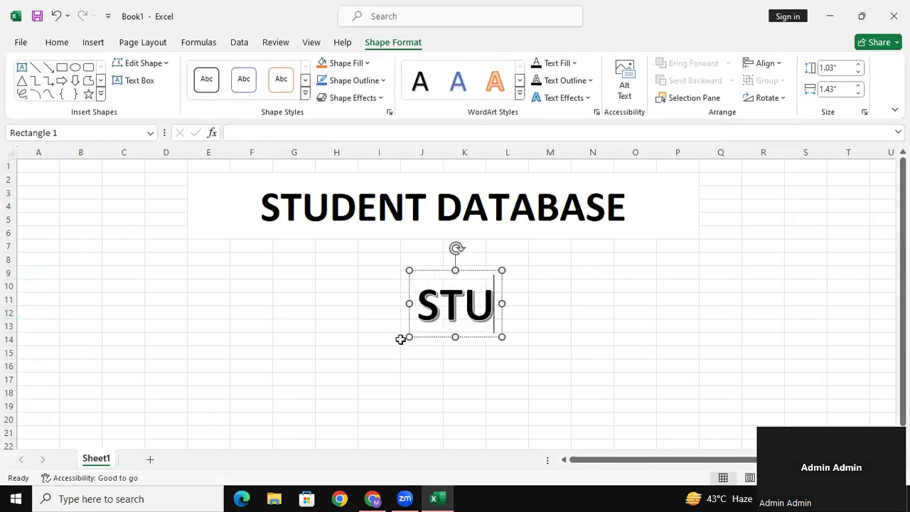
text(DENT DATABASE)
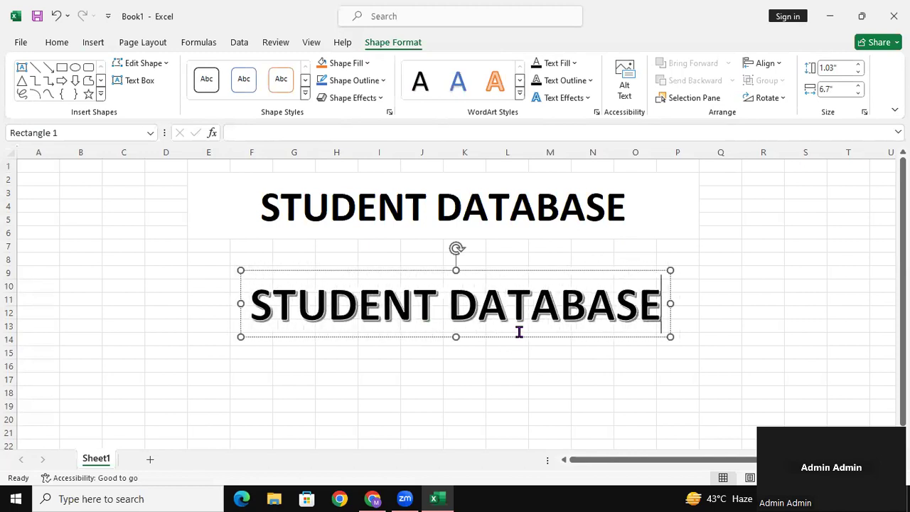
click(580, 336)
drag(580, 336, 478, 448)
Step: Move the merged title cell down to F10:Q14 and then back up to E3:P7
click(476, 203)
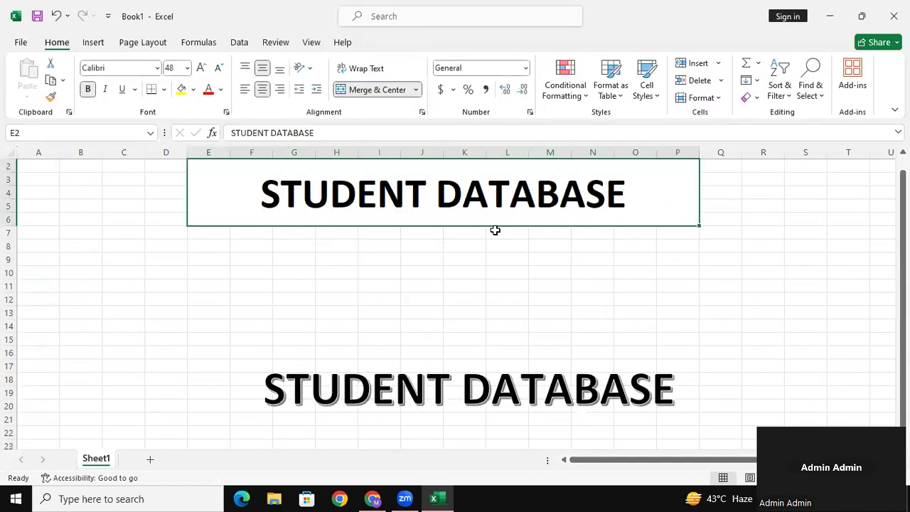
click(495, 230)
click(495, 221)
drag(516, 224, 536, 216)
drag(695, 226, 619, 324)
click(731, 342)
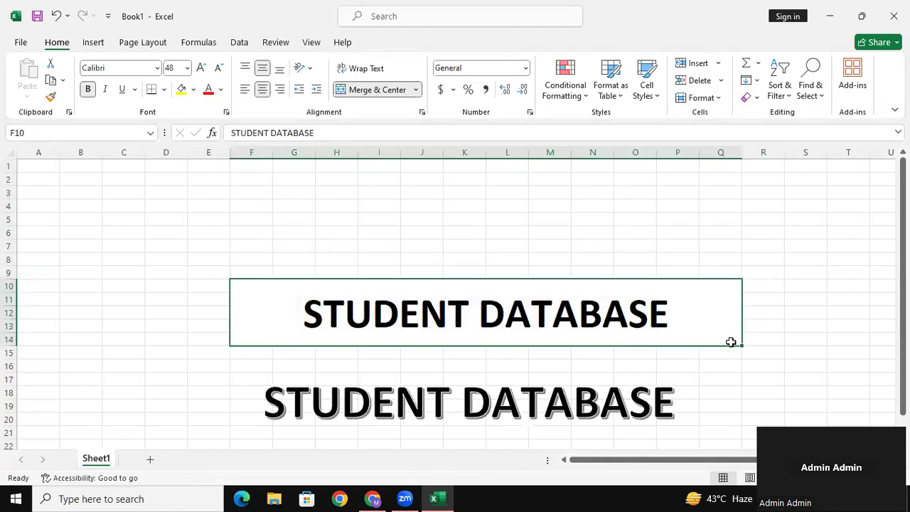
drag(739, 346, 676, 239)
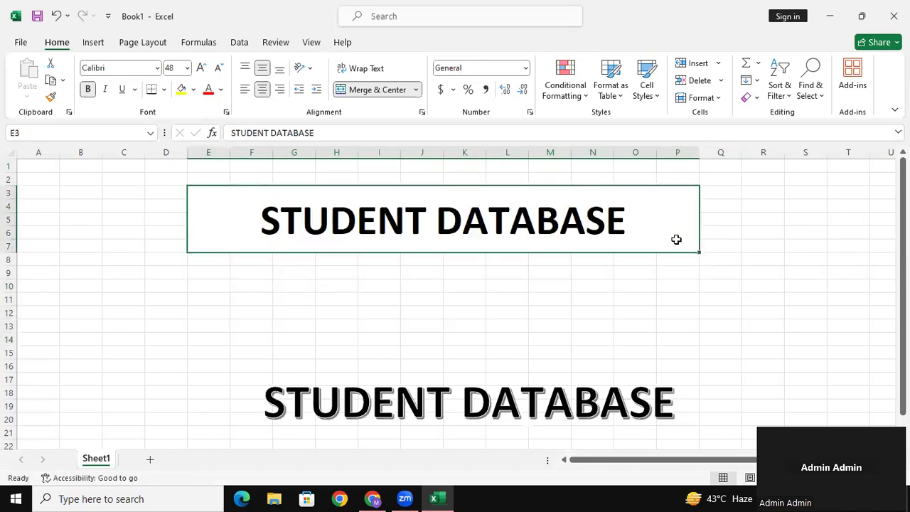
Step: Move the WordArt title up to about rows 10 to 14, first over columns K to T and finally over columns E to O
click(567, 394)
drag(627, 369, 827, 262)
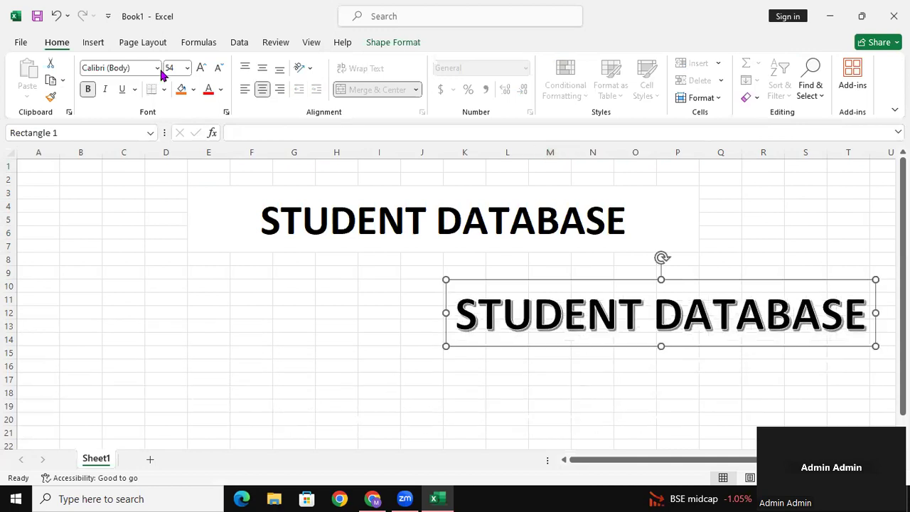
click(93, 42)
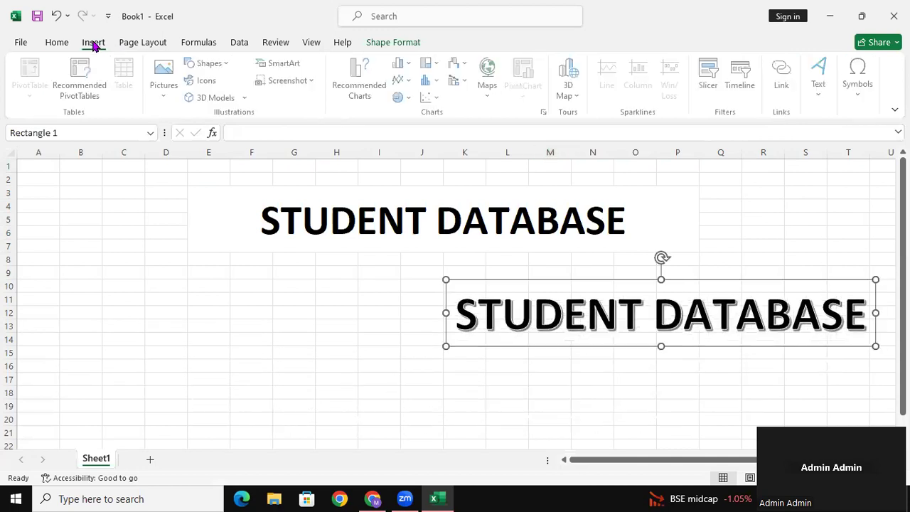
click(819, 71)
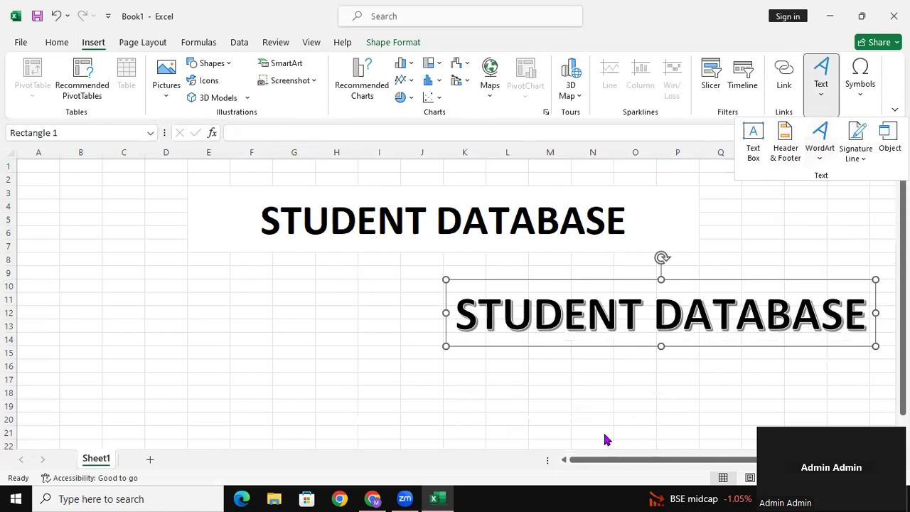
click(676, 365)
click(696, 320)
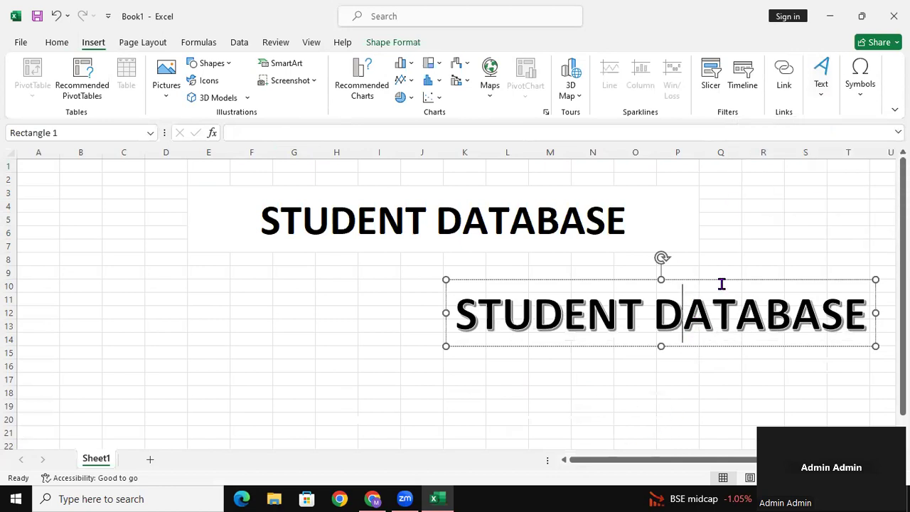
drag(720, 280, 483, 283)
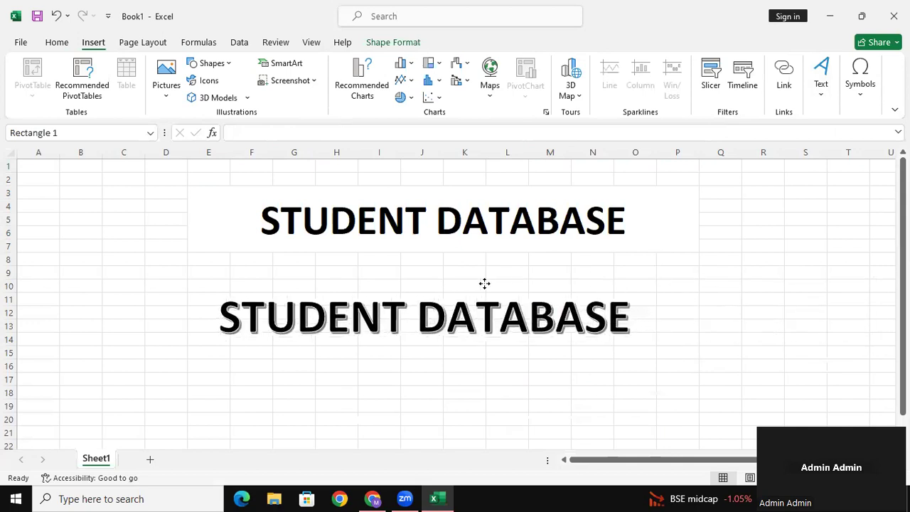
Step: Clear all content and formatting from the merged title at E3:P7 and move the WordArt title up to about rows 2 to 6
click(507, 179)
click(505, 229)
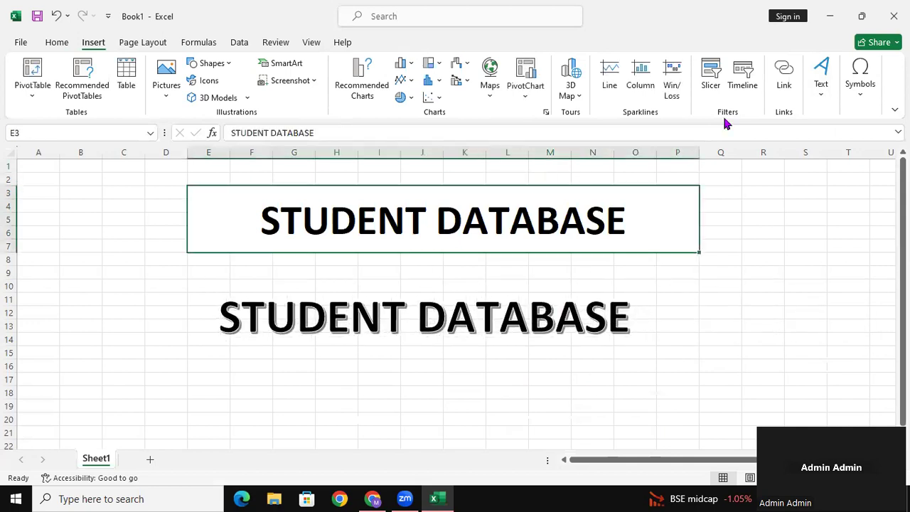
click(54, 44)
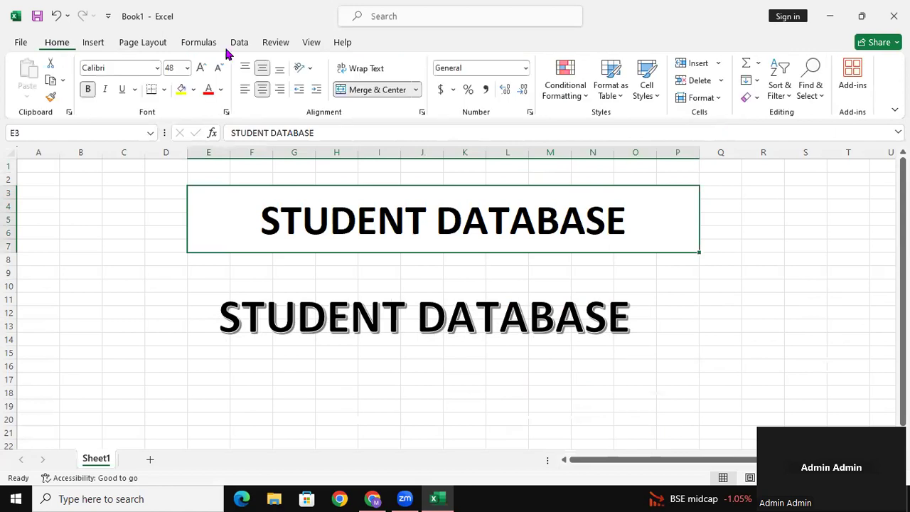
click(746, 97)
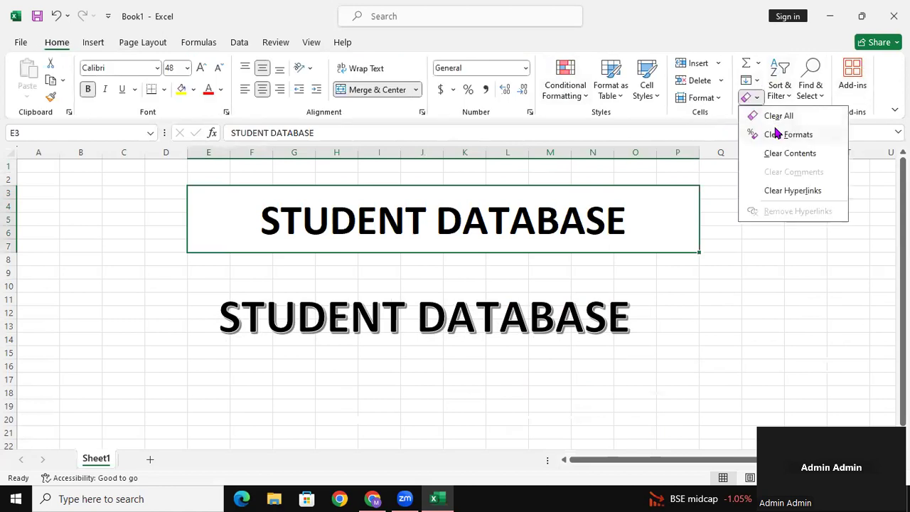
click(778, 115)
click(521, 291)
drag(522, 284, 505, 175)
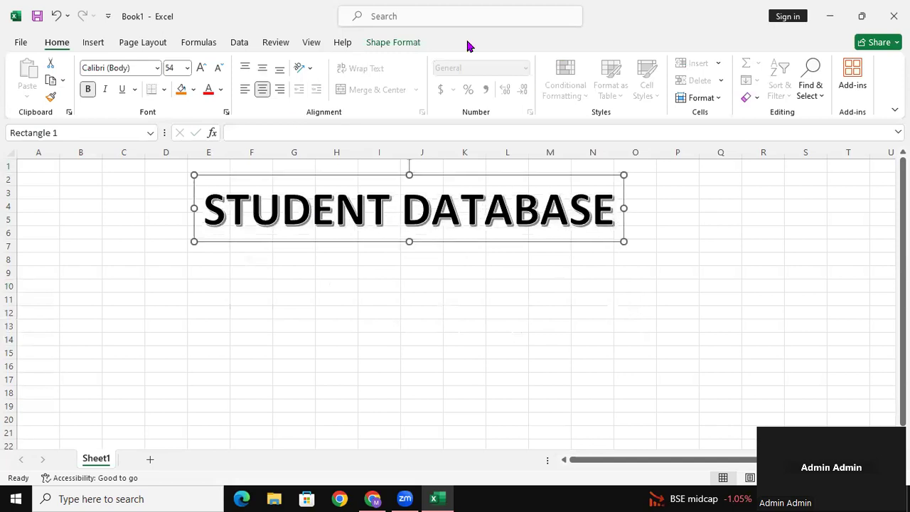
Step: Fill the background of the STUDENT DATABASE WordArt box with the lightest green theme color
click(393, 42)
click(366, 63)
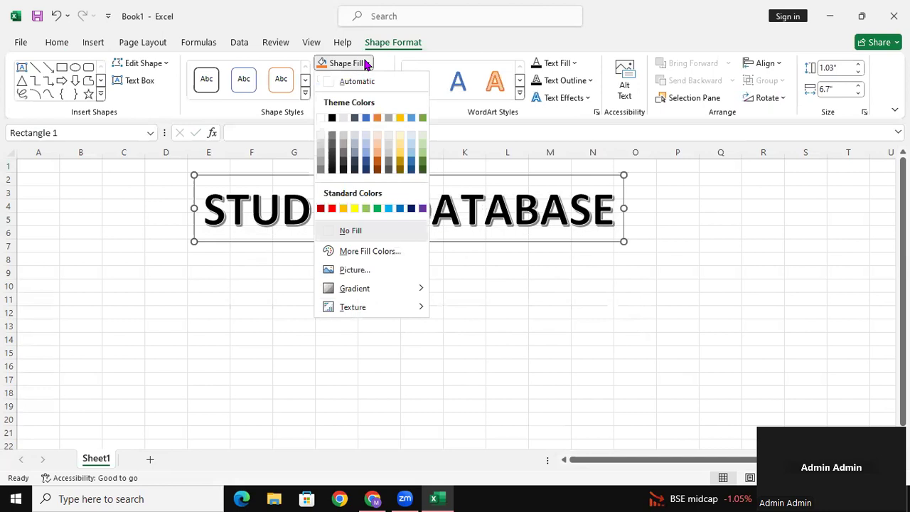
click(420, 136)
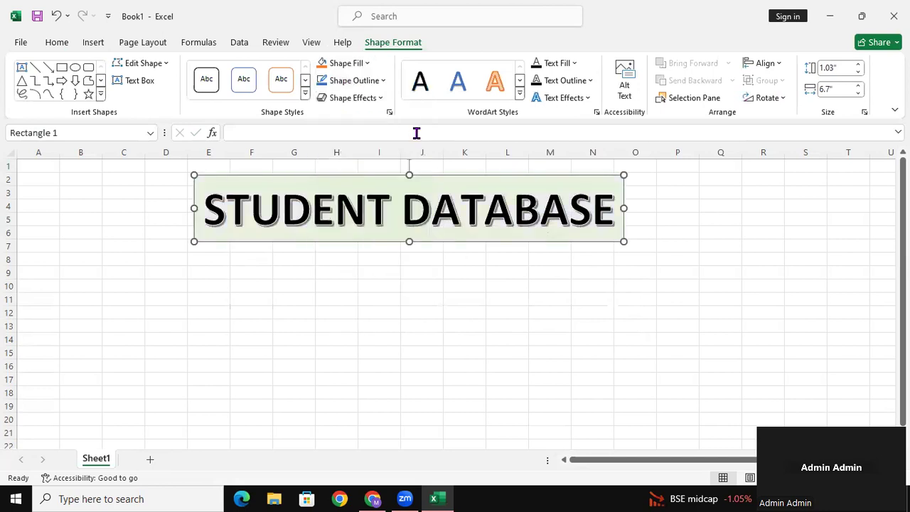
click(303, 303)
Step: Enter the column headings SR.NO., STUDENT NAME and ADDRESS in cells B8 to D8
click(94, 258)
text(SR)
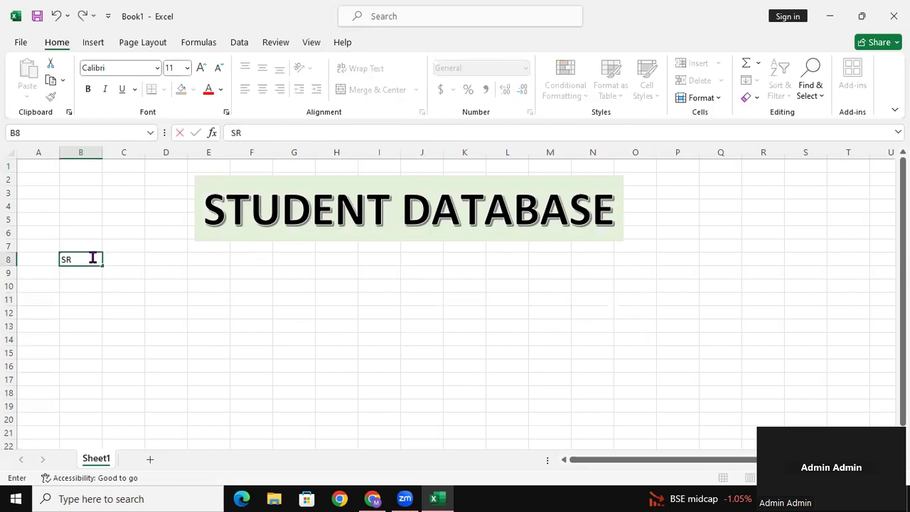
text(.NO.)
key(Tab)
text(S)
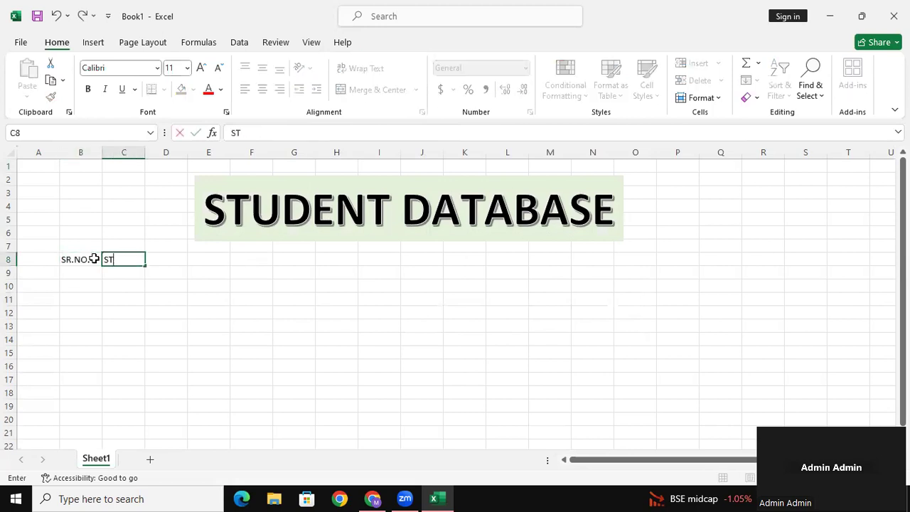
text(TUDENT NAME)
key(Tab)
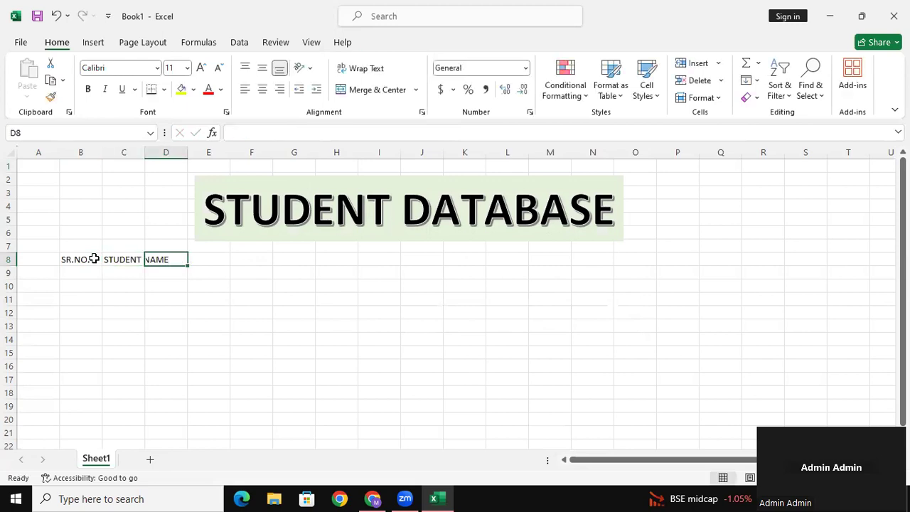
text(ADD)
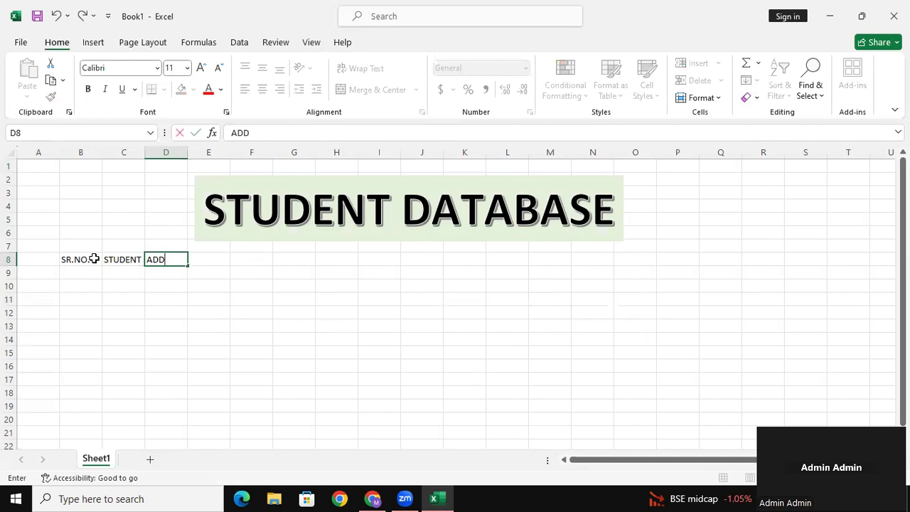
text(RESS)
key(Tab)
Step: Enter the headings COURSE, FEE, PAID and DUE in cells E8 to H8
text(C)
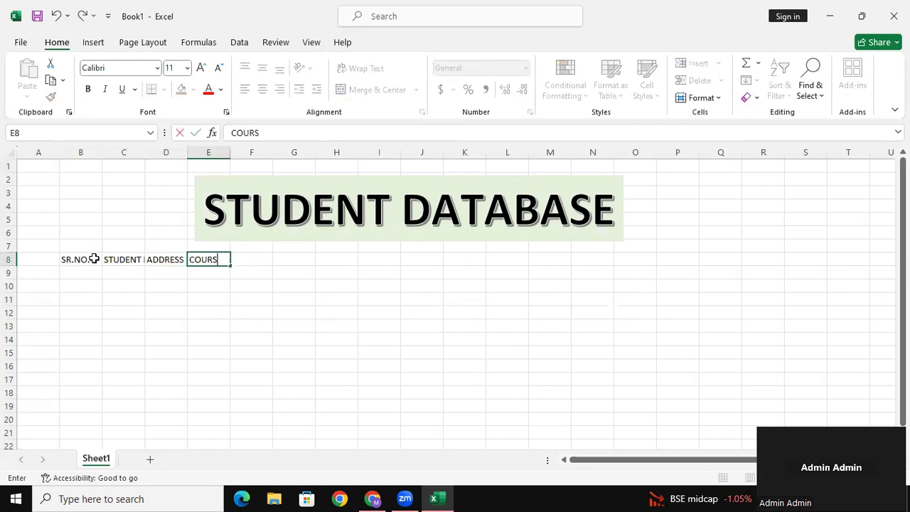
key(Tab)
text(FEE)
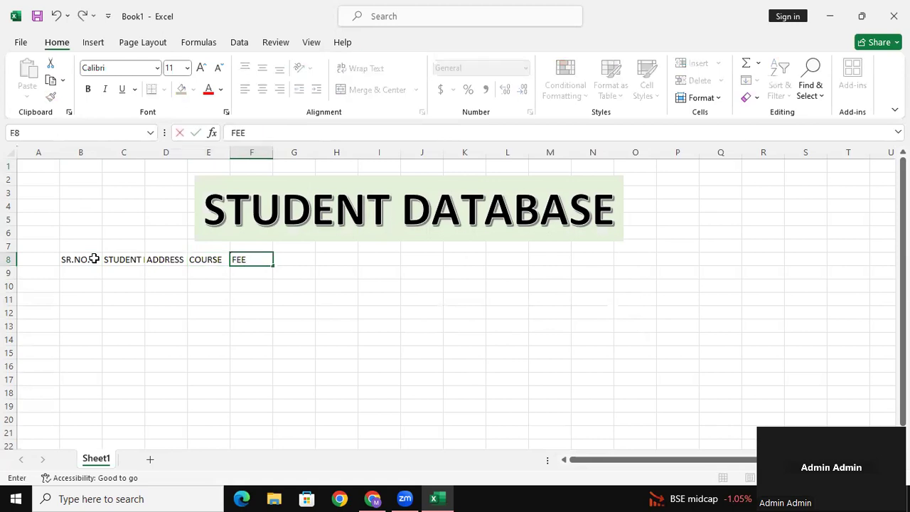
key(Tab)
text(PAI)
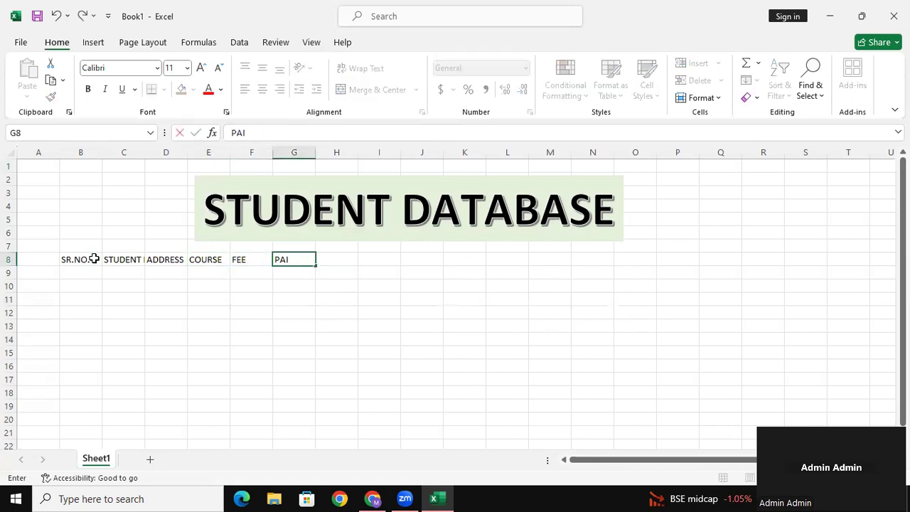
key(Tab)
text(DU)
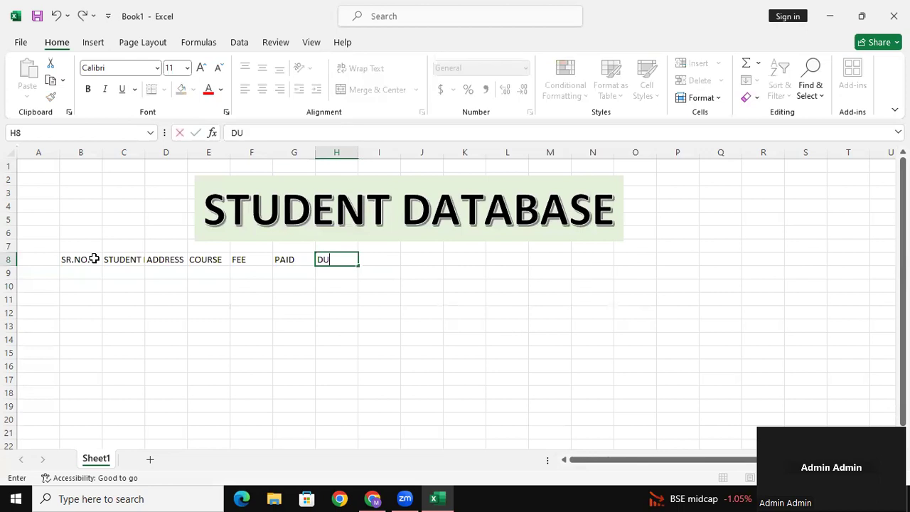
key(Tab)
Step: Enter the headings DISCOUNT in I8 and TOTAL AMOUNT in J8
text(DIS)
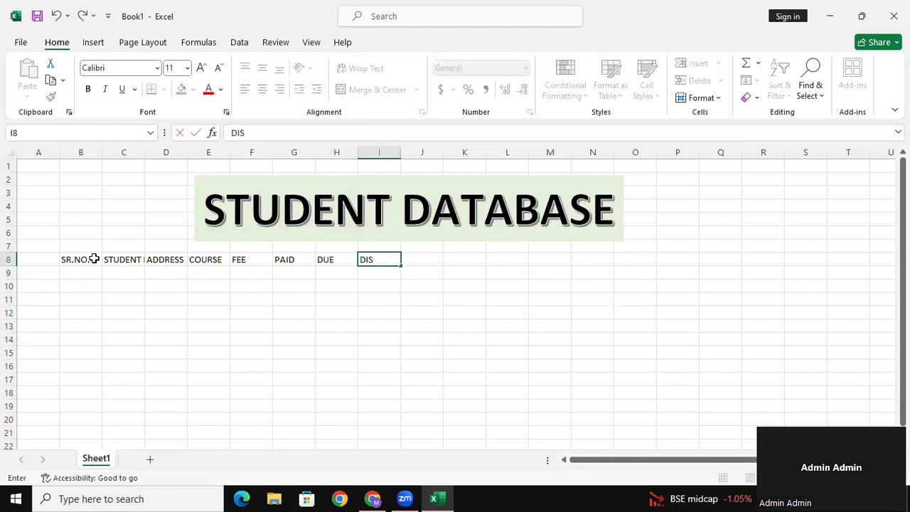
key(Tab)
text(R)
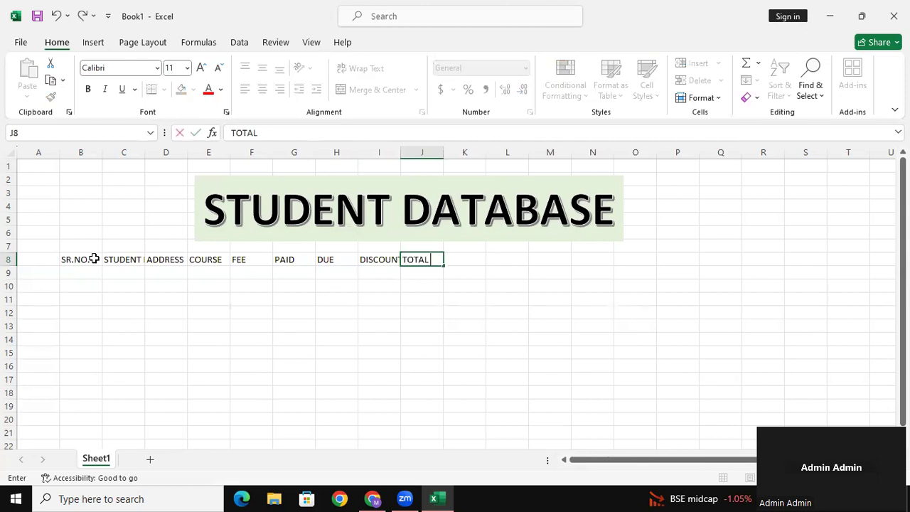
text(AMOUN)
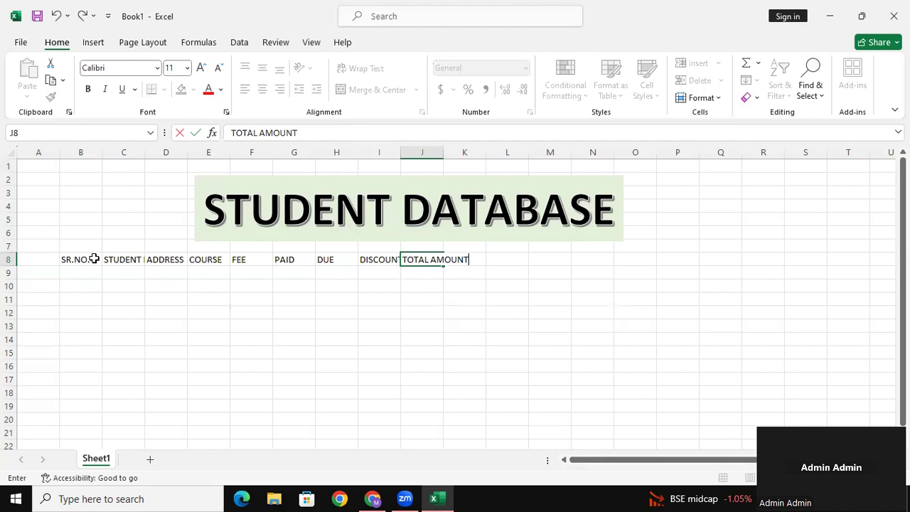
text(T)
click(206, 352)
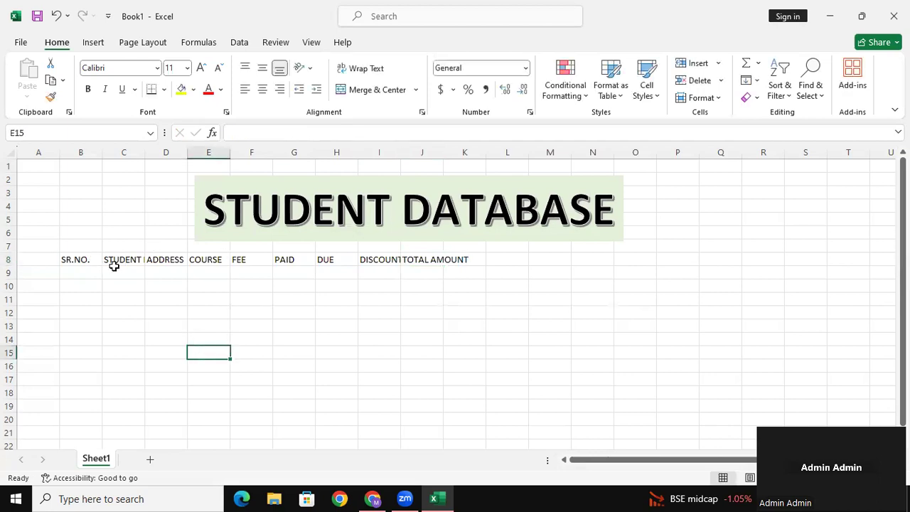
click(135, 260)
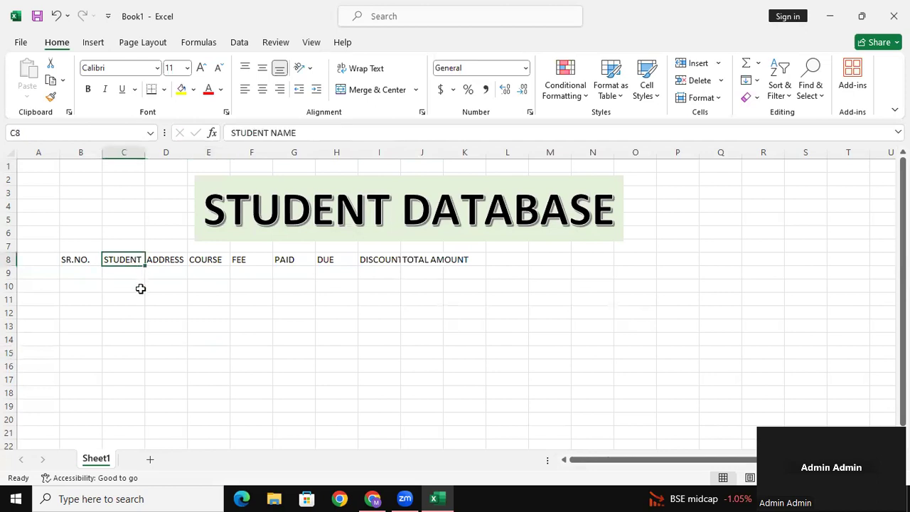
click(141, 294)
click(305, 364)
Step: Increase the font size of the heading row and the row below it, B8:J9, to 18
click(84, 260)
drag(199, 269, 431, 267)
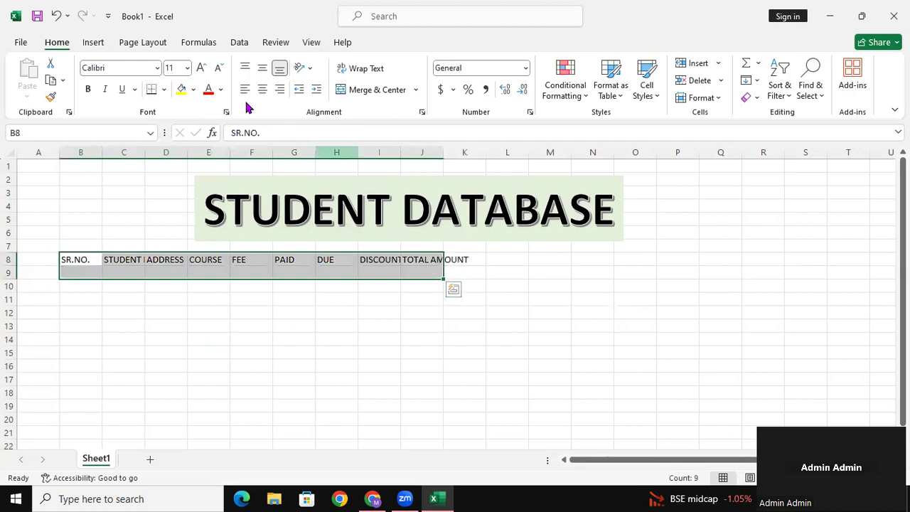
click(201, 68)
click(201, 67)
click(201, 67)
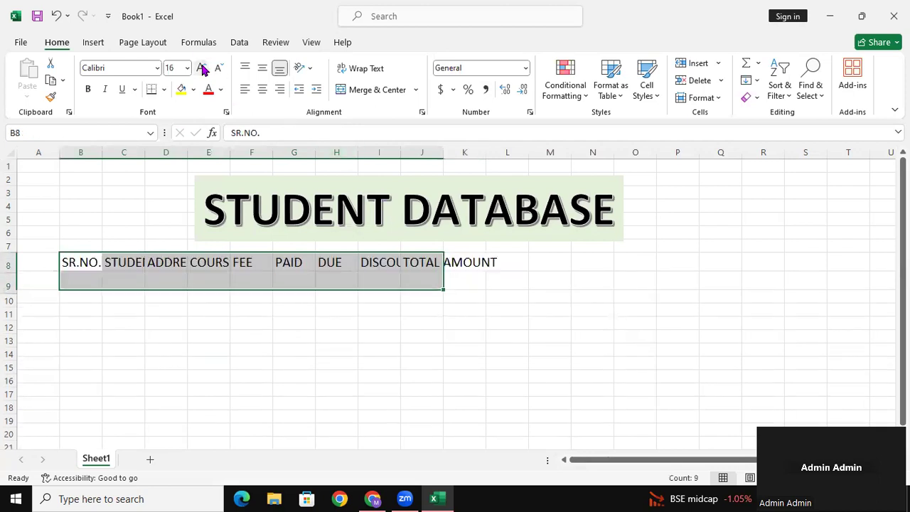
click(201, 68)
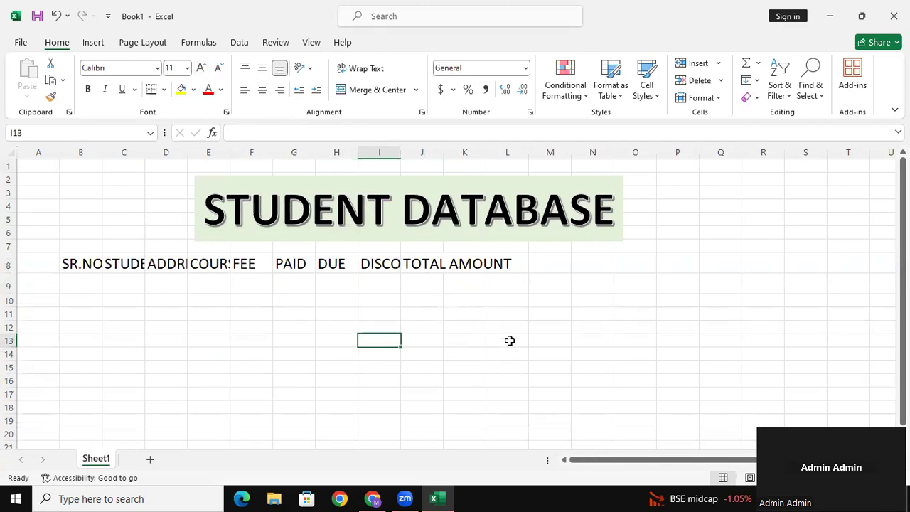
click(257, 343)
click(680, 307)
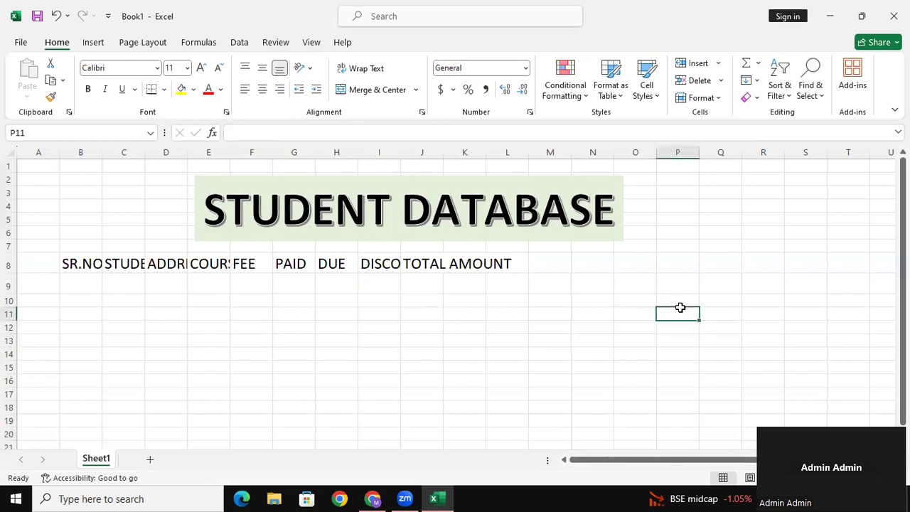
Step: AutoFit the widths of columns B to K to the headings in row 8
drag(66, 263, 220, 286)
drag(362, 286, 451, 266)
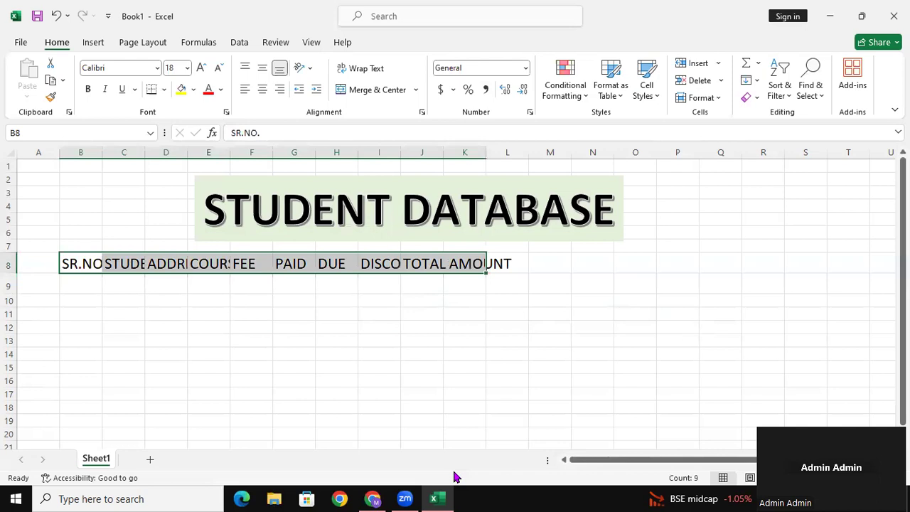
key(alt+o)
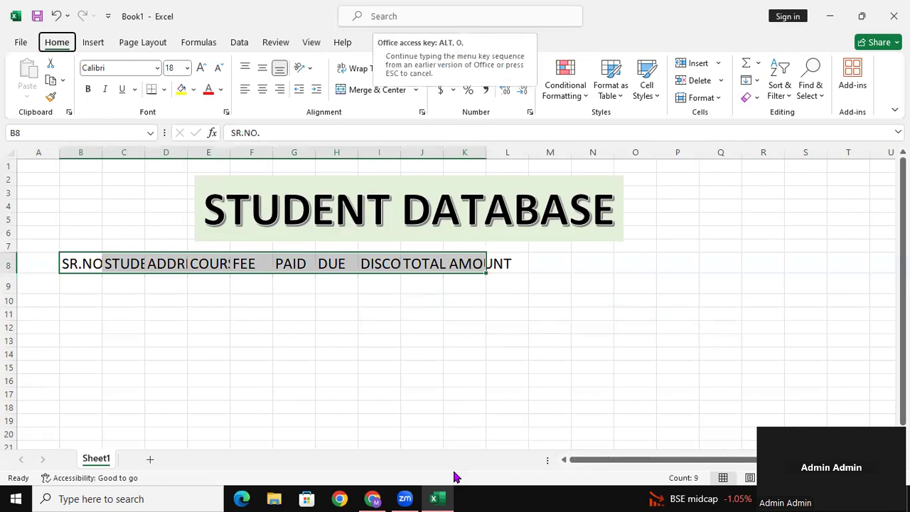
key(c)
key(a)
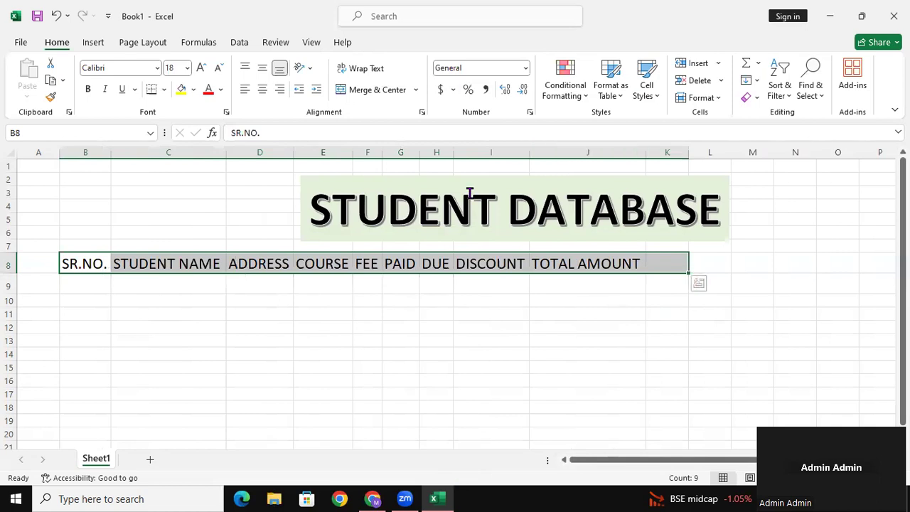
Step: Move the STUDENT DATABASE WordArt left so it sits above the headings, starting in column C
drag(305, 239, 126, 237)
click(197, 306)
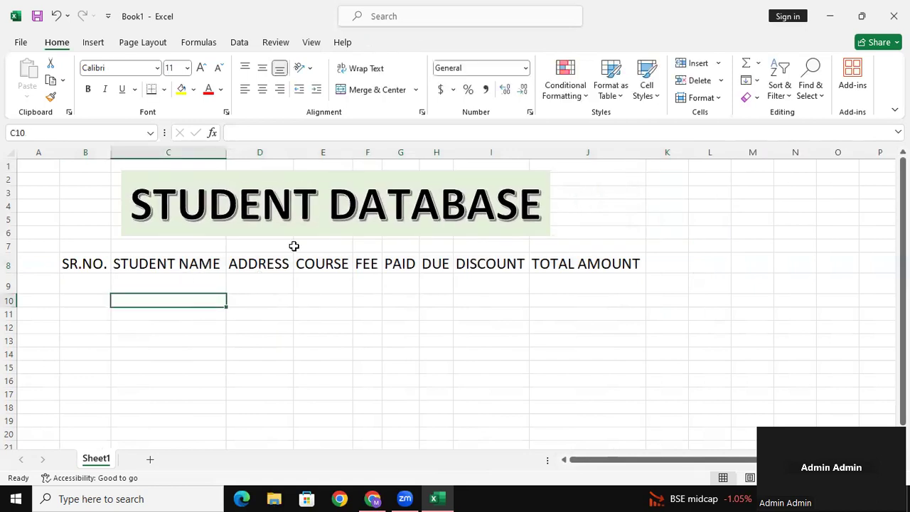
click(412, 310)
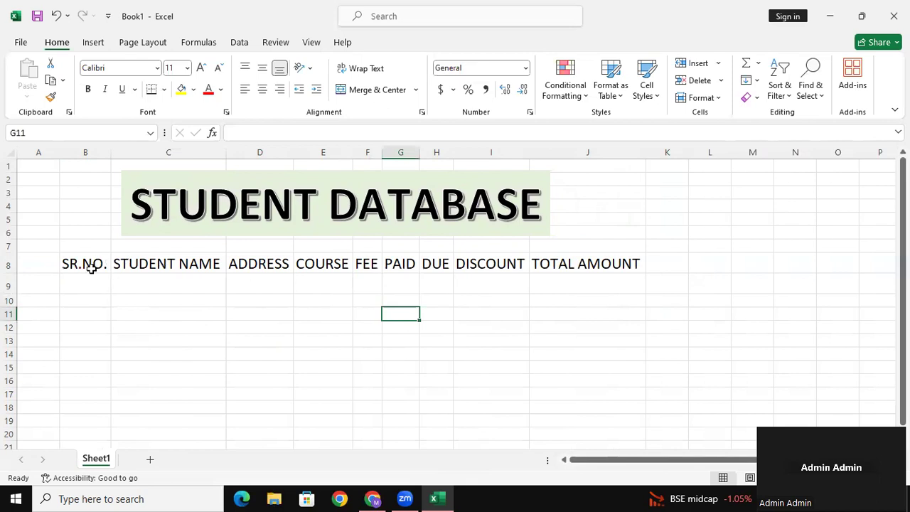
Step: Apply All Borders to the table range B8:J14
drag(95, 265, 555, 348)
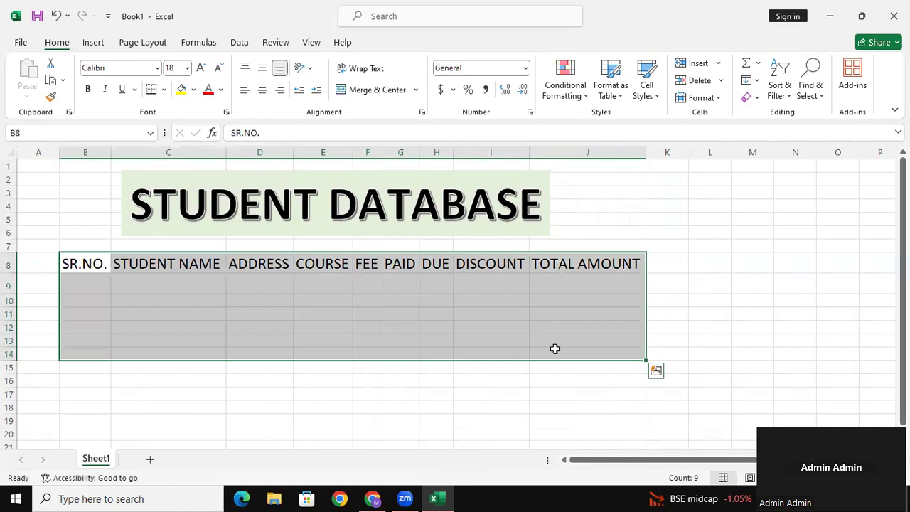
click(164, 90)
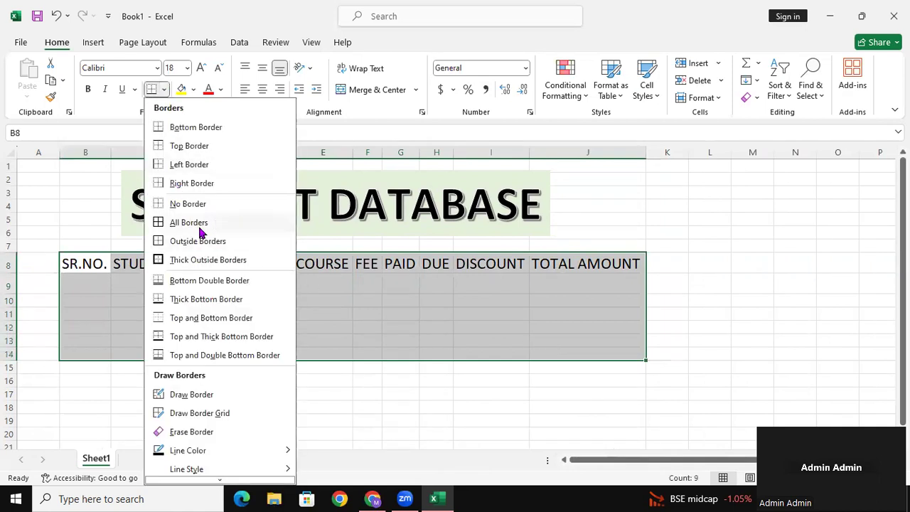
click(189, 222)
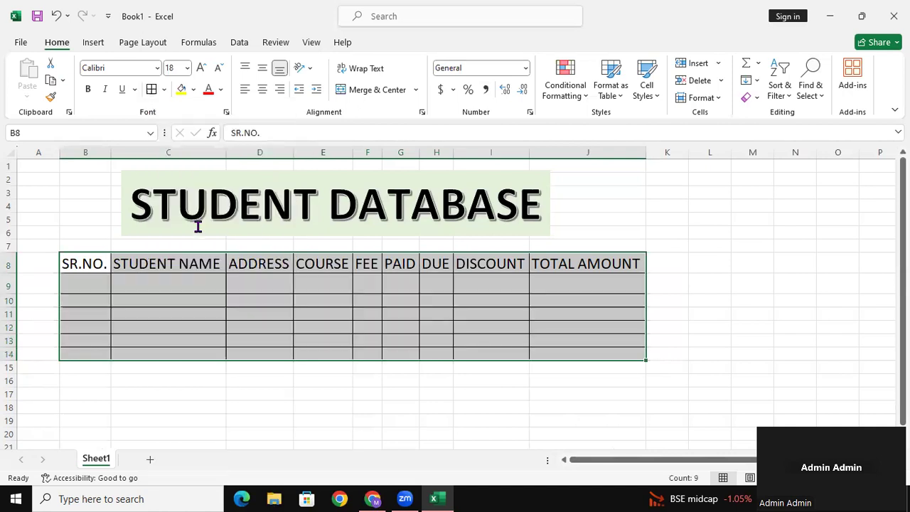
click(188, 327)
Step: Copy the formatting of the STUDENT NAME heading onto the table rows B10:J14 with Format Painter
click(189, 261)
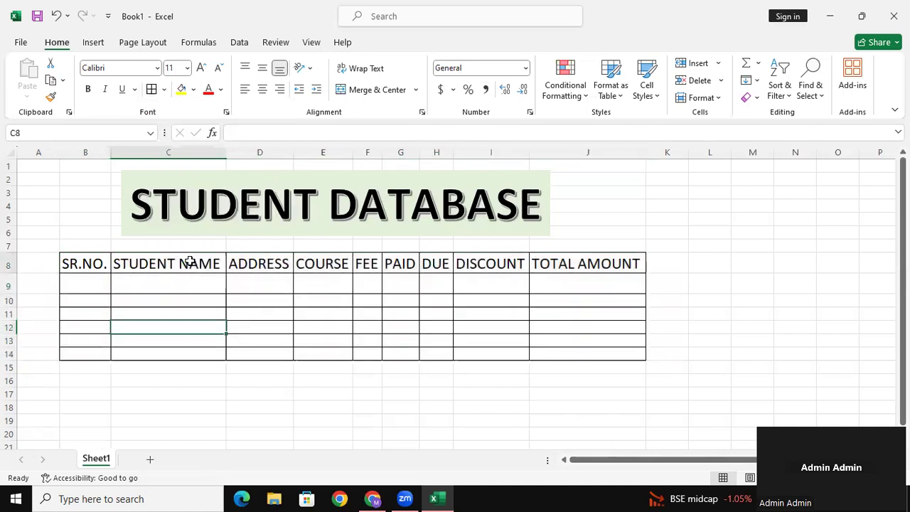
click(50, 96)
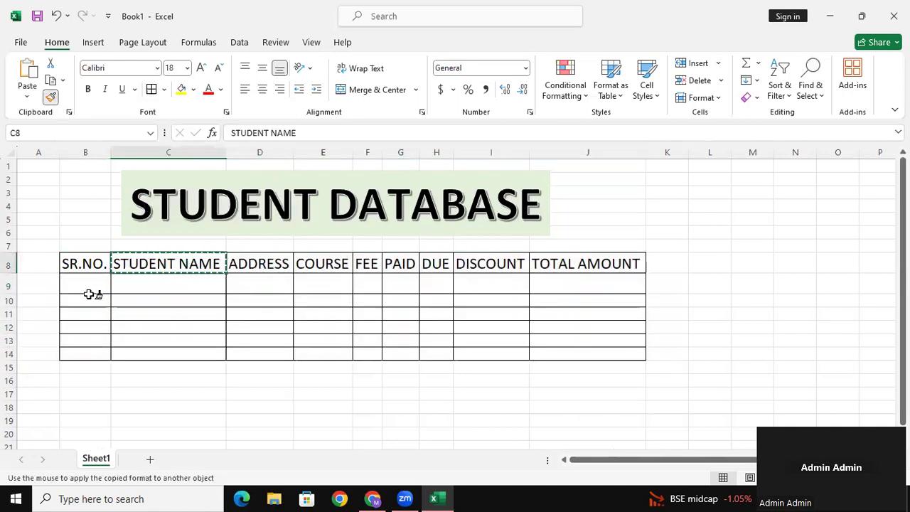
drag(88, 299, 595, 357)
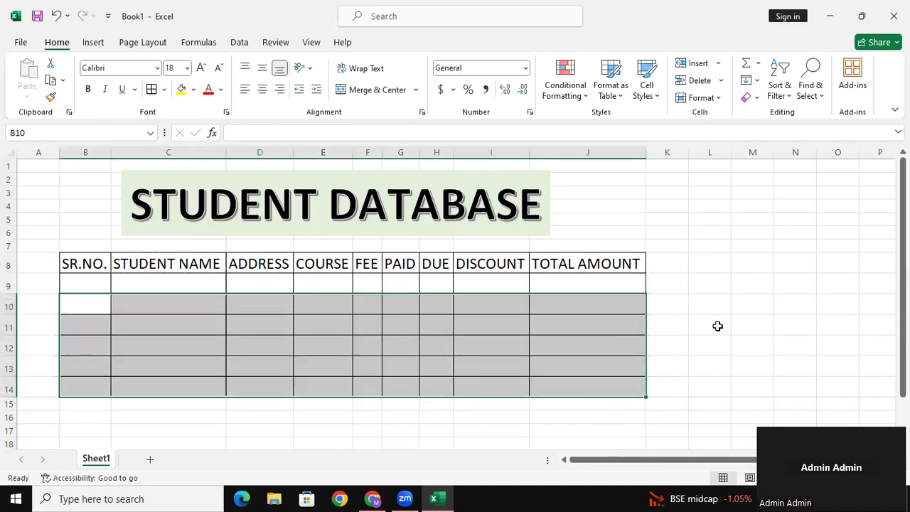
click(714, 324)
Step: Enter serial numbers 1 and 2 in B9 and B10 and fill the series down to 6 in B14
click(87, 280)
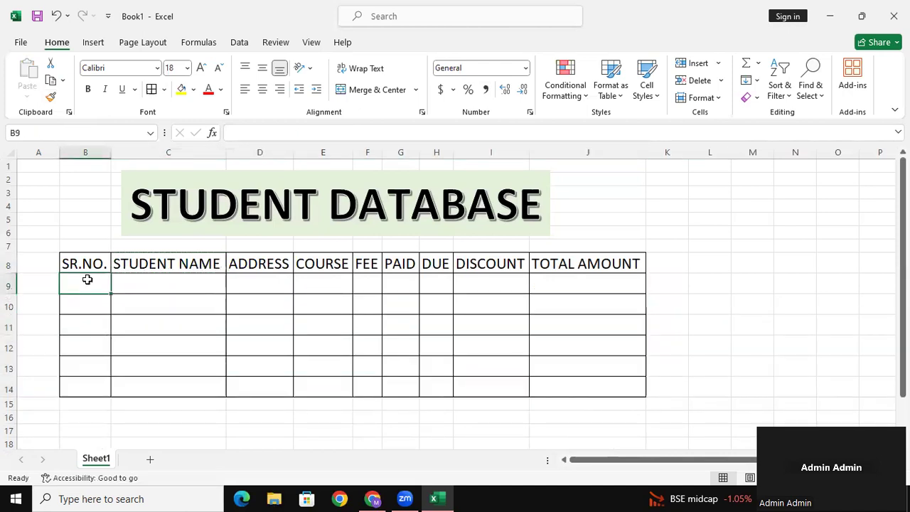
text(1)
key(Return)
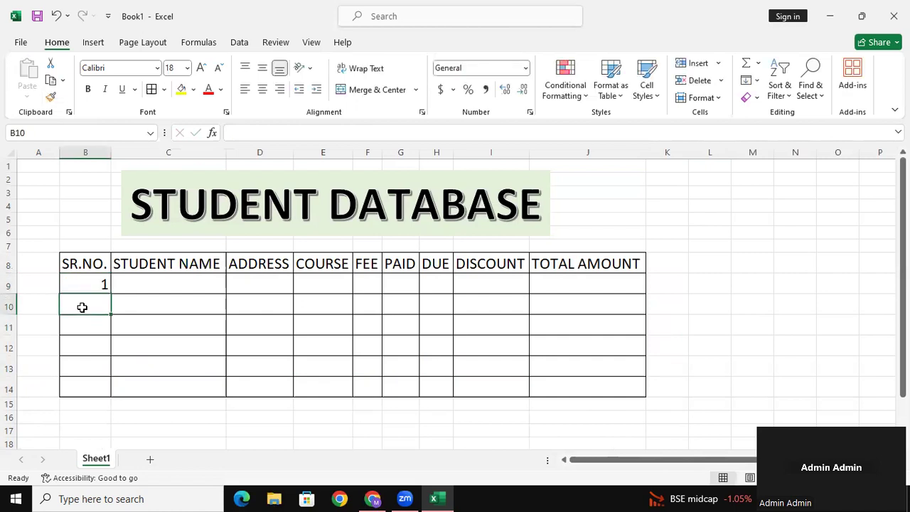
text(2)
click(129, 346)
drag(99, 283, 114, 389)
click(203, 349)
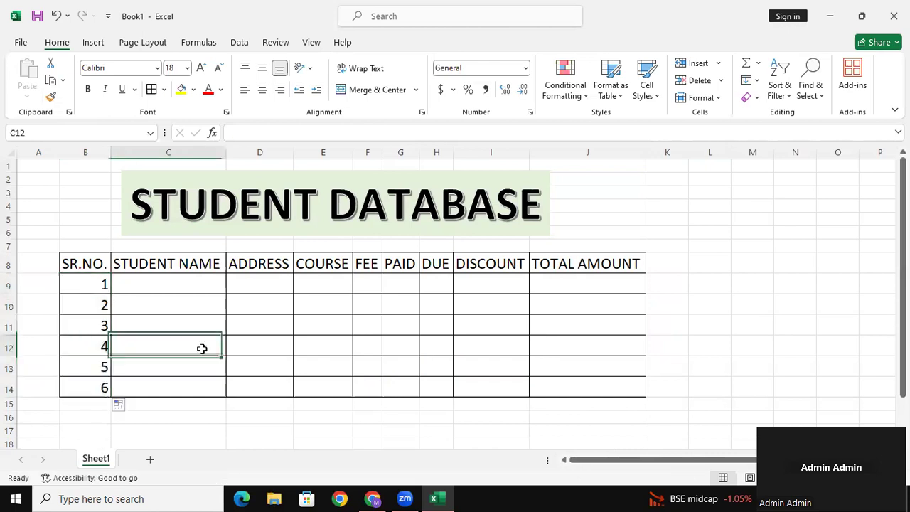
Step: Enter the six students' first names in the STUDENT NAME column, cells C9 to C14
click(168, 288)
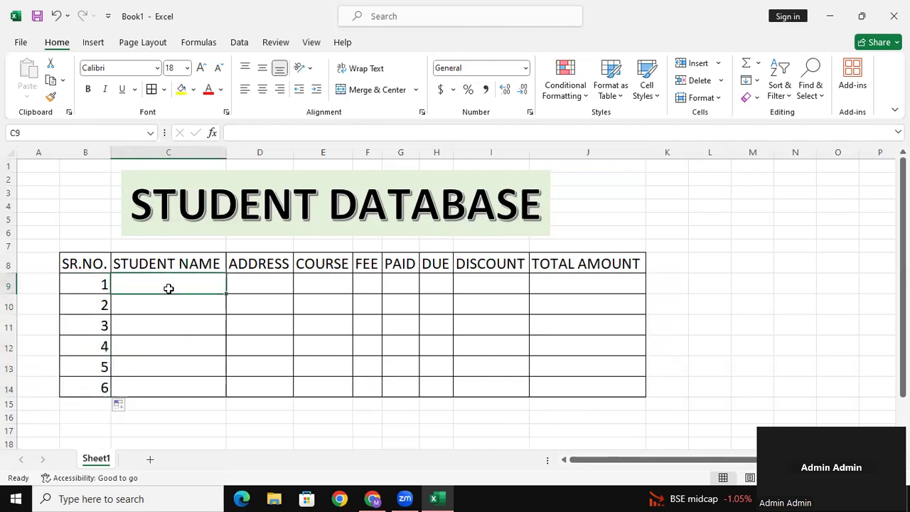
text(RAJAN)
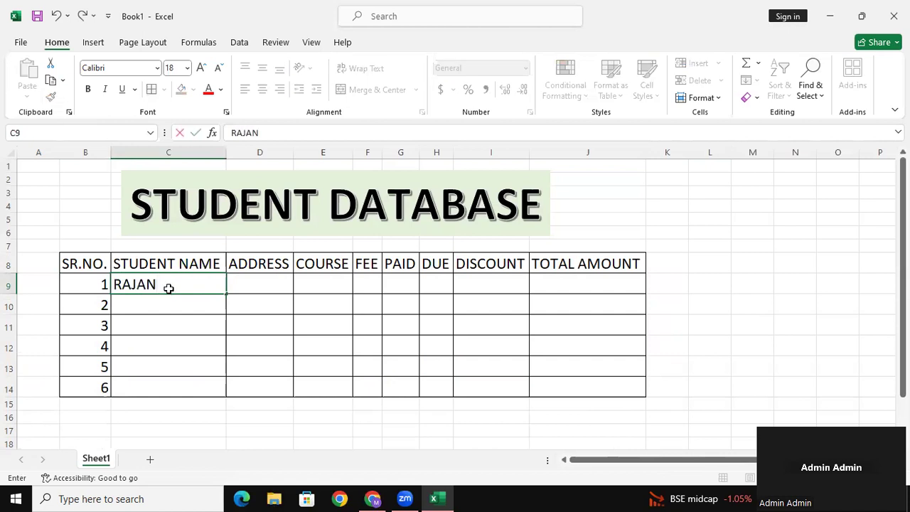
key(Return)
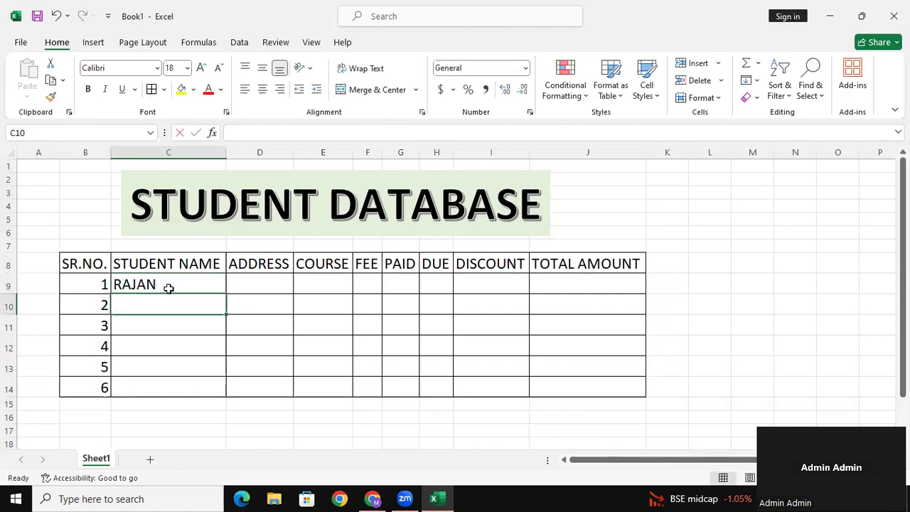
text(MANISH)
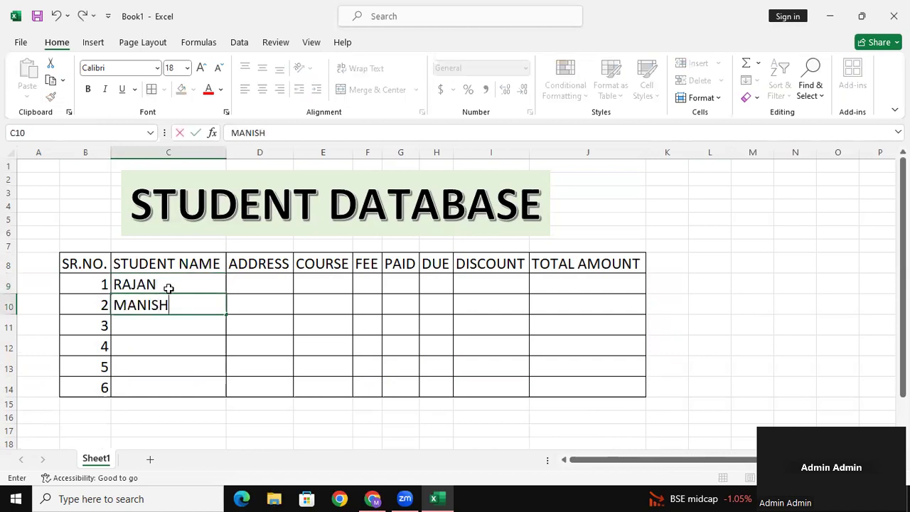
key(Return)
text(KIRAN)
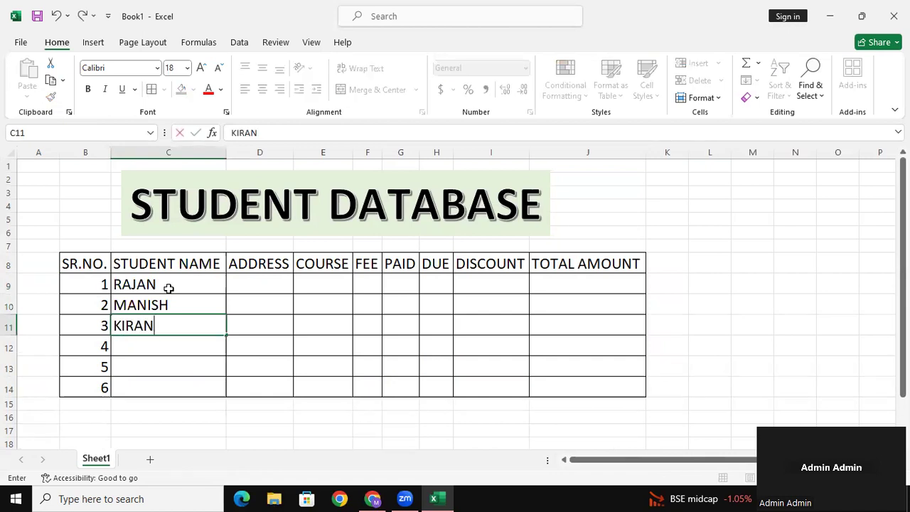
key(Return)
text(NIKESH)
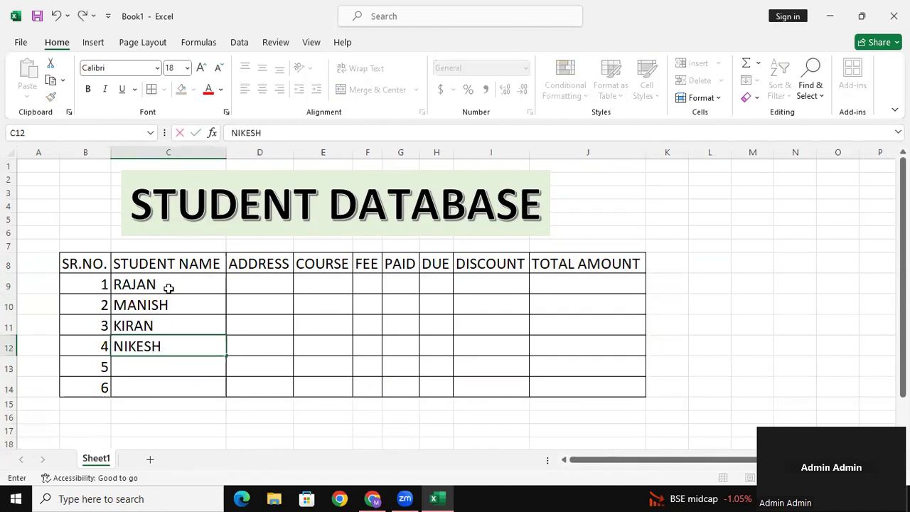
key(Return)
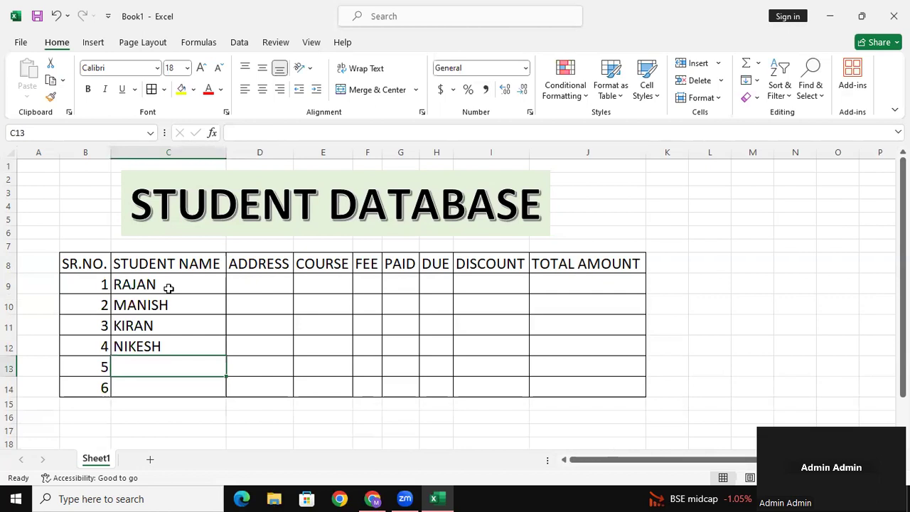
text(KAMAL)
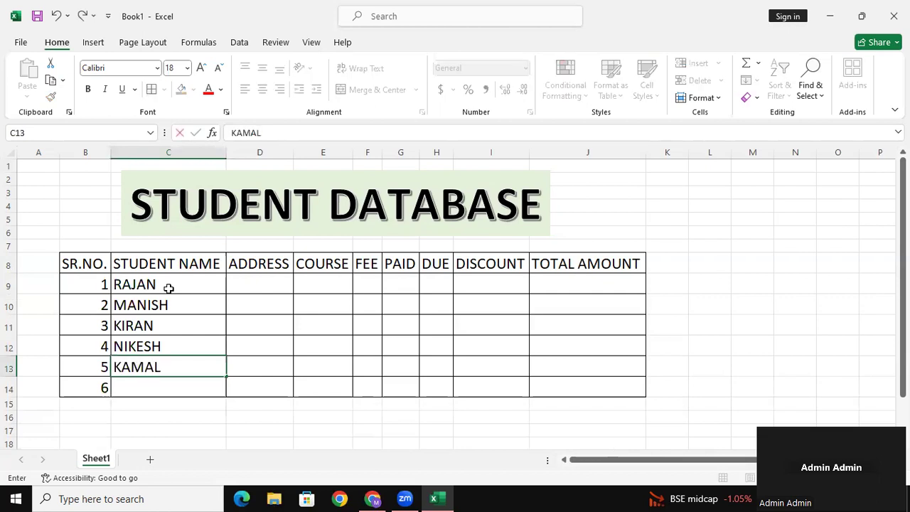
key(Return)
text(AMAN)
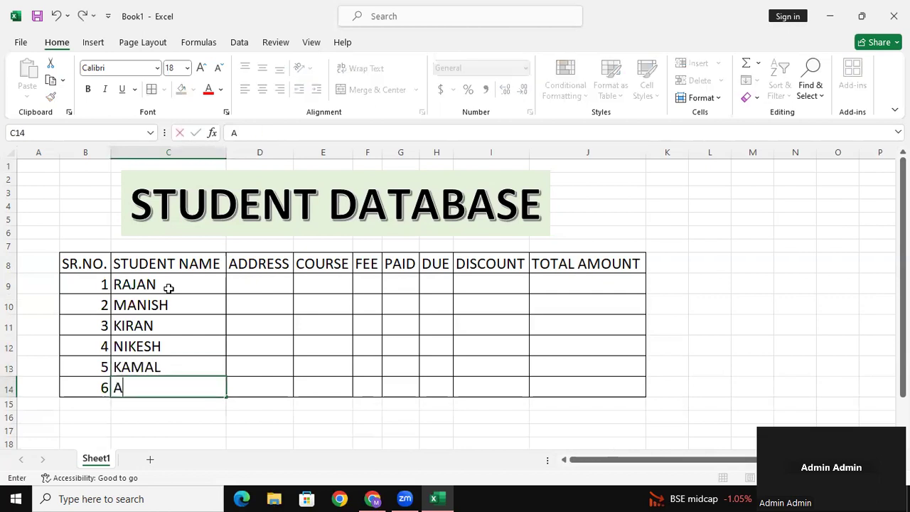
click(274, 280)
Step: Make the table headings in B8:J8 bold
drag(91, 263, 574, 257)
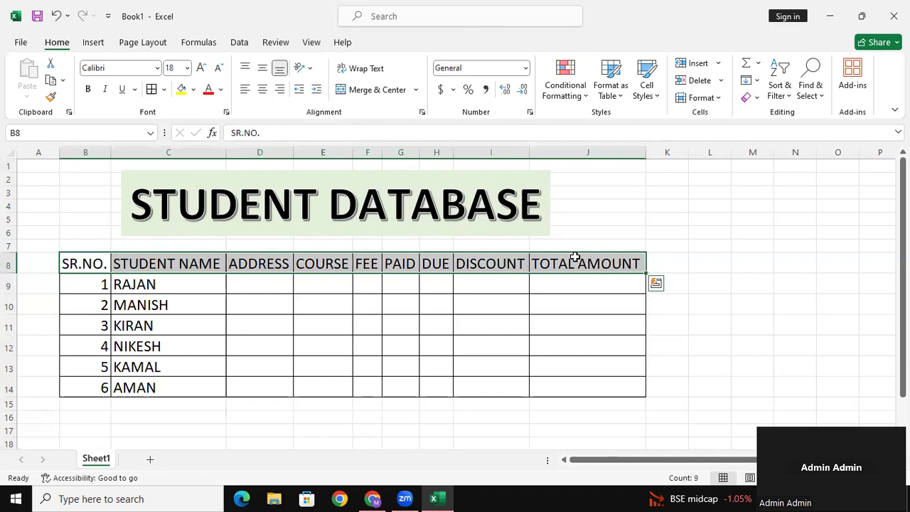
key(ctrl+b)
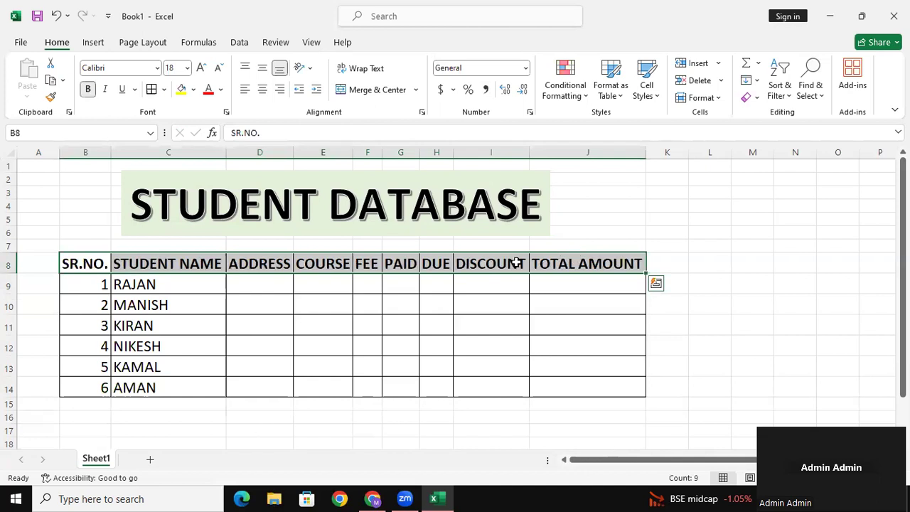
click(401, 340)
Step: Enter the six students' addresses in D9:D14 and widen column D so the longest entries fit
click(256, 281)
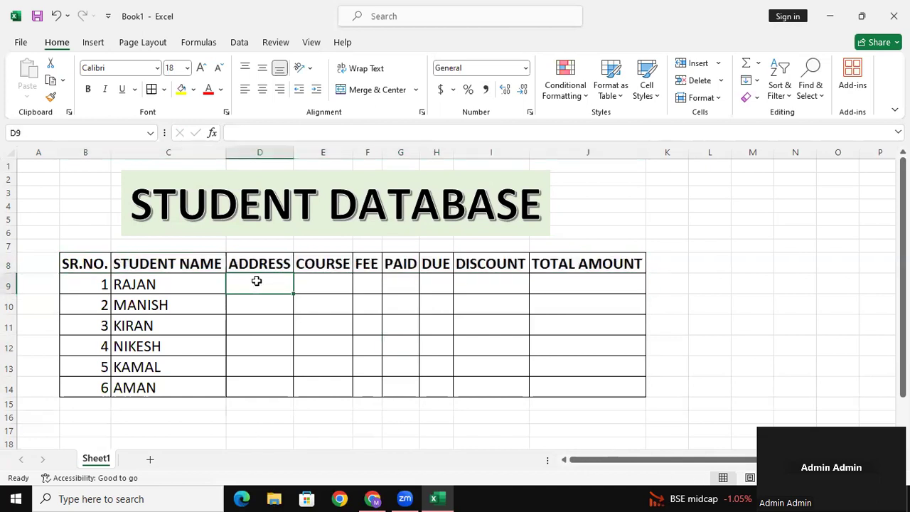
text(PADRAUNA)
key(Return)
text(KASIA)
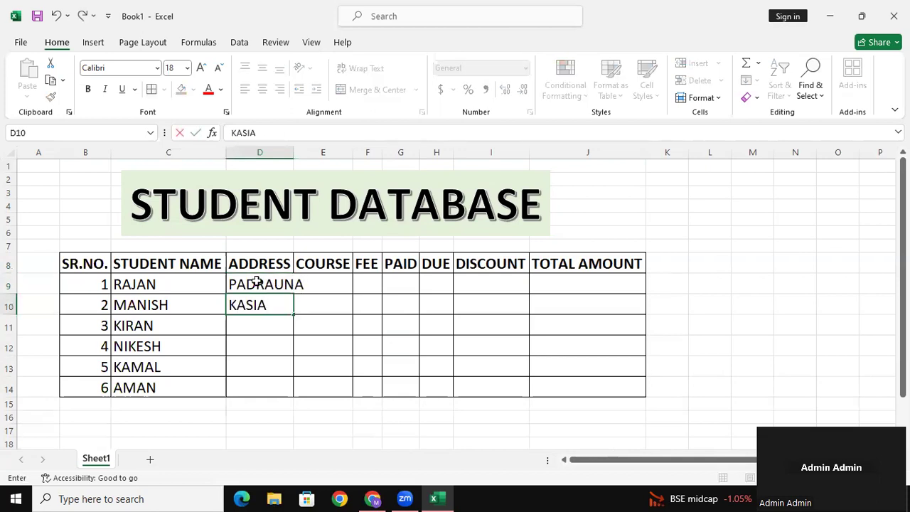
key(Return)
text(DEORIA)
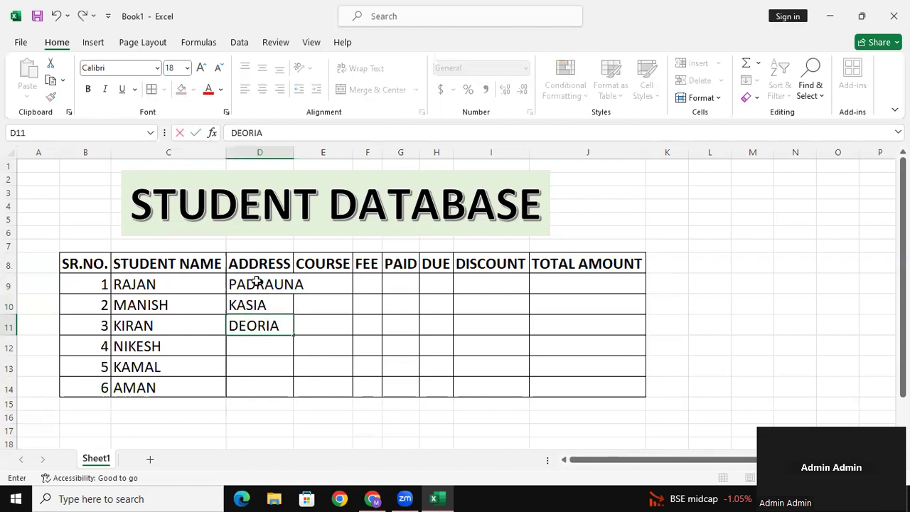
key(Return)
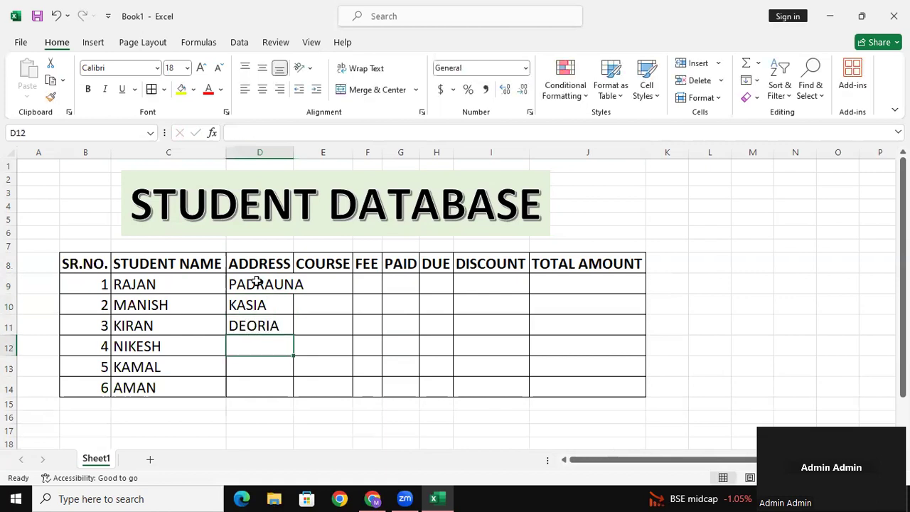
text(PADRAUN)
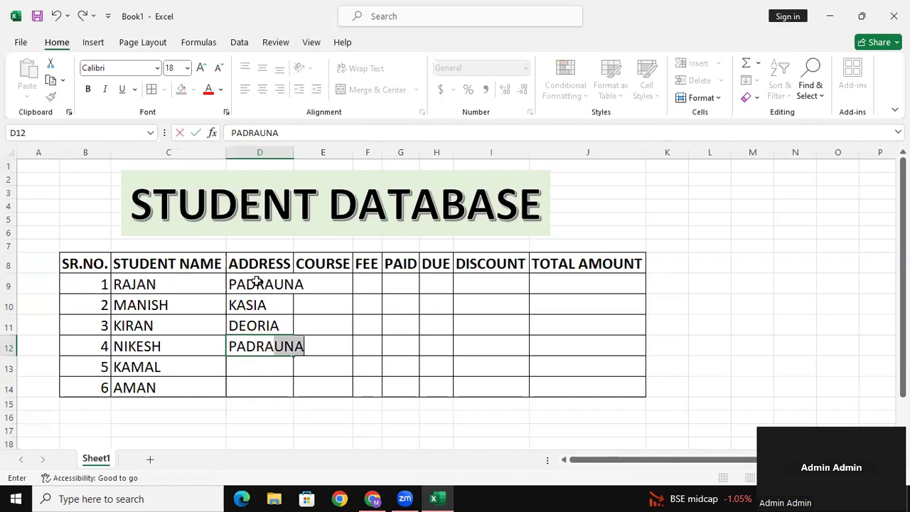
text(A)
key(Return)
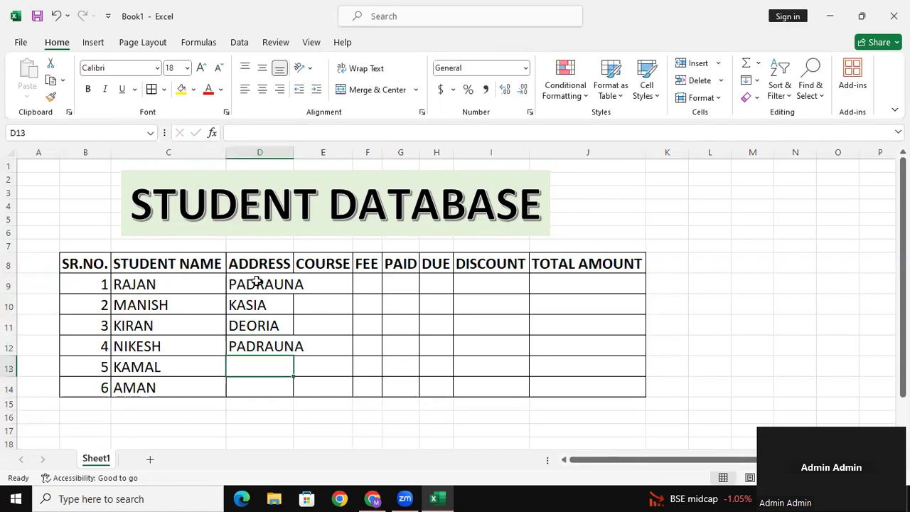
text(RAMKOLA)
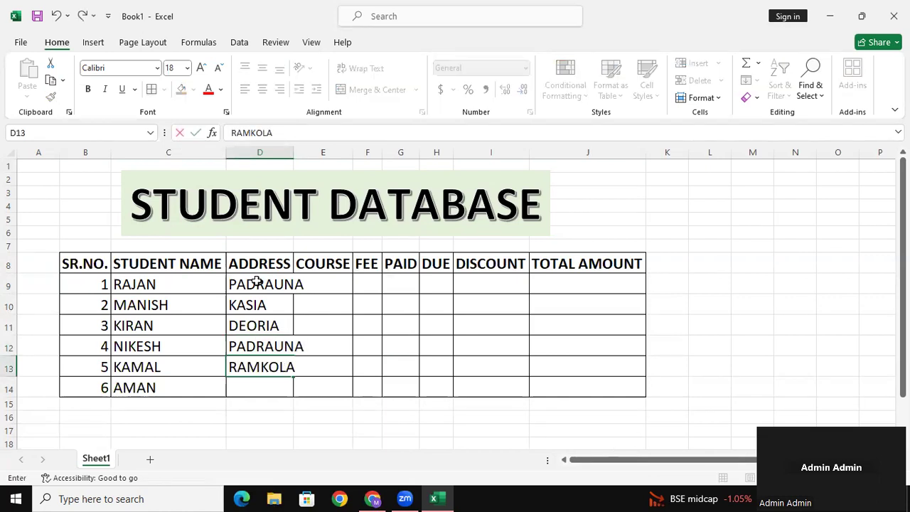
key(Return)
text(PADRA)
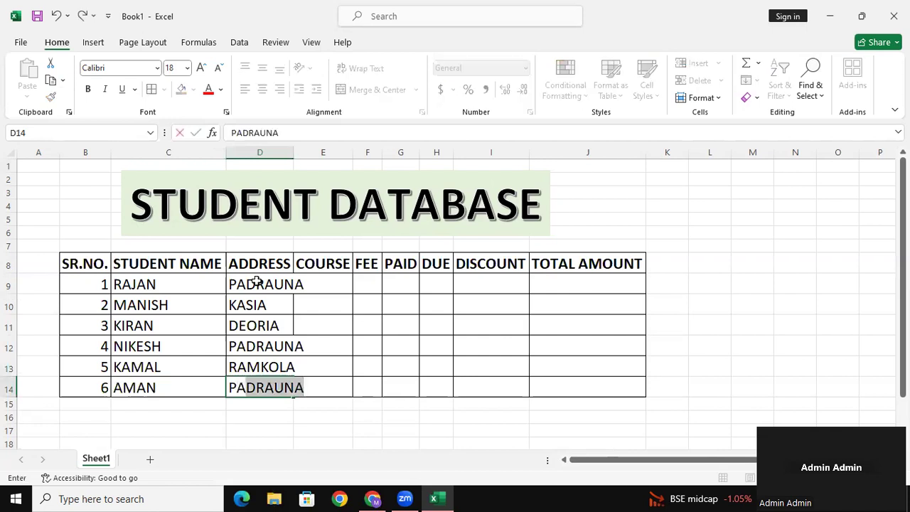
text(UNA)
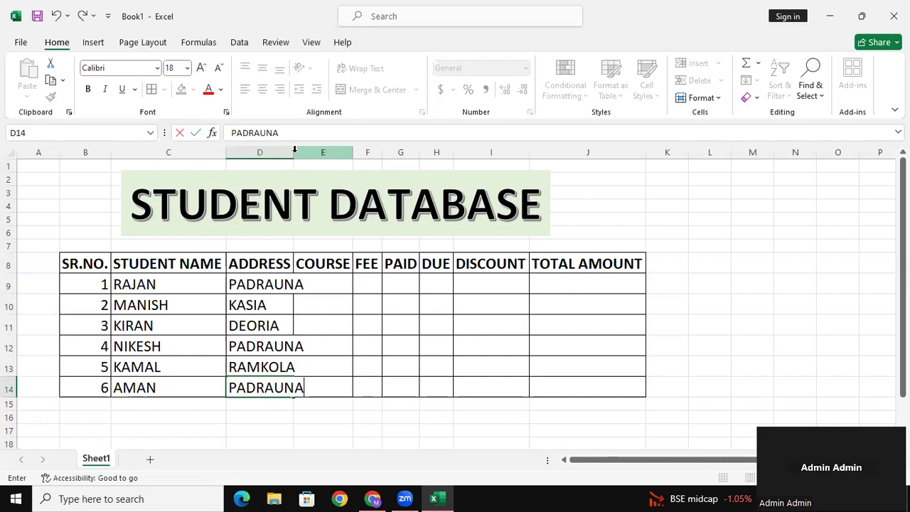
click(306, 319)
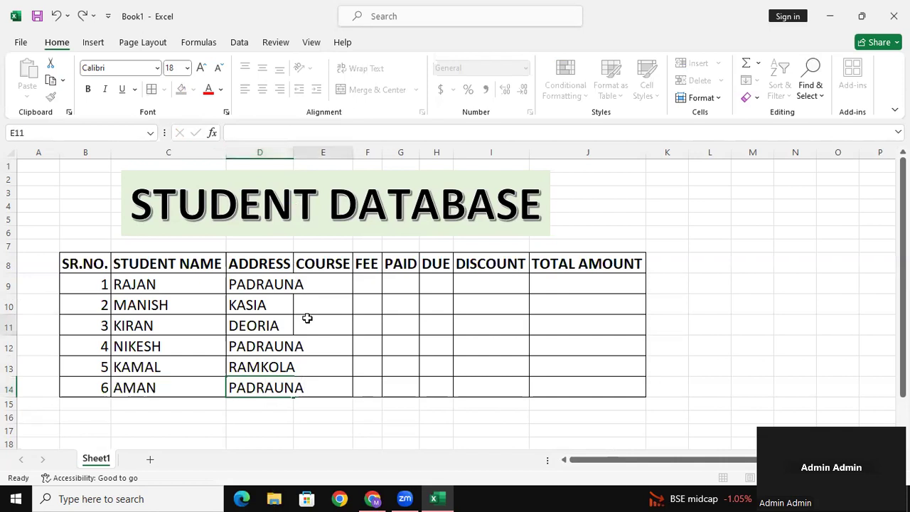
drag(293, 147, 309, 148)
Step: Enter the courses DCA, ADCA, ADFA, CCC, OM and OJT in the COURSE column, cells E9 to E14
click(327, 283)
text(DCA)
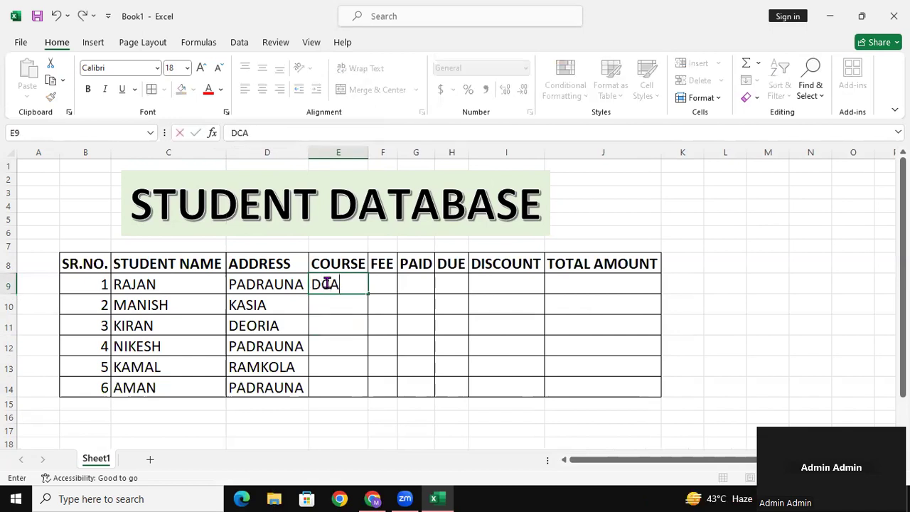
key(Return)
text(ADCA)
key(Return)
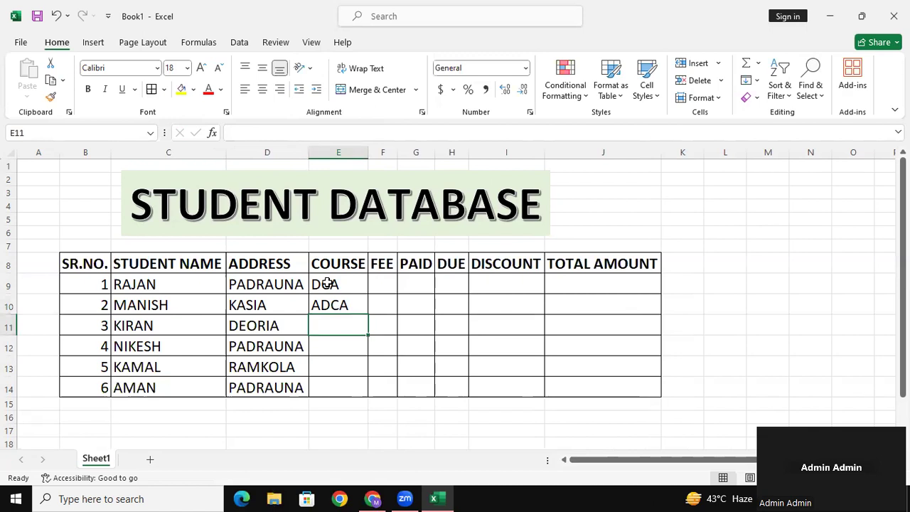
text(ADFA)
key(Return)
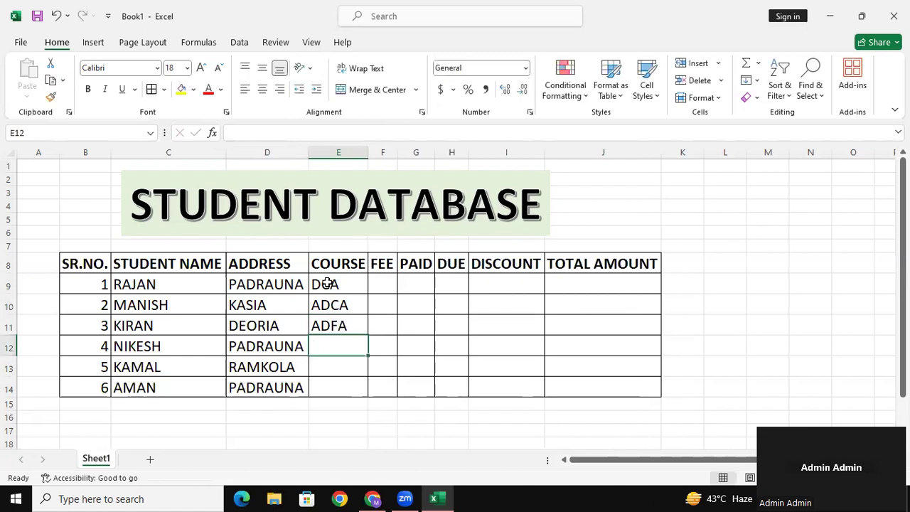
text(CCC)
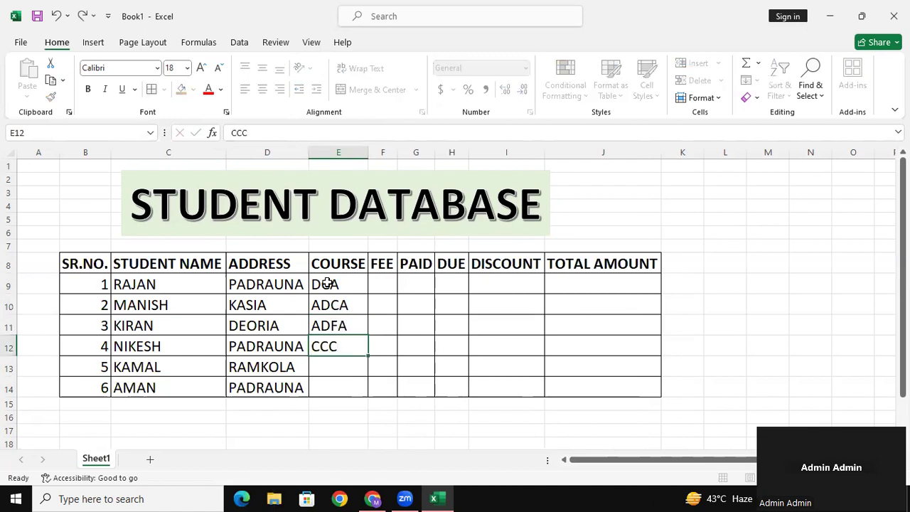
key(Return)
text(OM)
key(Return)
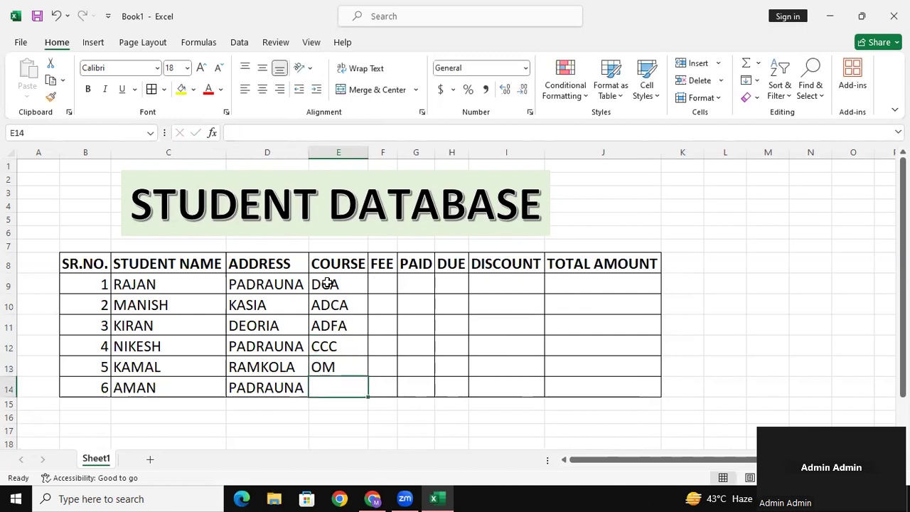
text(OJT)
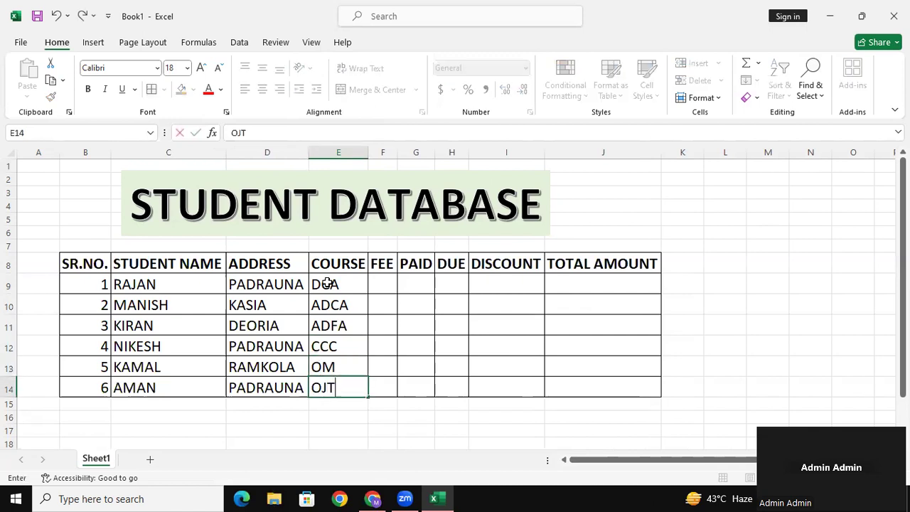
key(Return)
Step: Enter the fees 13500, 15000, 15000, 5000, 4500 and 7500 in the FEE column, cells F9 to F14
click(387, 283)
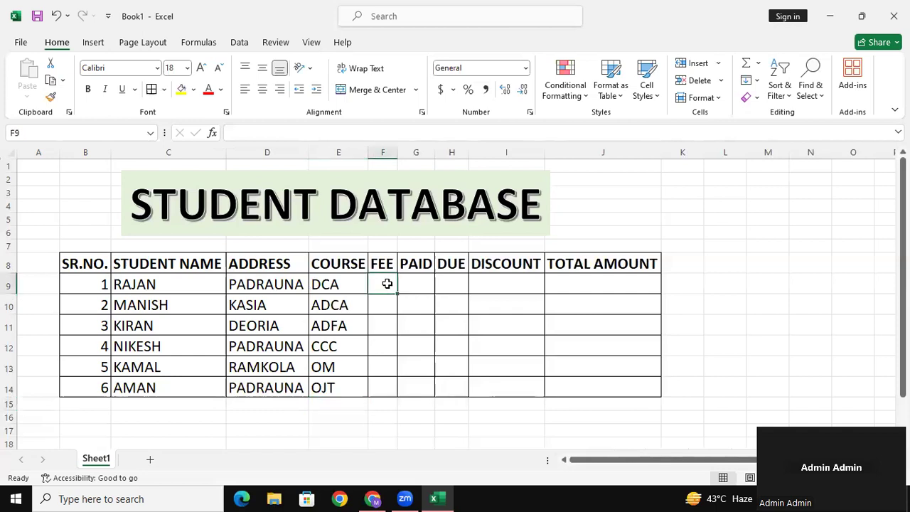
text(13500)
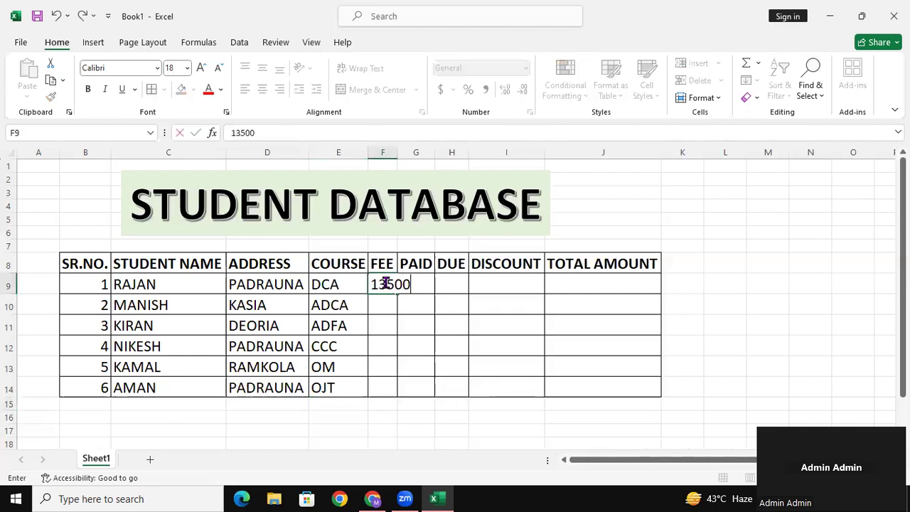
key(Return)
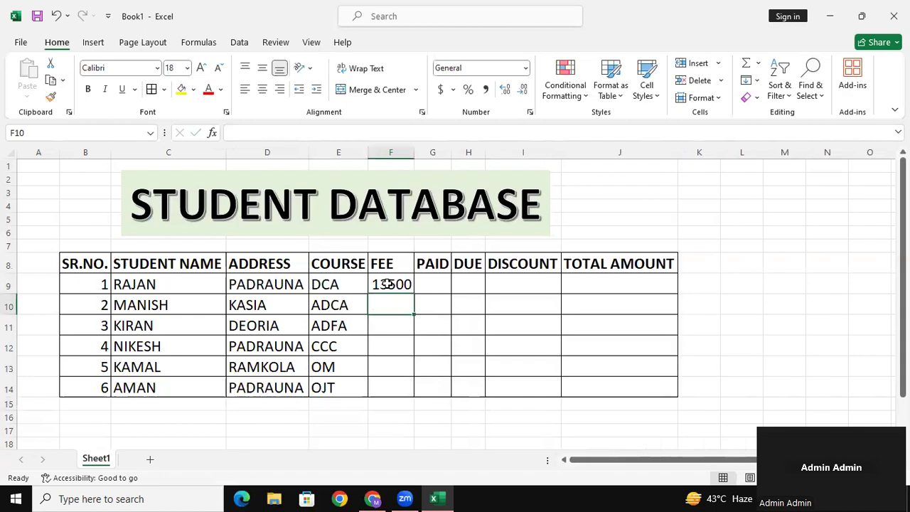
text(15000)
key(Return)
text(15000)
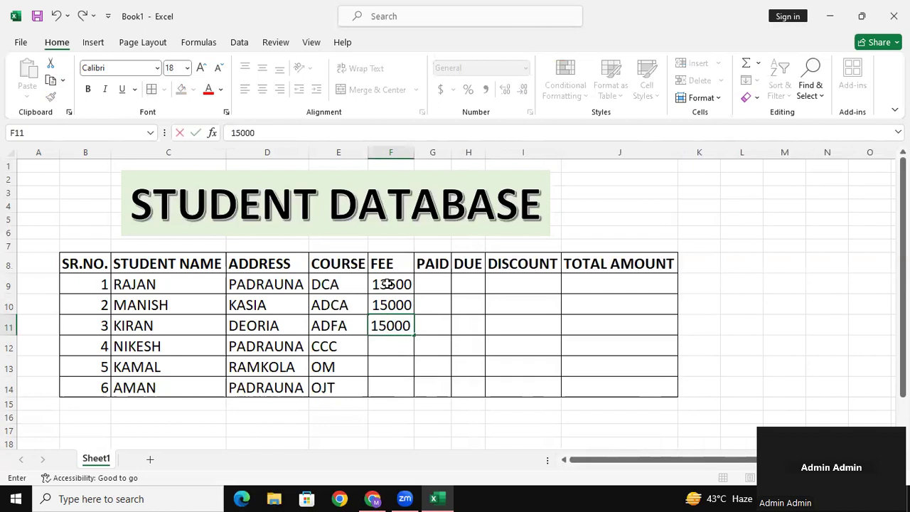
key(Return)
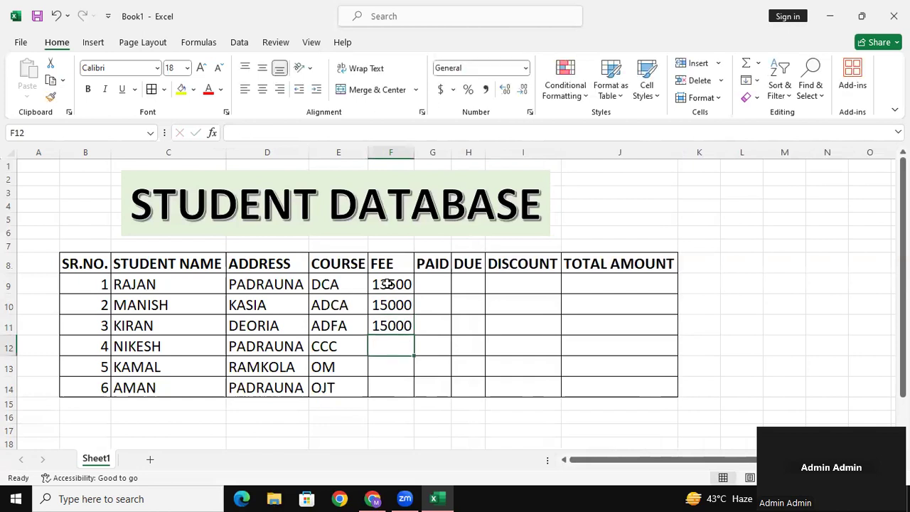
text(5000)
key(Return)
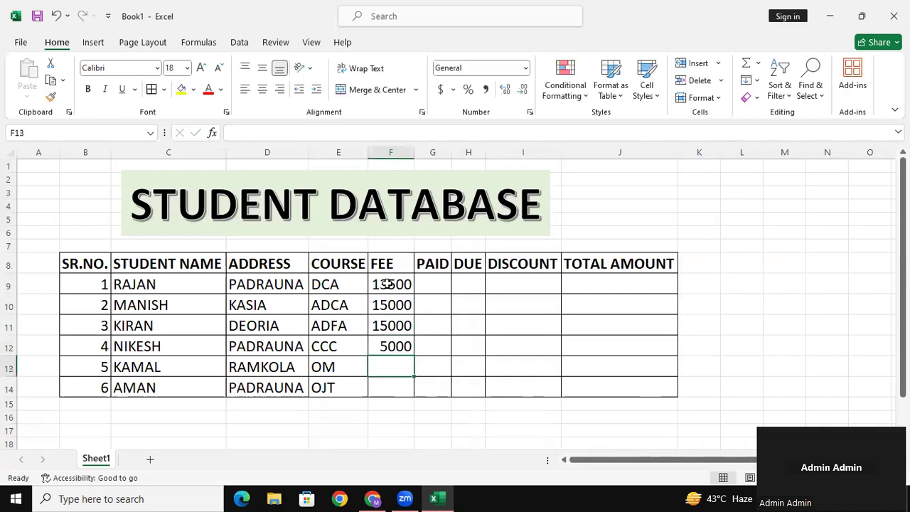
text(4500)
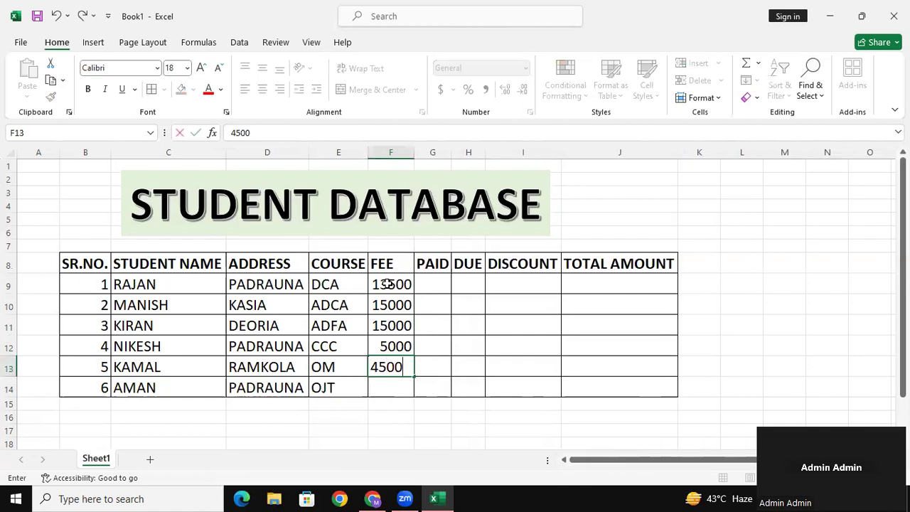
key(Return)
text(7500)
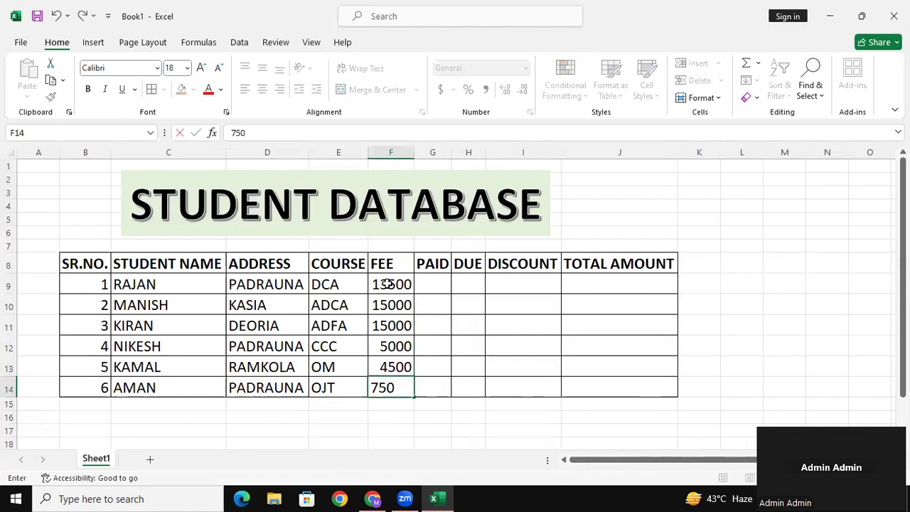
Step: Complete the last FEE entry and fit the width of column F to its contents
click(495, 345)
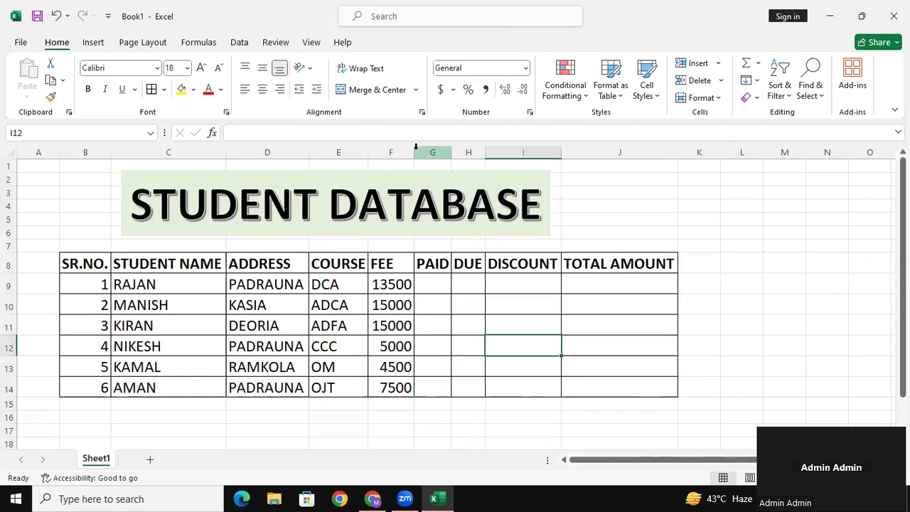
drag(415, 152, 390, 155)
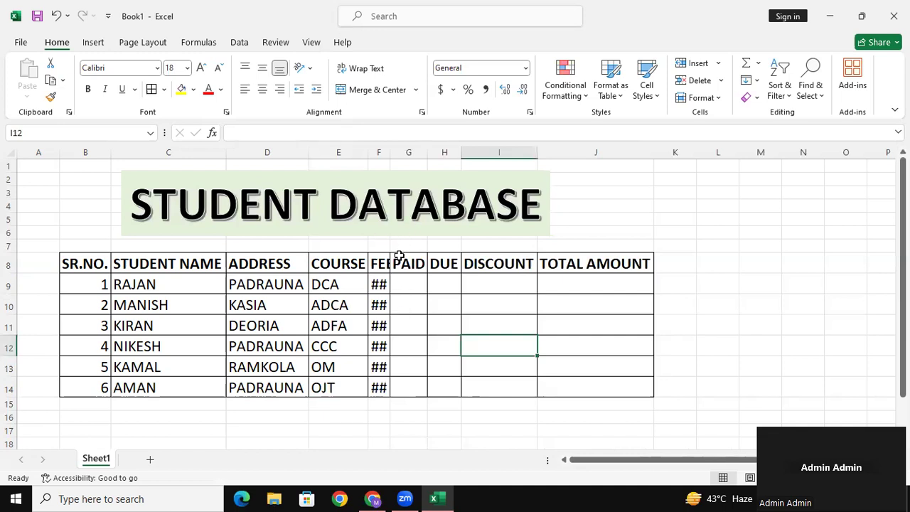
double_click(389, 153)
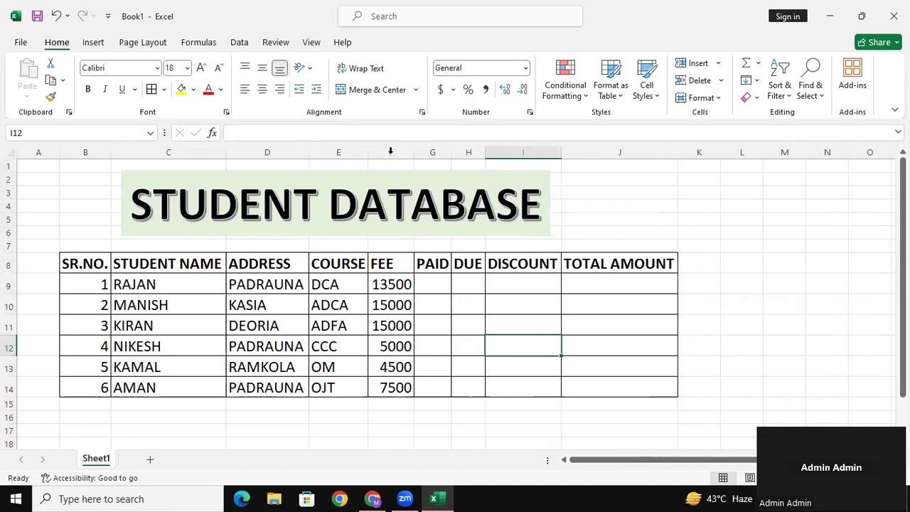
Step: Enter the amounts 1000, 500, 1200, 400, 500 and 1000 in the PAID column, cells G9 to G14
click(442, 283)
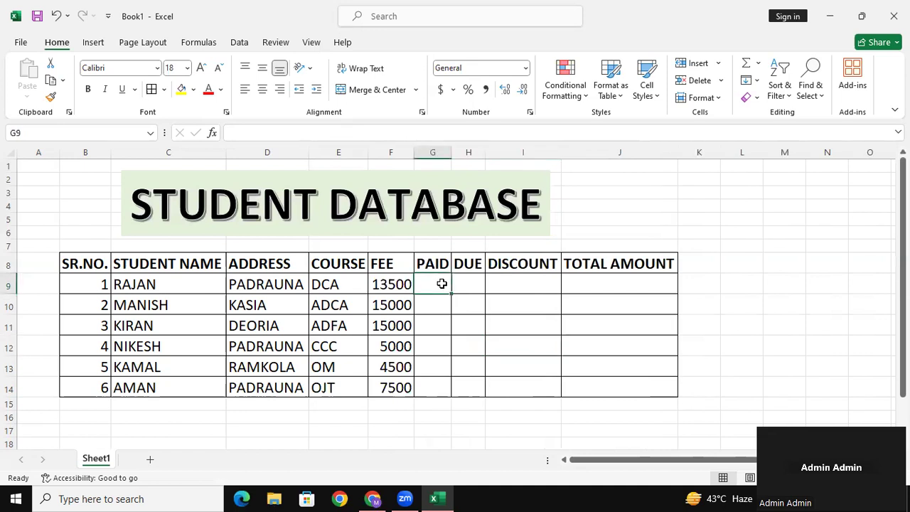
text(1000)
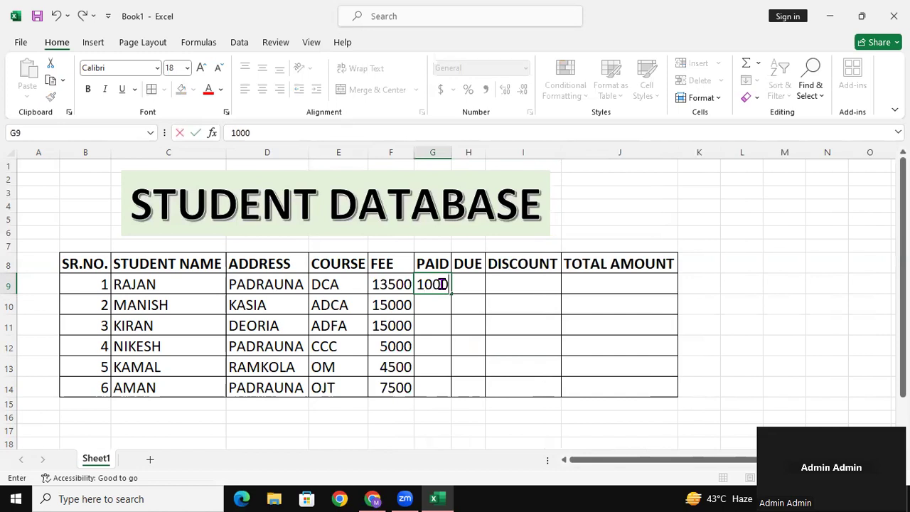
key(Return)
text(500)
key(Return)
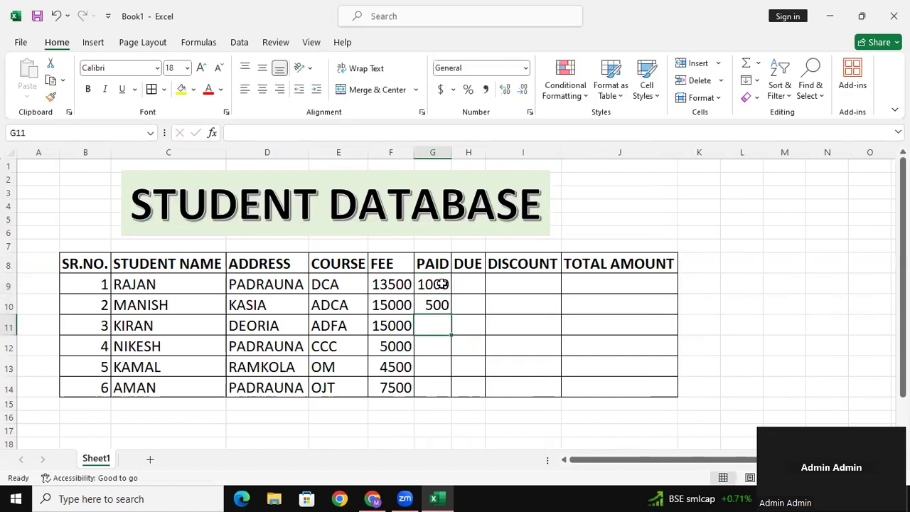
text(1200)
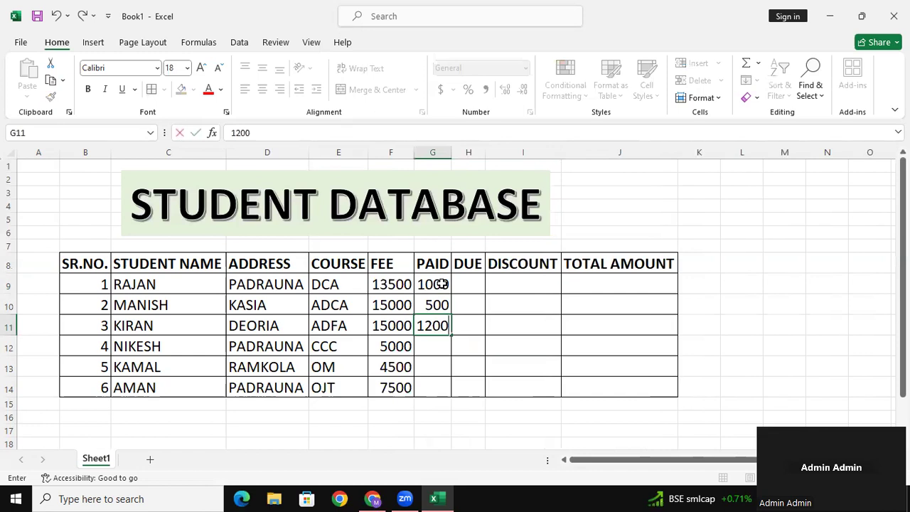
key(Return)
text(400)
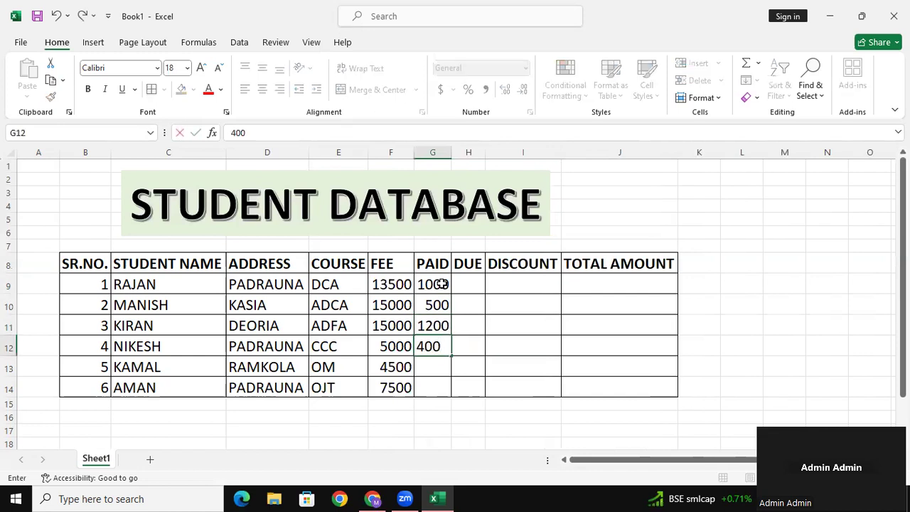
key(Return)
text(500)
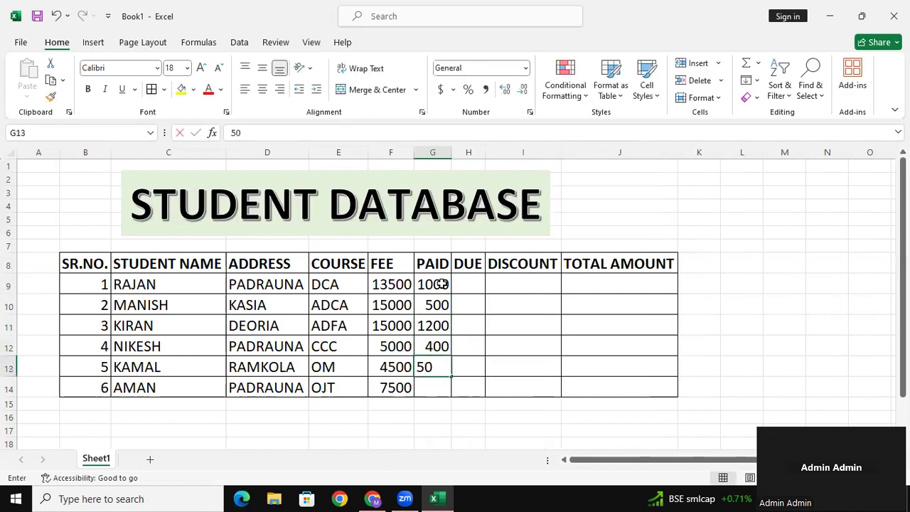
key(Return)
text(1000)
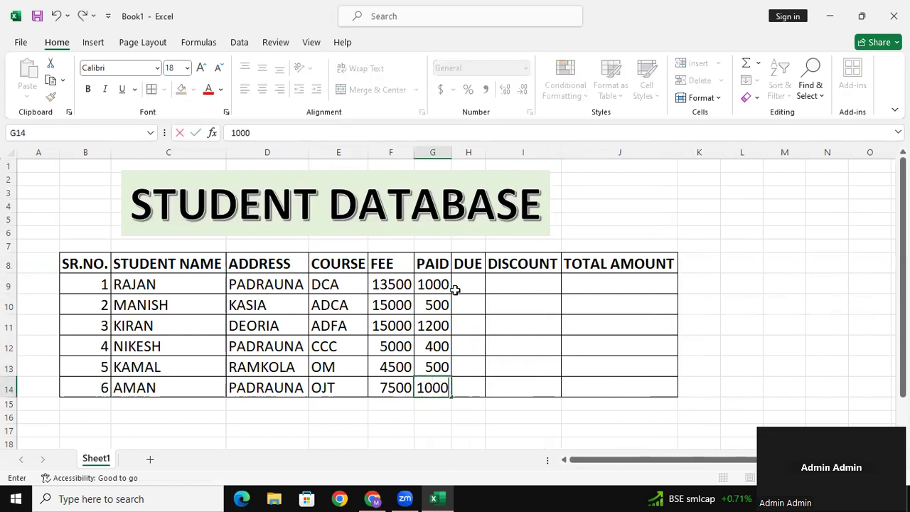
click(456, 289)
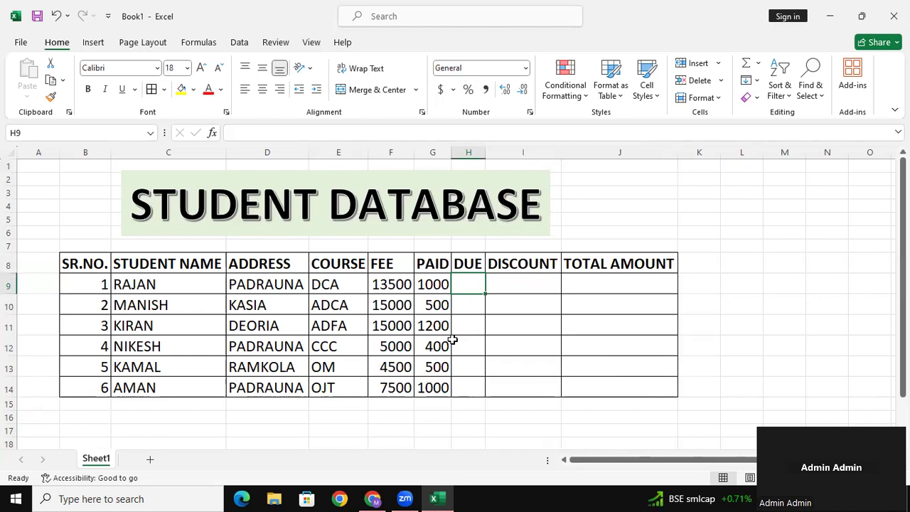
Step: Fill the table's heading row, cells B8 to J8, with yellow
drag(98, 272, 680, 258)
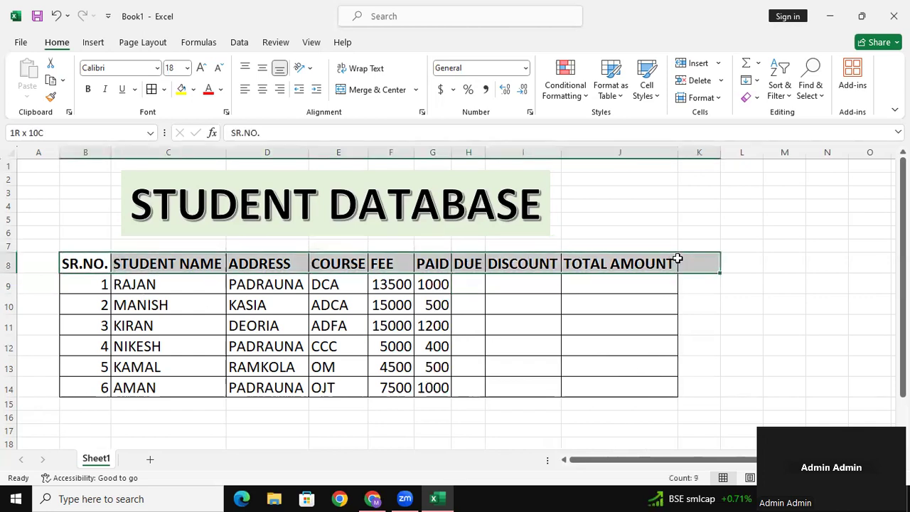
click(87, 265)
drag(87, 265, 613, 262)
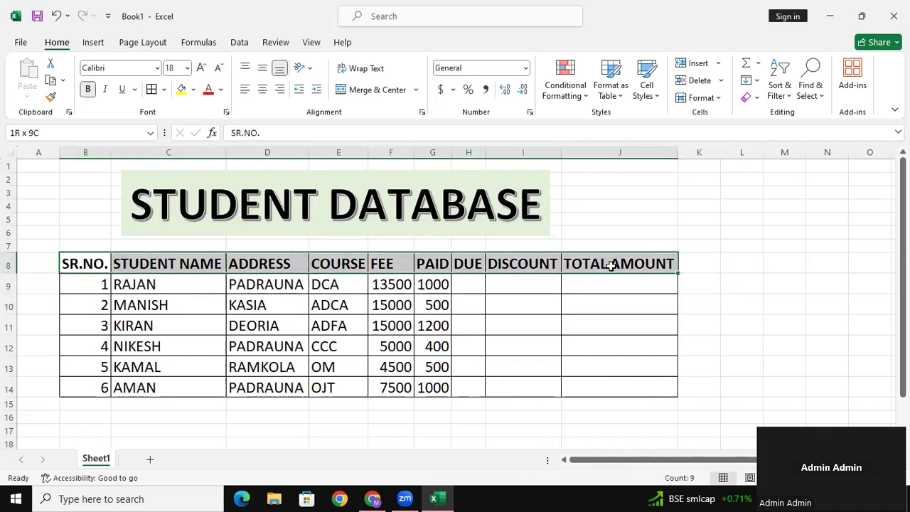
click(181, 89)
click(493, 326)
click(661, 364)
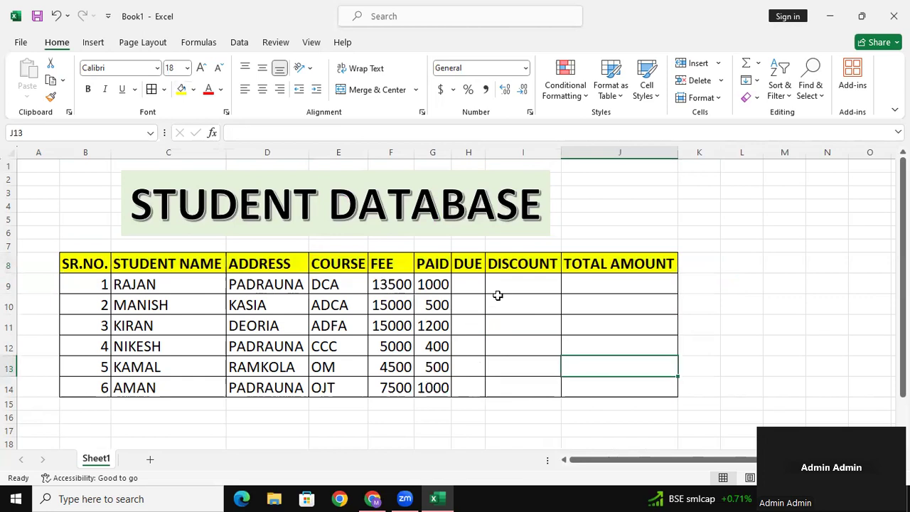
Step: Calculate the first student's due in H9 with =F9-G9 and copy the formula down to H14
click(469, 283)
text(=)
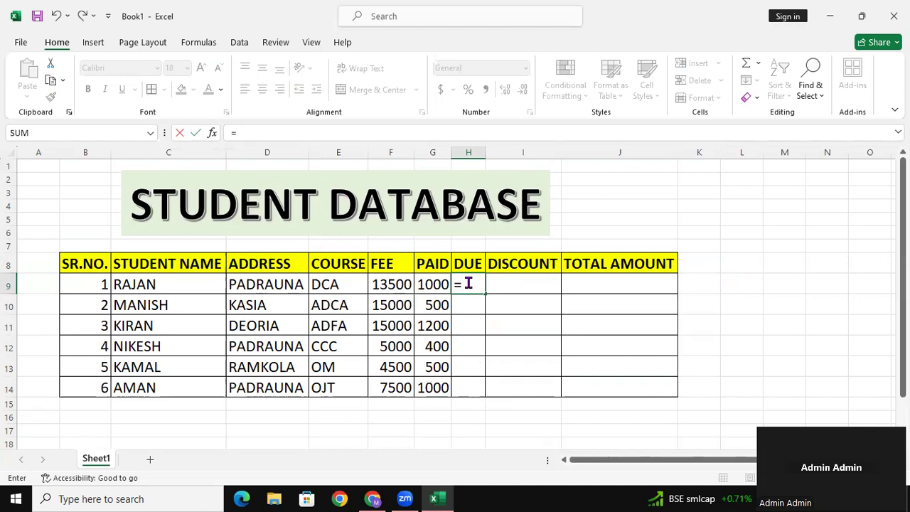
click(392, 284)
text(-)
click(440, 286)
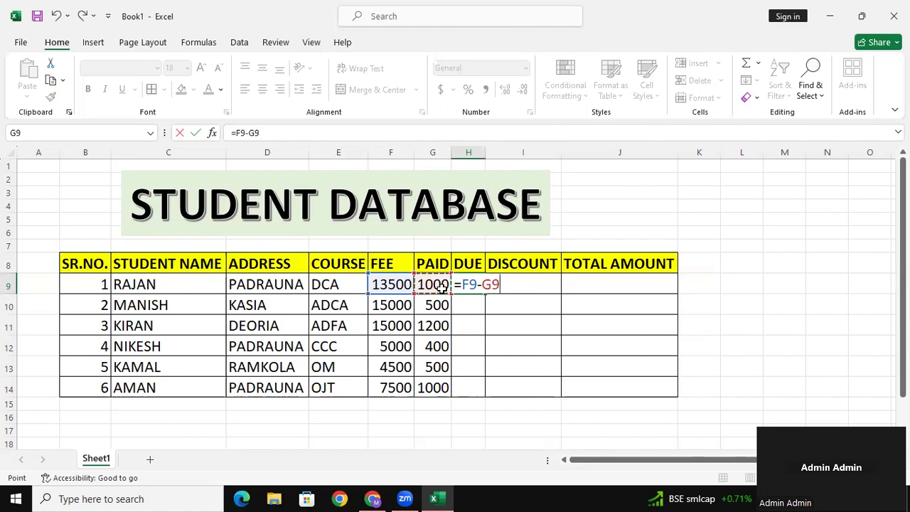
key(Return)
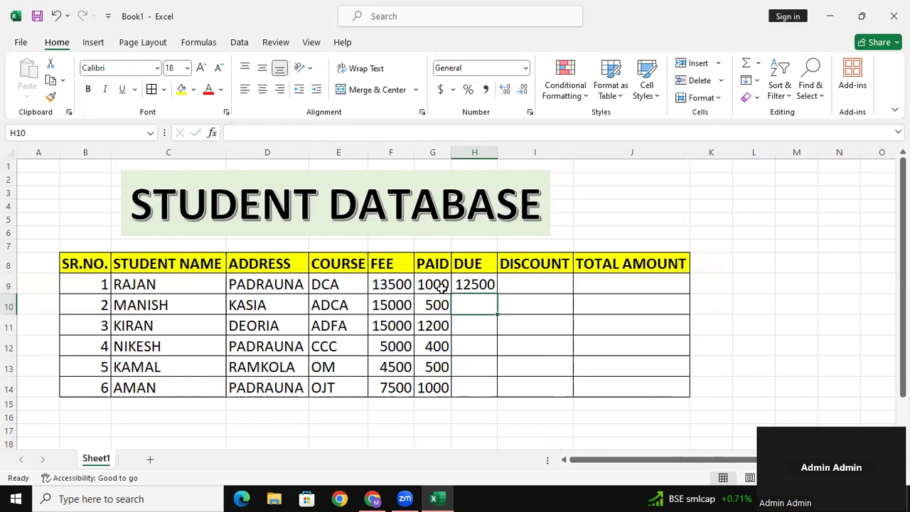
click(486, 288)
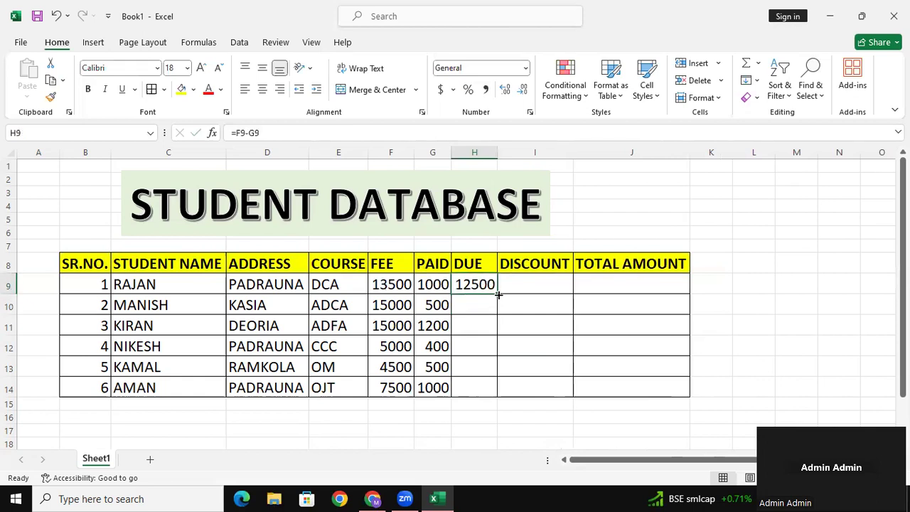
double_click(498, 294)
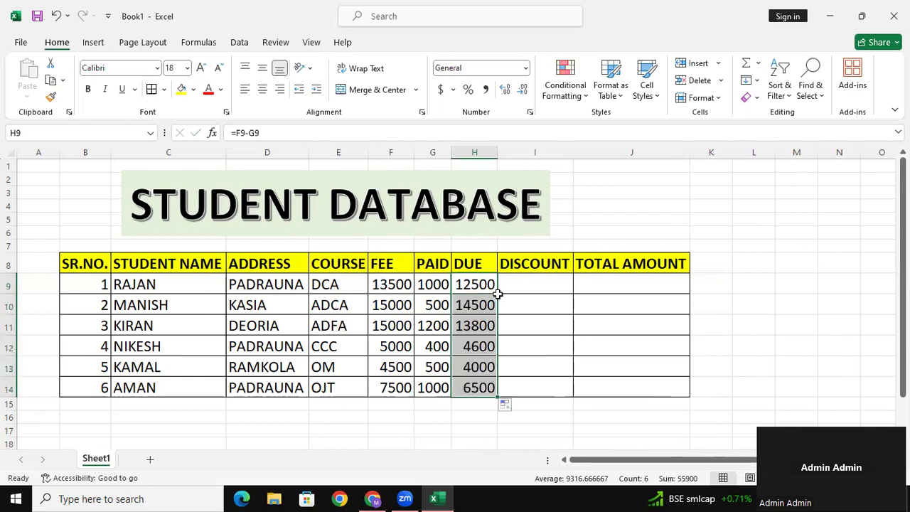
Step: Clear the DUE formulas from cells H9 to H14
drag(473, 289, 474, 366)
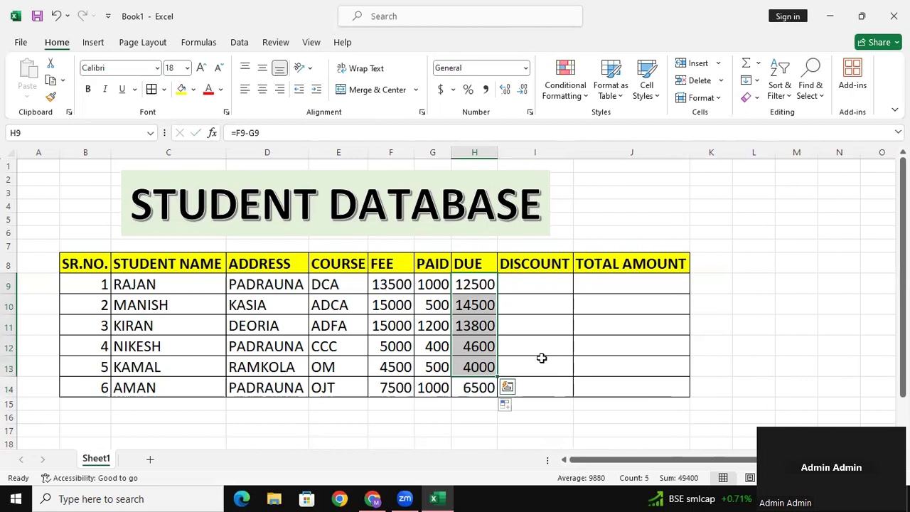
click(668, 361)
drag(479, 284, 487, 383)
key(Delete)
click(536, 373)
Step: Enter the fee minus paid formula =F9-G9 in H9 and fill it down the DUE column to H14
click(474, 289)
text(=)
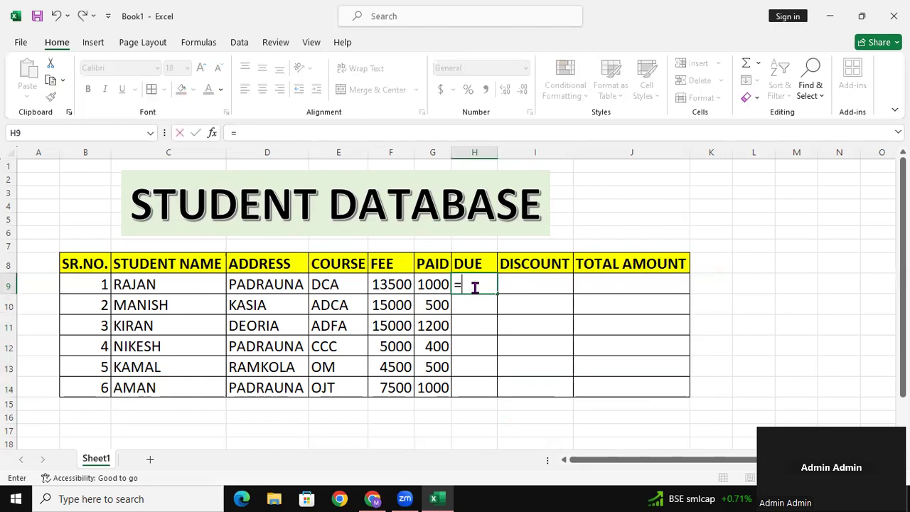
click(391, 279)
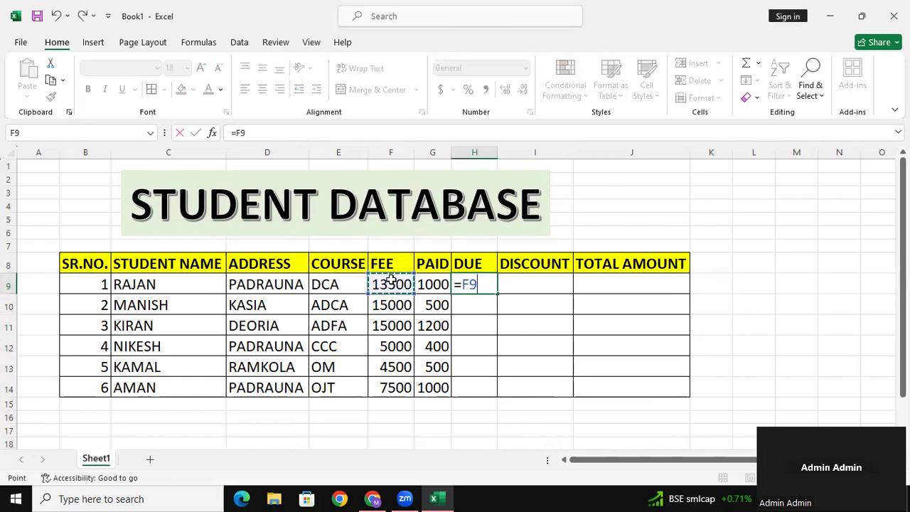
text(-)
click(424, 283)
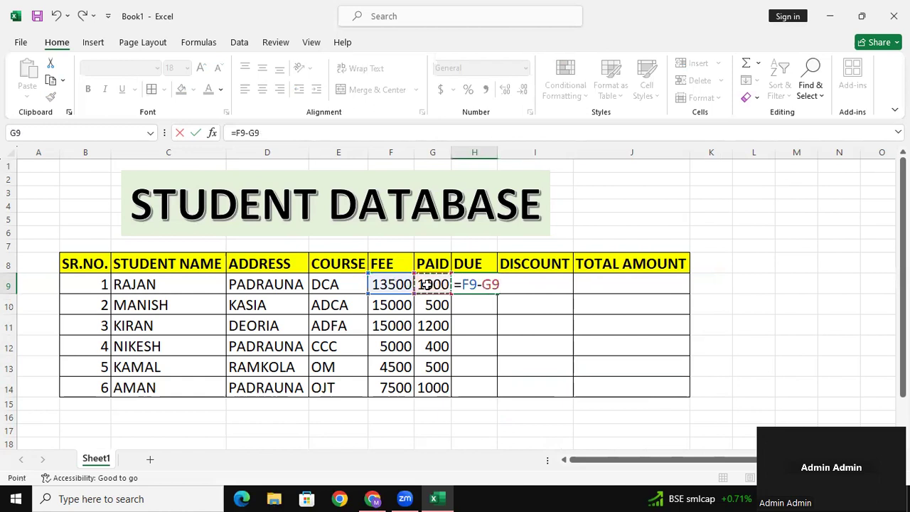
key(Return)
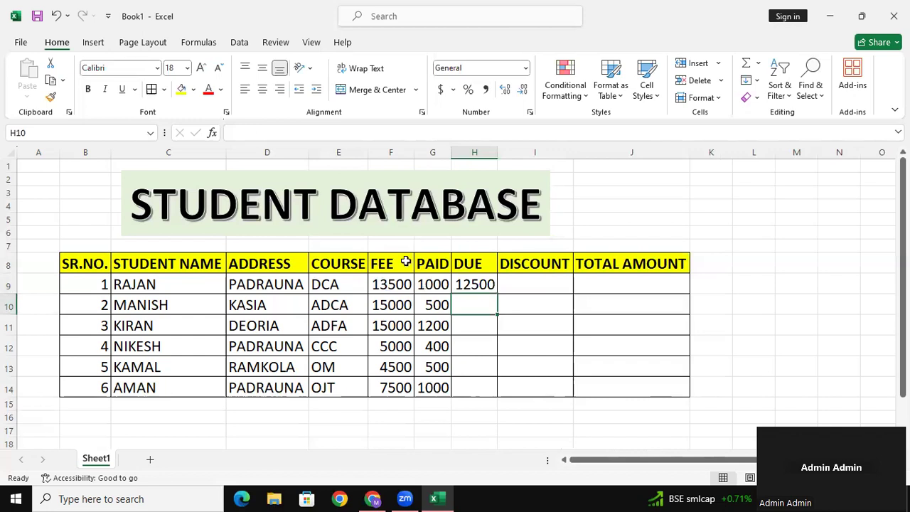
click(393, 278)
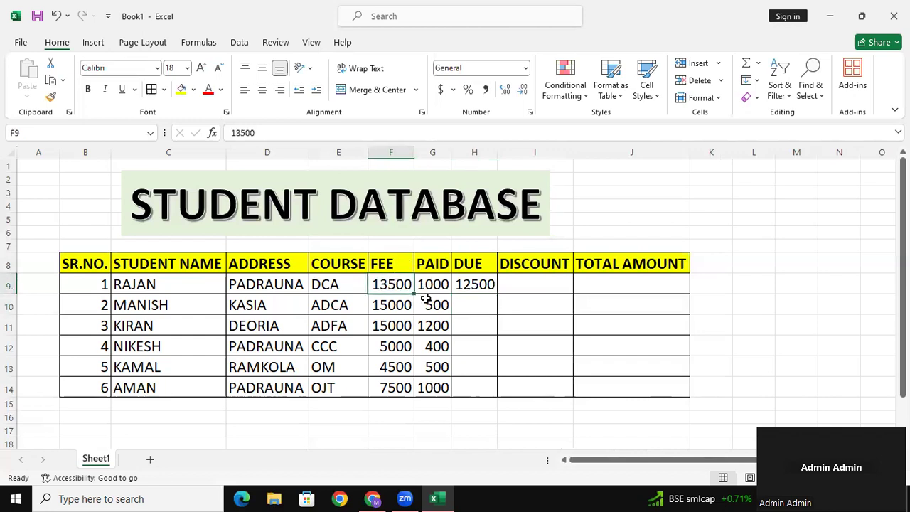
click(445, 279)
click(473, 283)
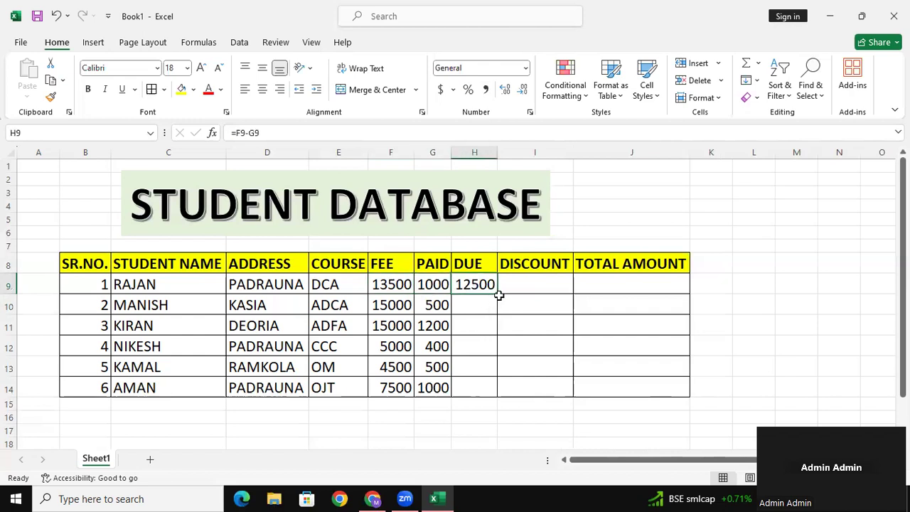
double_click(495, 293)
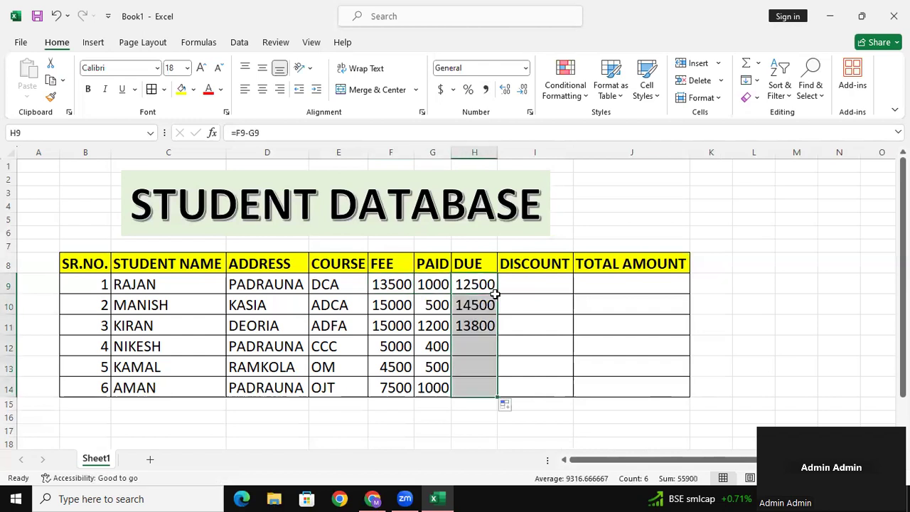
Step: Examine the FEE, PAID and DUE amounts in the students' rows
click(537, 283)
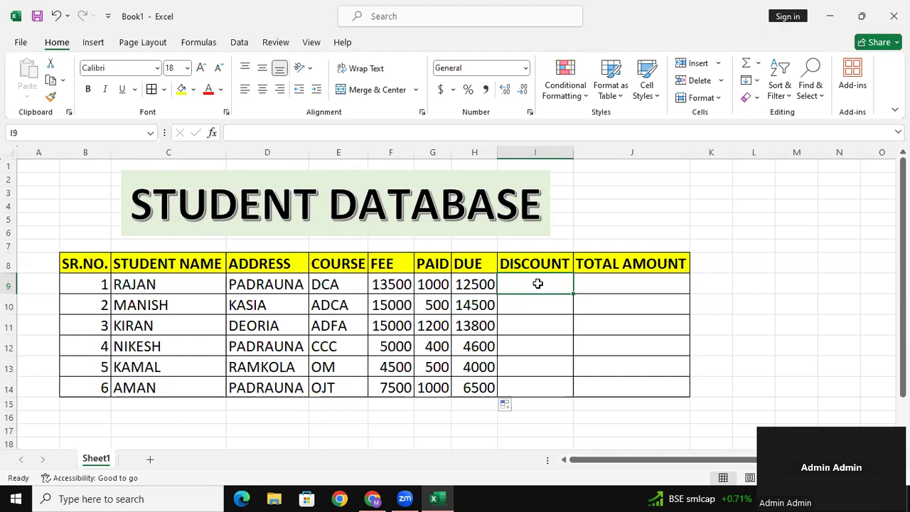
click(381, 279)
drag(432, 284, 435, 405)
click(604, 328)
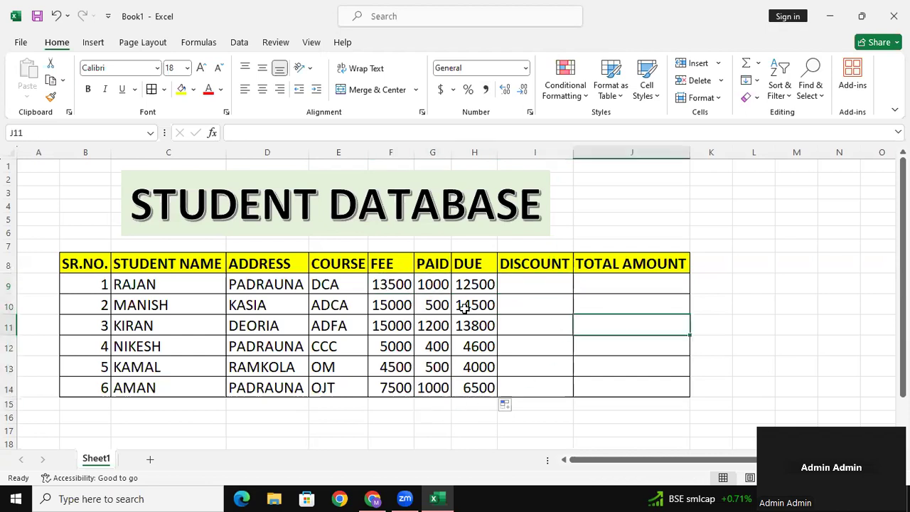
click(442, 283)
drag(438, 306, 432, 387)
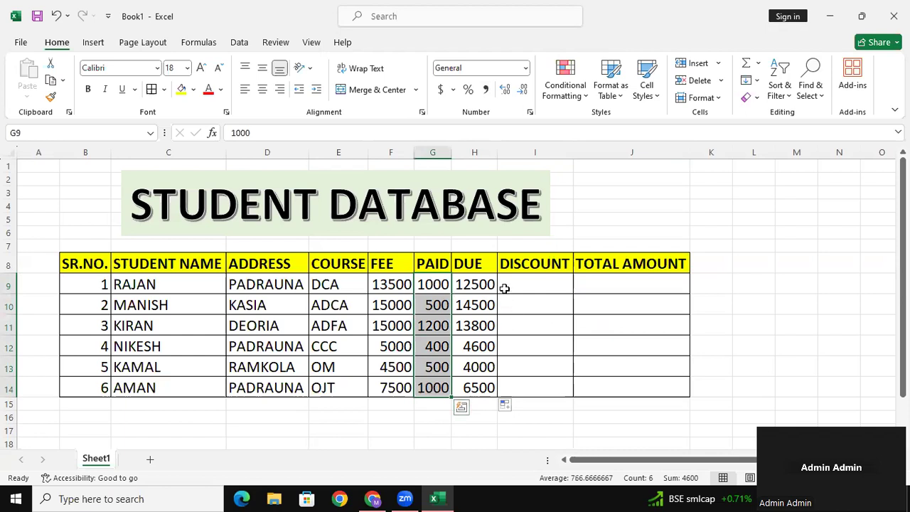
drag(474, 284, 483, 366)
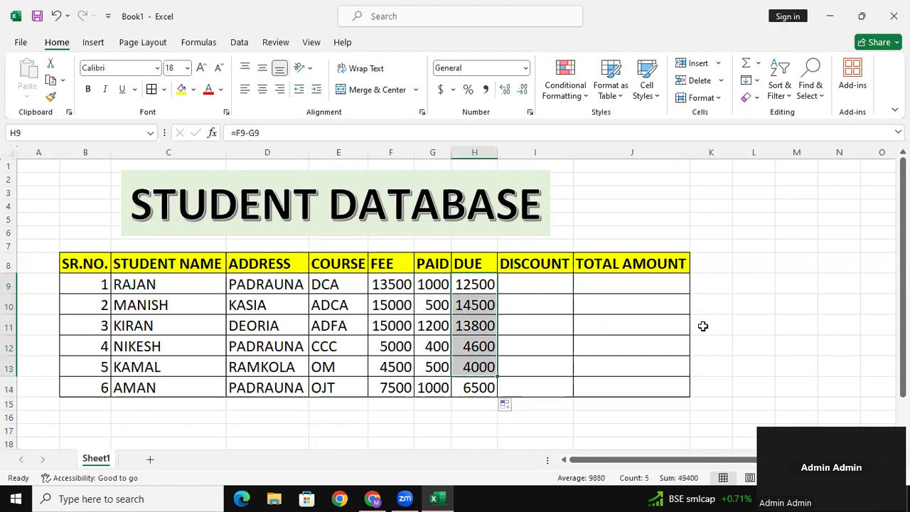
click(702, 325)
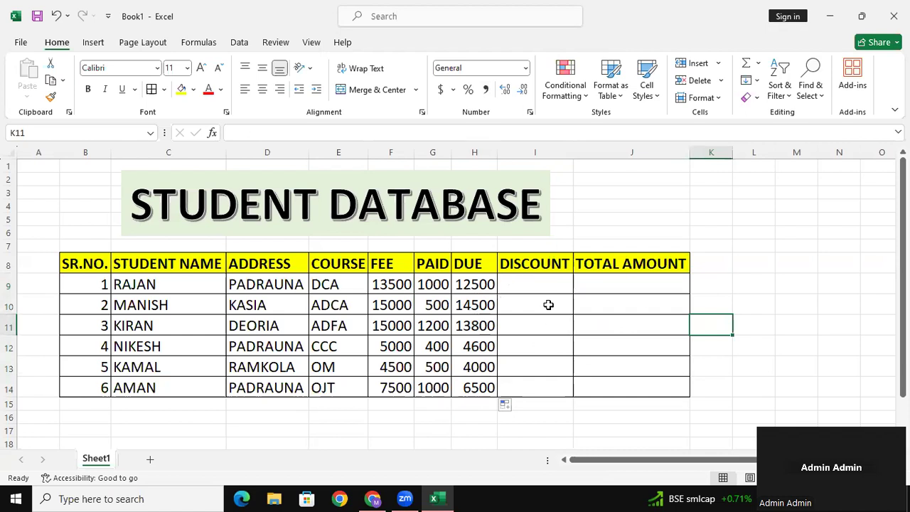
Step: Enter the 10 percent discount formula =H9*10/100 in I9 for the first student
click(539, 279)
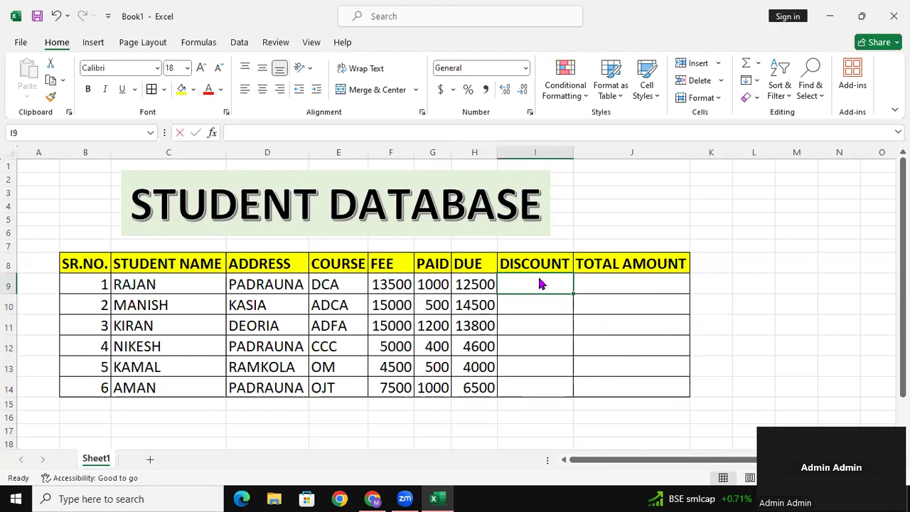
text(=)
click(483, 284)
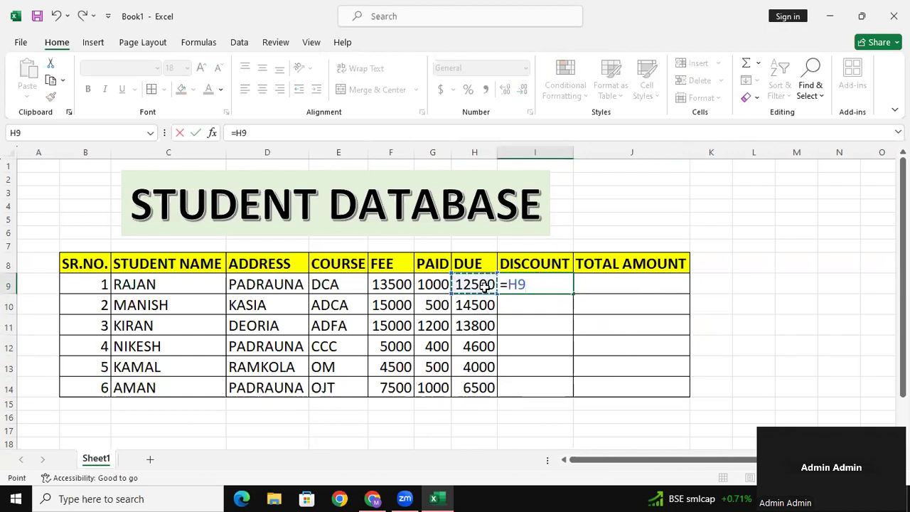
text(*1)
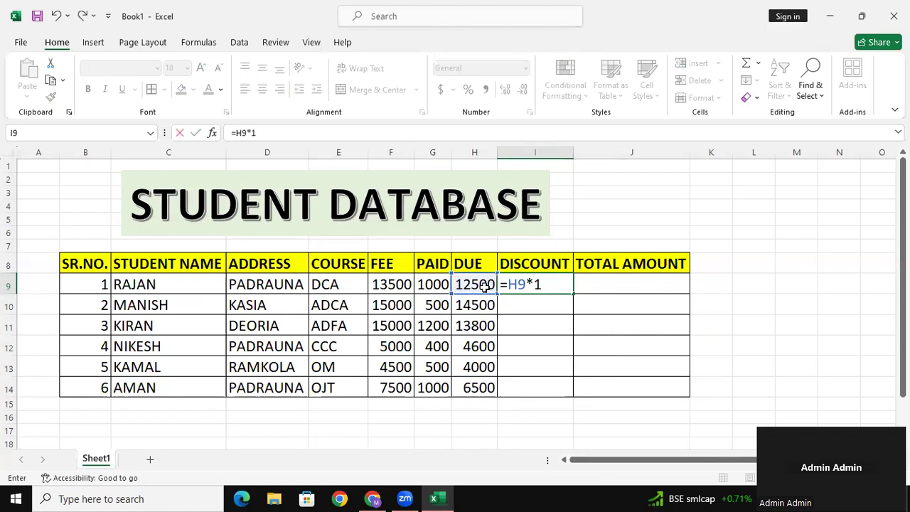
text(0/100)
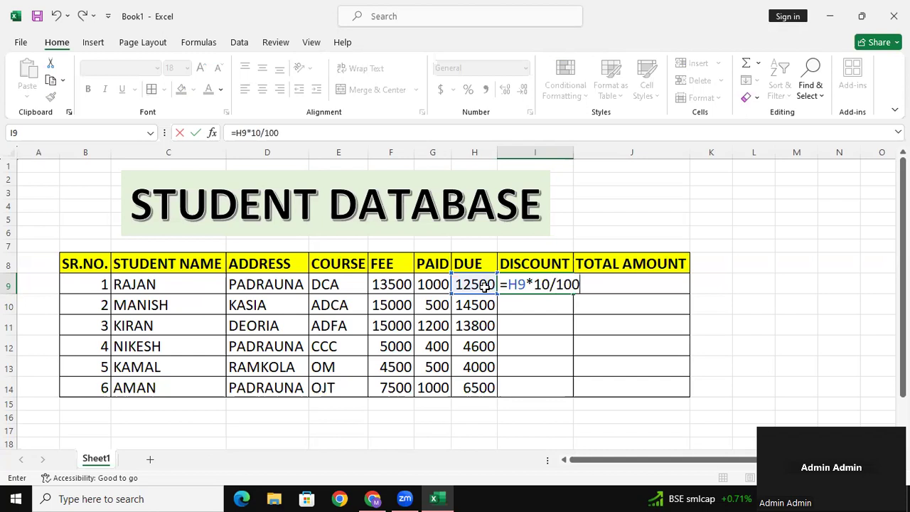
key(Return)
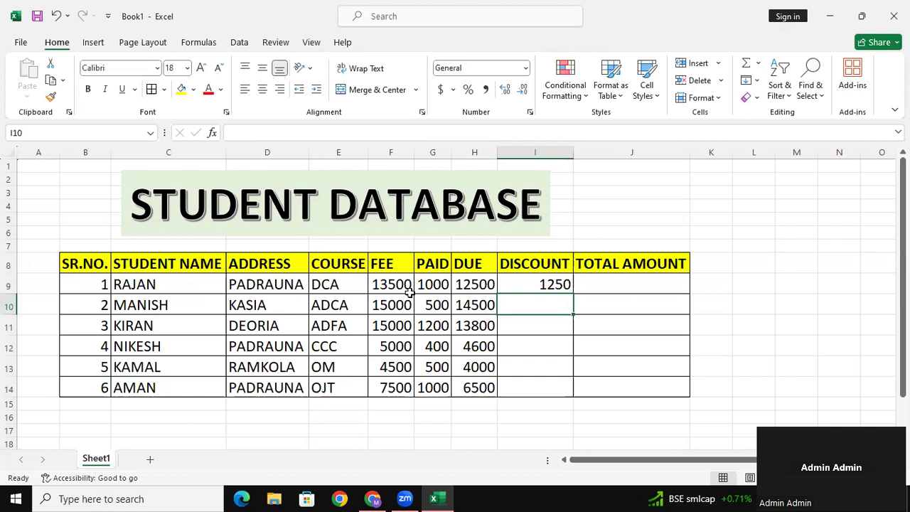
Step: Review the first student's fee, paid and due cells and fill the discount formula from I9 down to I14
click(384, 283)
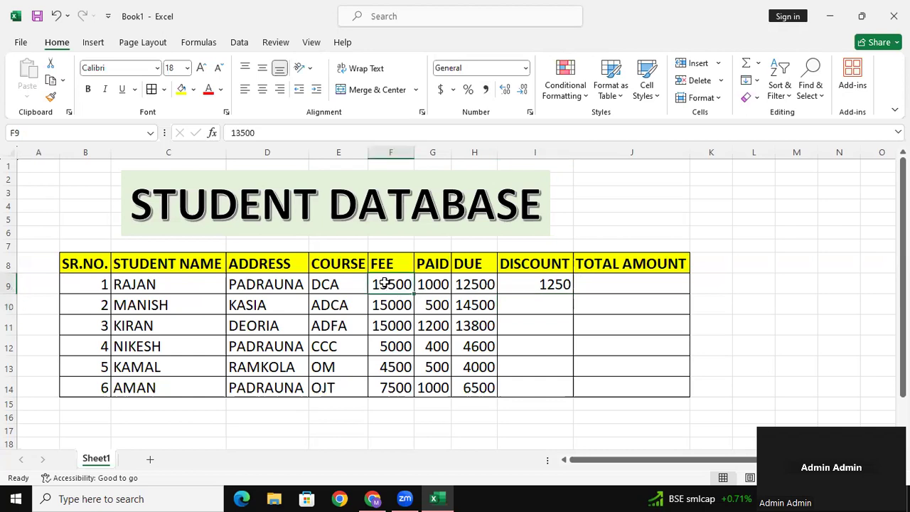
click(432, 282)
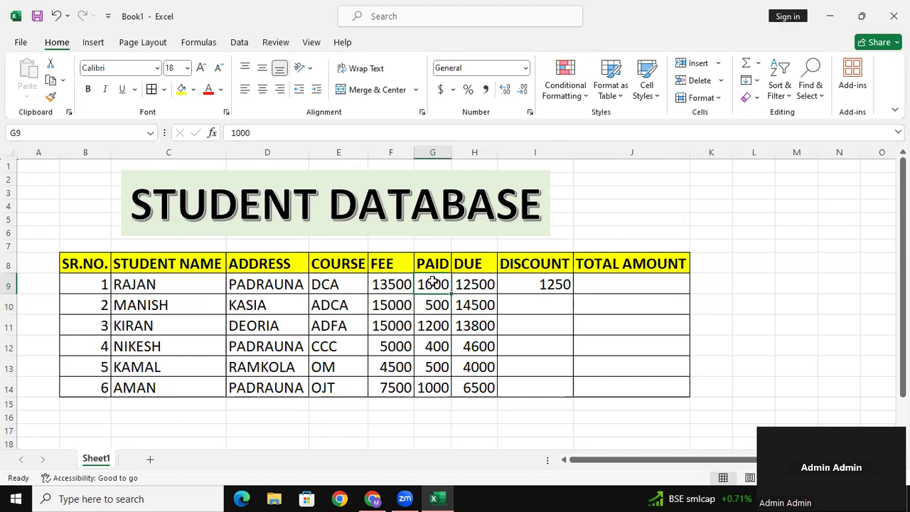
click(486, 285)
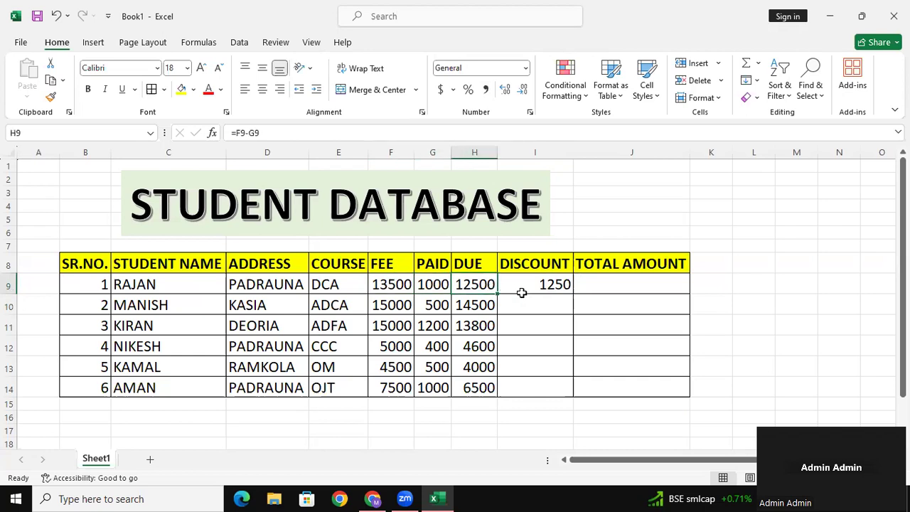
click(550, 283)
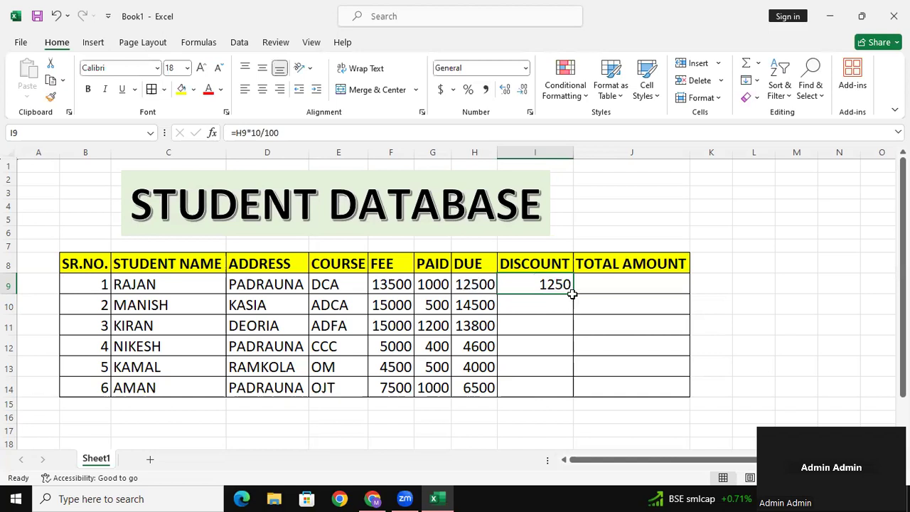
double_click(577, 292)
click(596, 310)
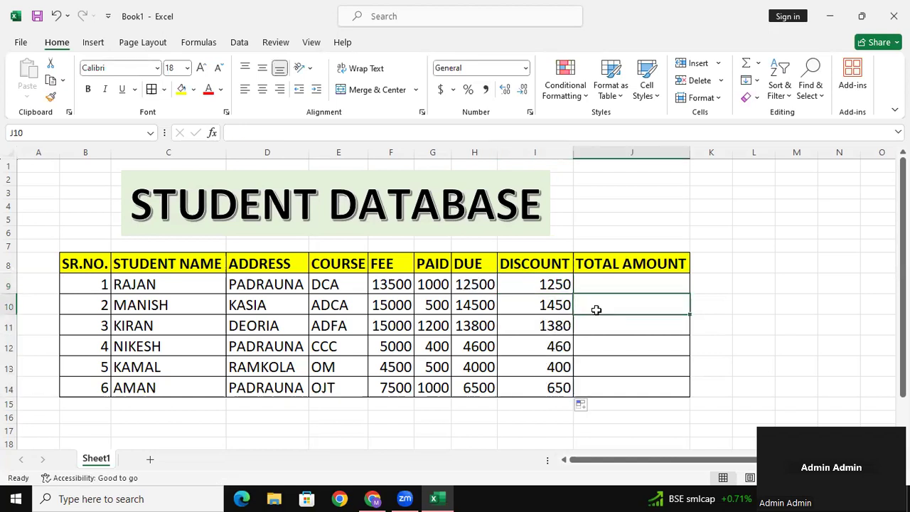
Step: Compare each student's DUE amount with the DISCOUNT calculated beside it, checking the formulas in rows 9 to 14
click(470, 390)
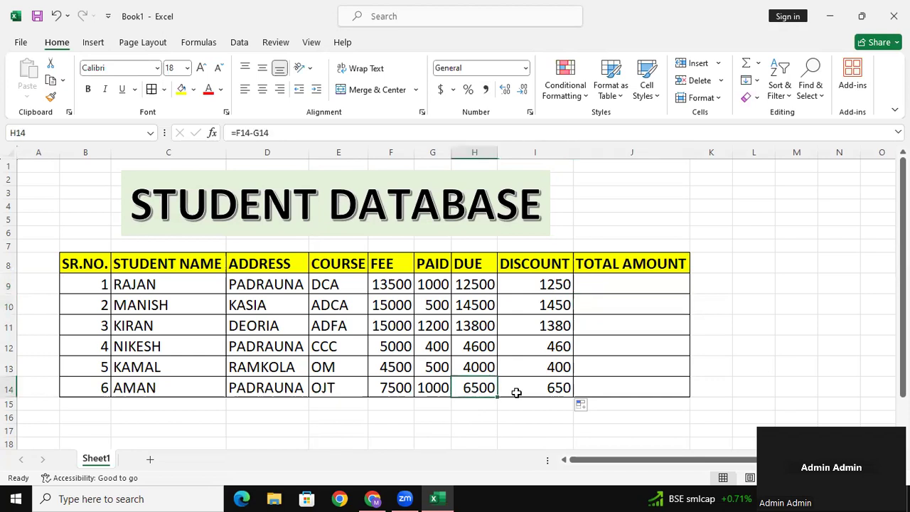
click(551, 391)
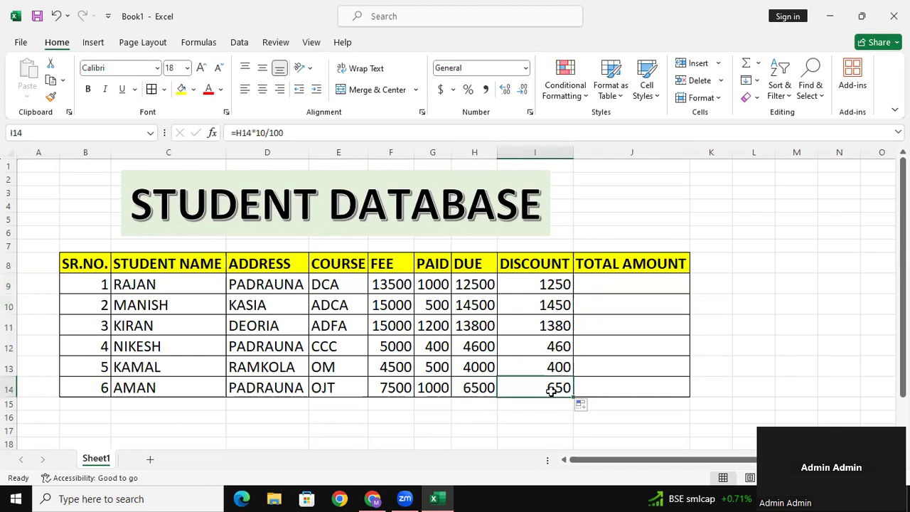
click(489, 361)
click(554, 368)
click(487, 346)
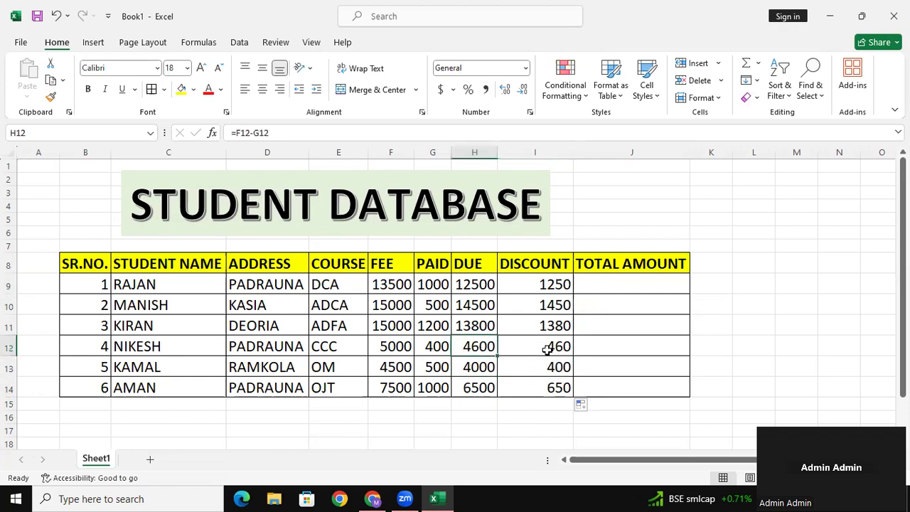
click(540, 348)
click(465, 323)
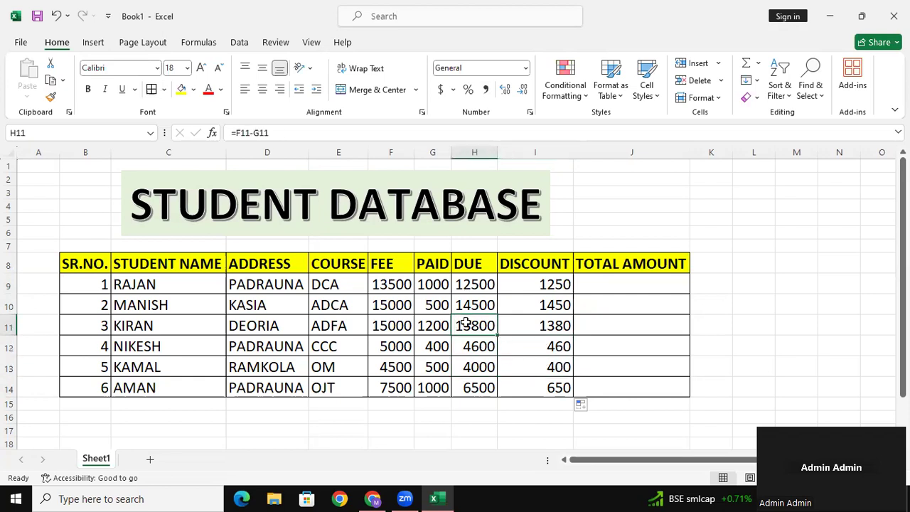
click(540, 324)
click(476, 303)
click(546, 309)
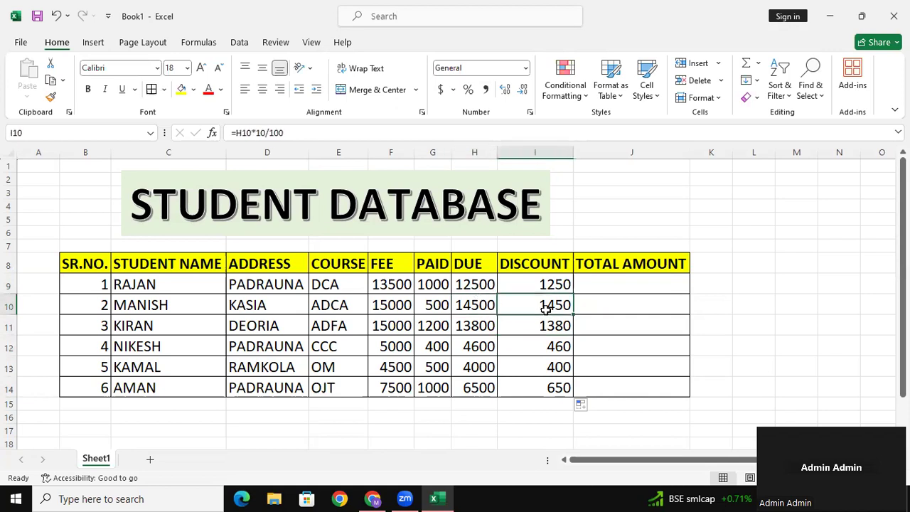
click(669, 284)
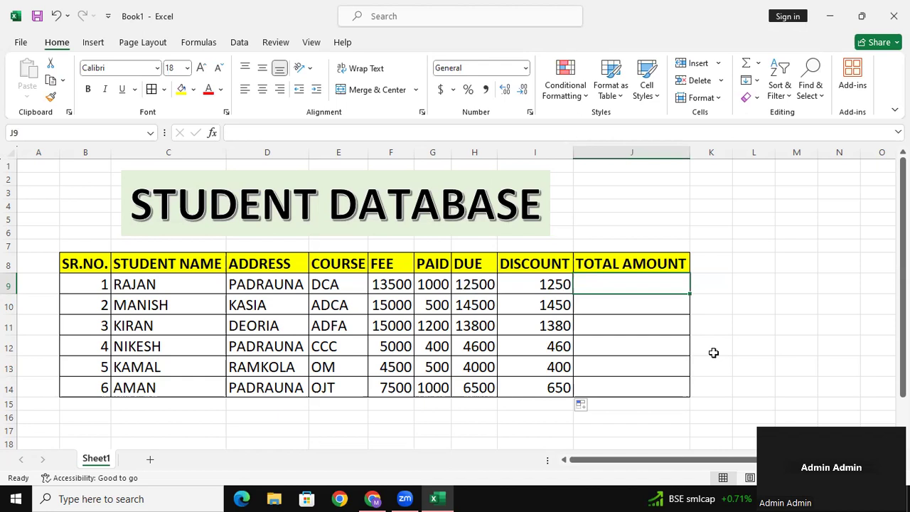
click(617, 343)
click(478, 284)
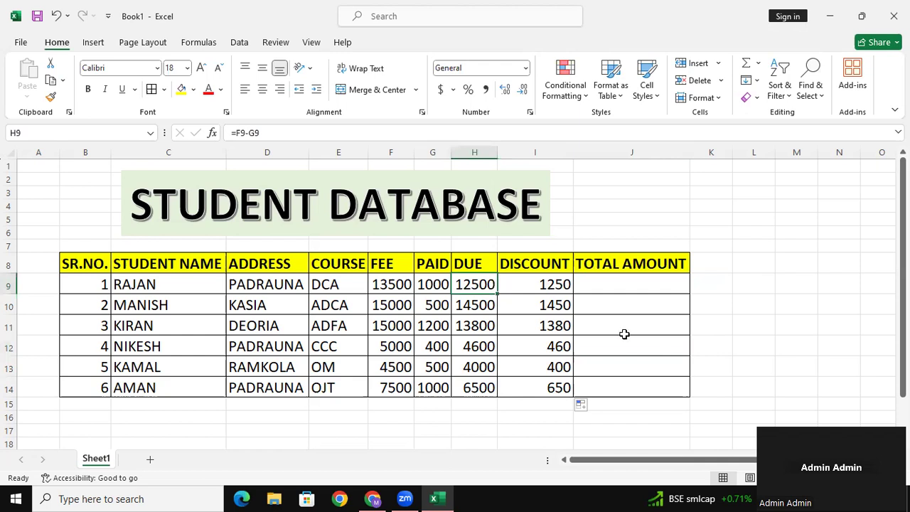
click(562, 285)
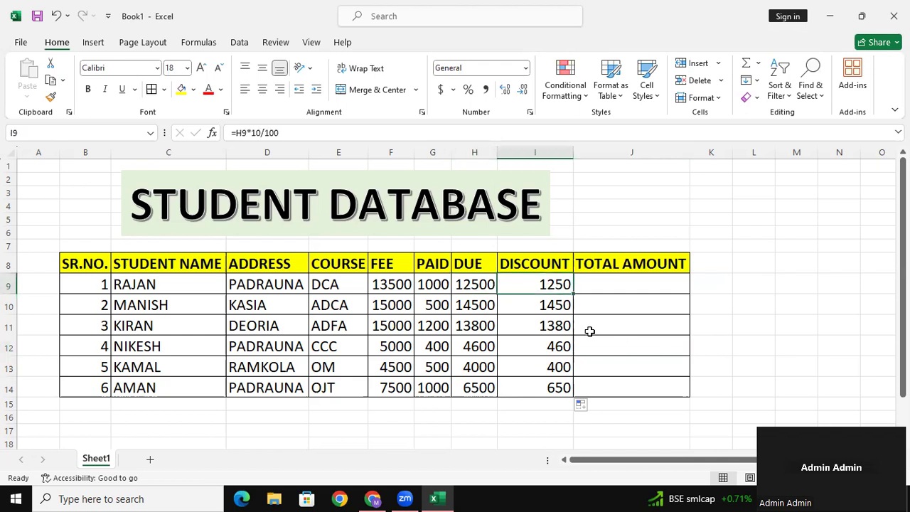
click(618, 342)
Step: Calculate the first student's total amount in J9 with =H9-I9 and copy the formula down the TOTAL AMOUNT column
click(623, 284)
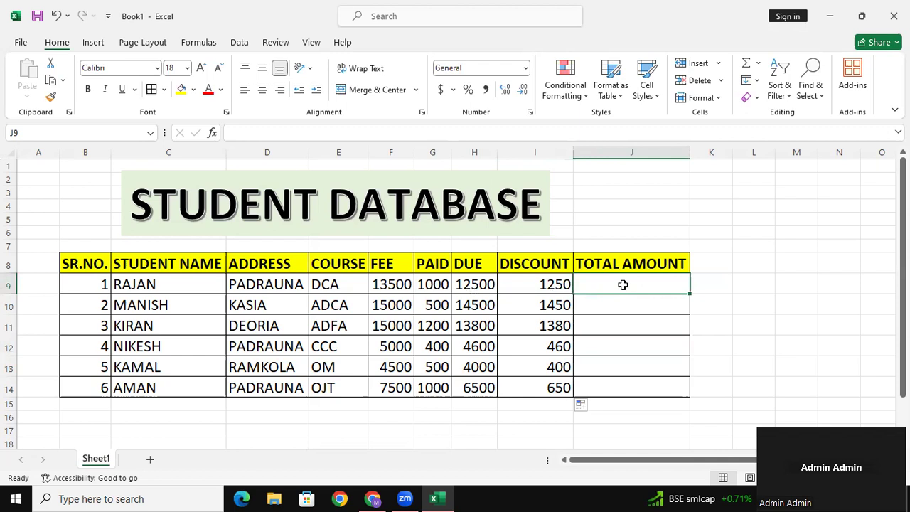
text(=)
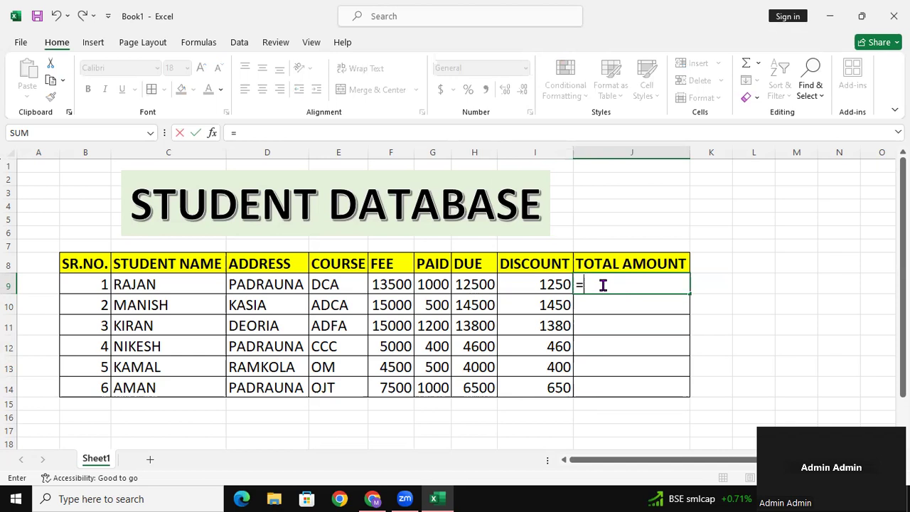
click(487, 283)
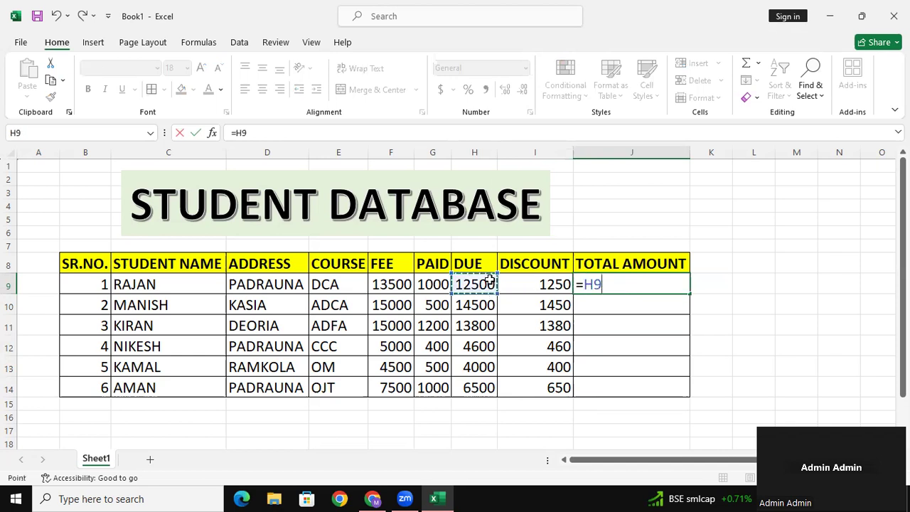
text(-)
click(516, 278)
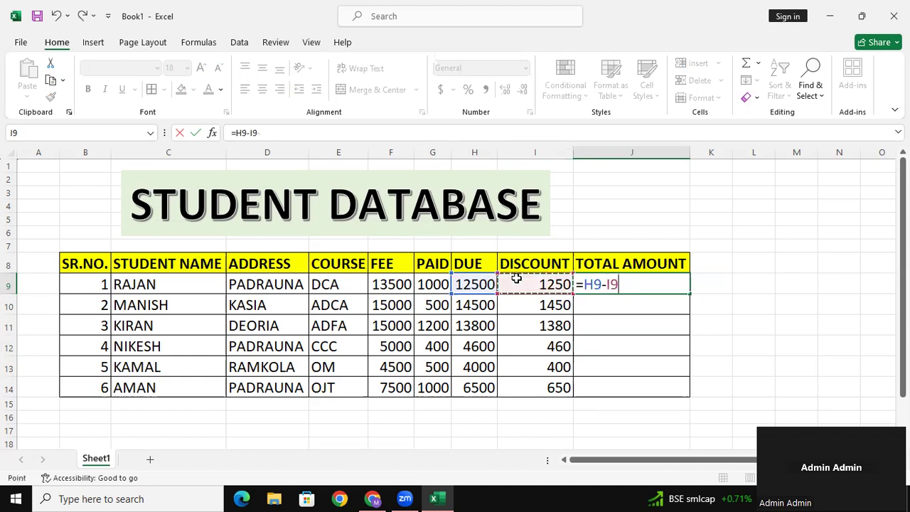
key(Return)
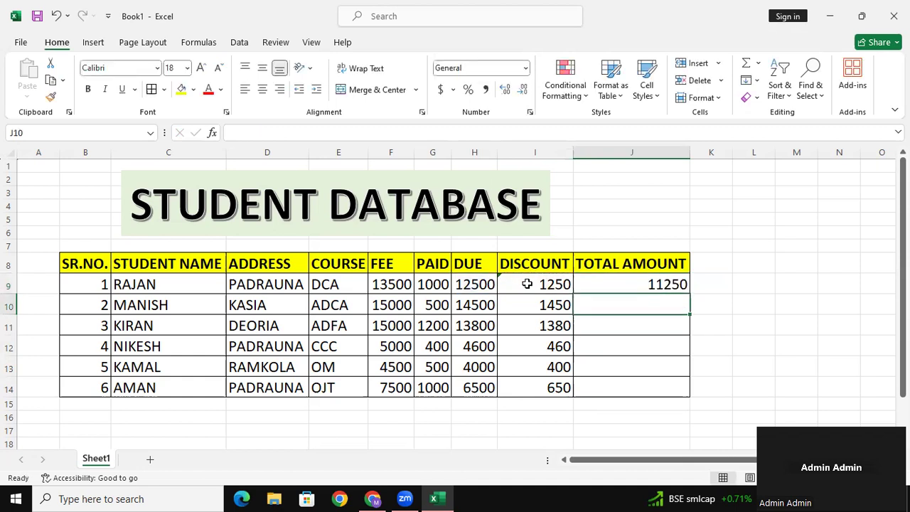
click(664, 285)
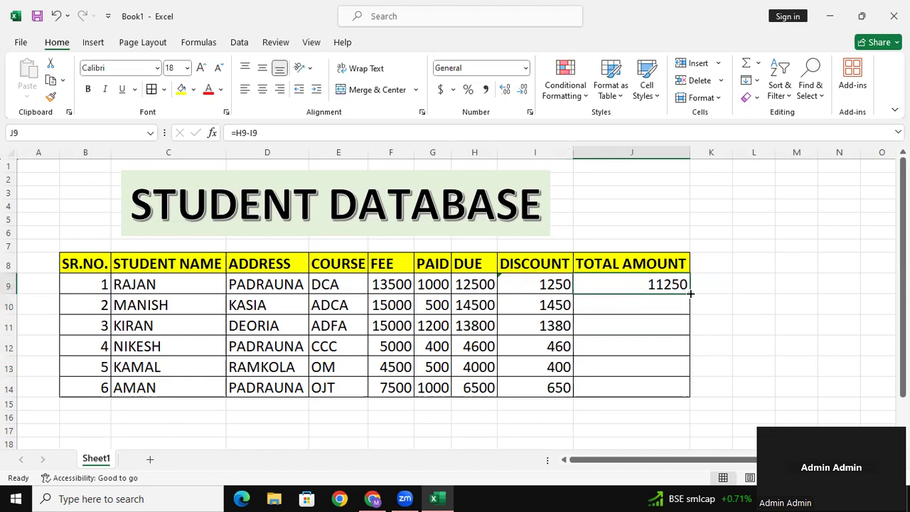
double_click(685, 291)
Step: Clear the TOTAL AMOUNT formulas from cells J9 to J15
drag(664, 285, 664, 403)
key(Delete)
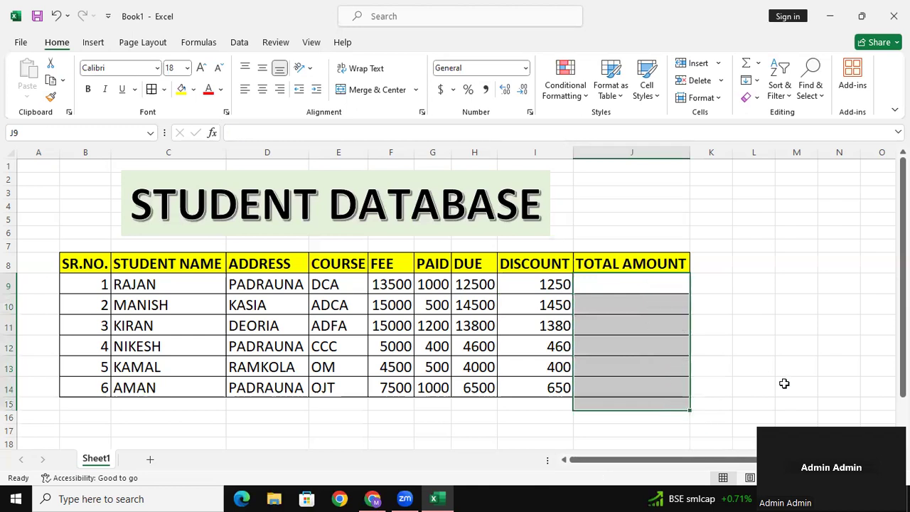
click(784, 381)
Step: Enter the due minus discount formula =H9-I9 in J9 and fill it down the TOTAL AMOUNT column to J14
click(639, 284)
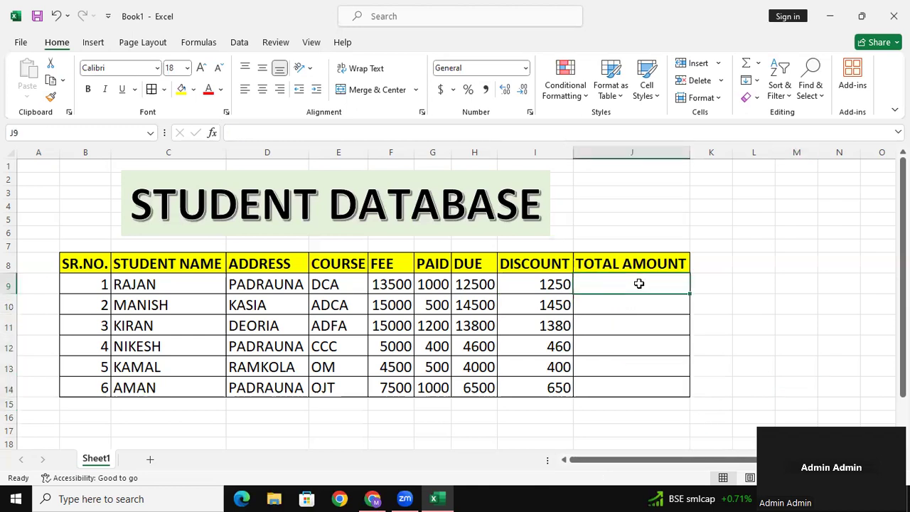
text(=)
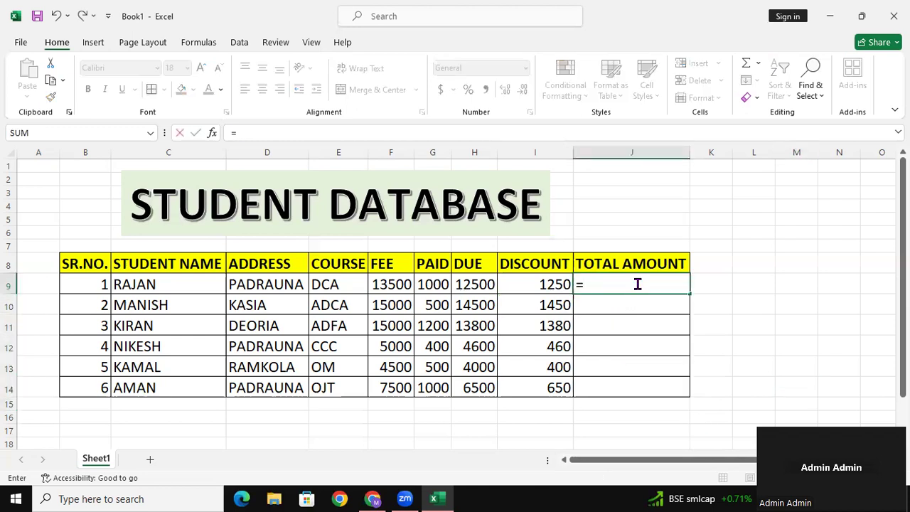
click(476, 284)
text(-)
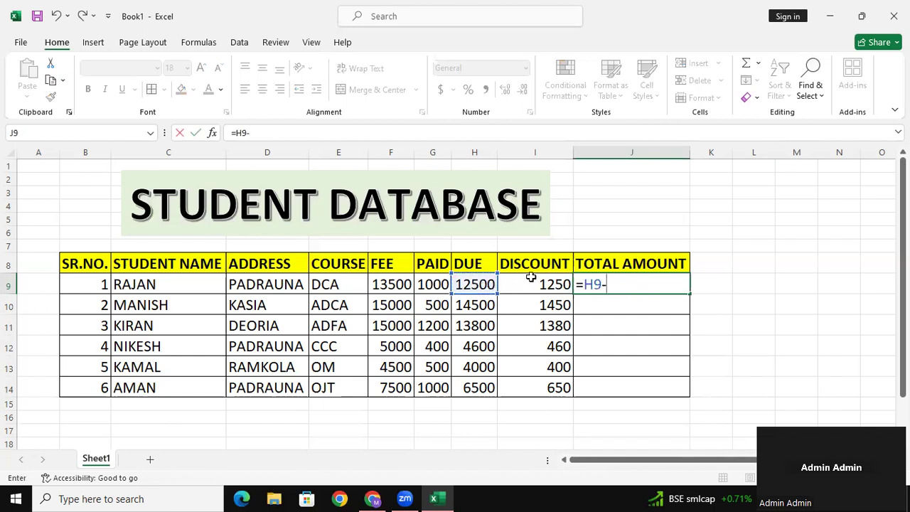
click(531, 279)
key(Return)
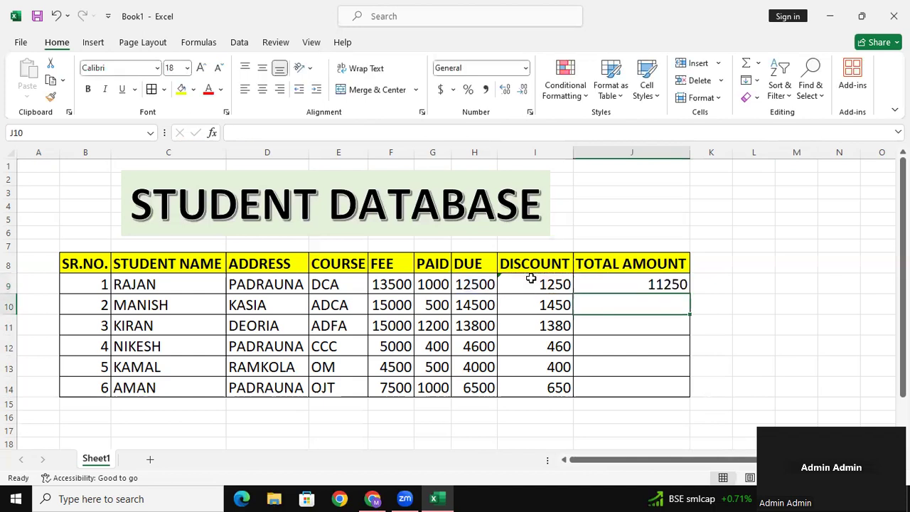
click(675, 283)
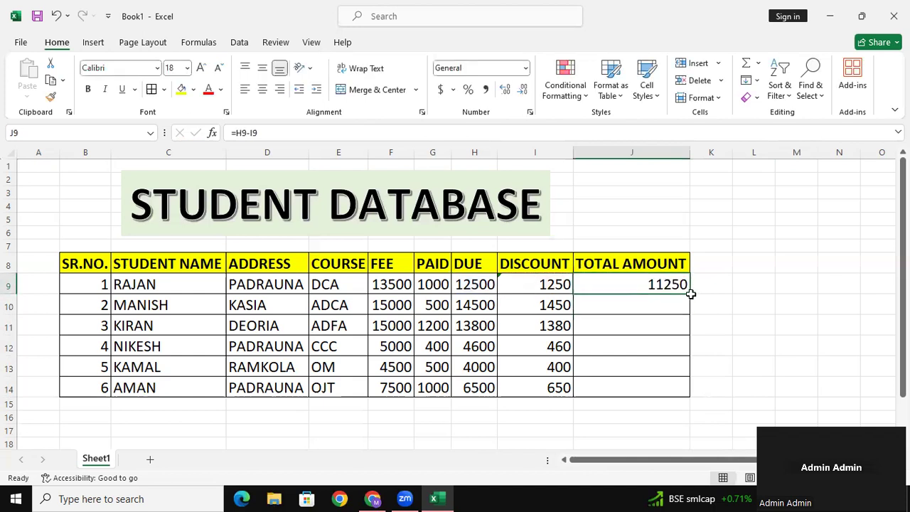
double_click(689, 294)
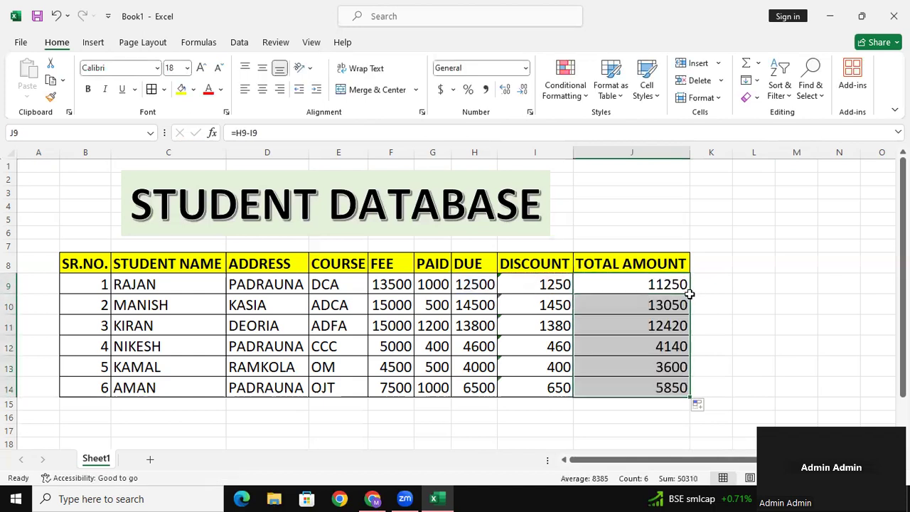
click(784, 299)
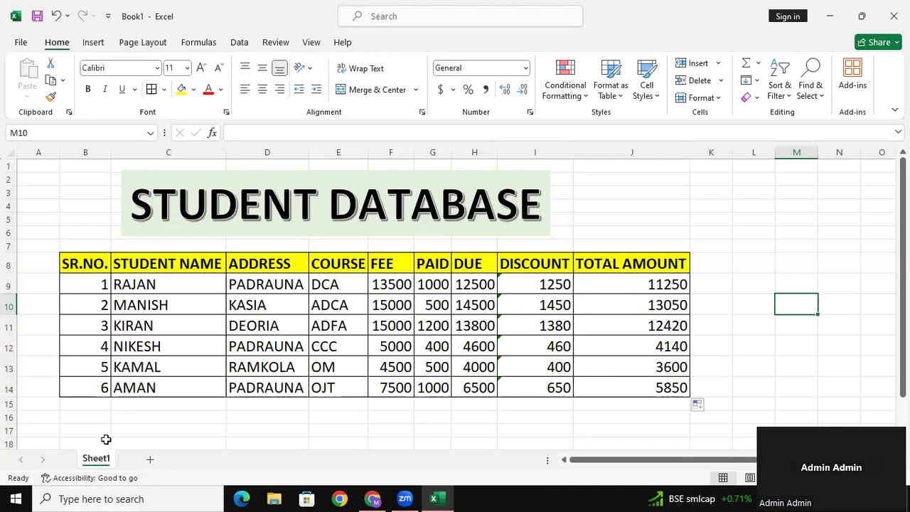
Step: Rename the Sheet1 worksheet as STUDENT DATABASE
right_click(98, 467)
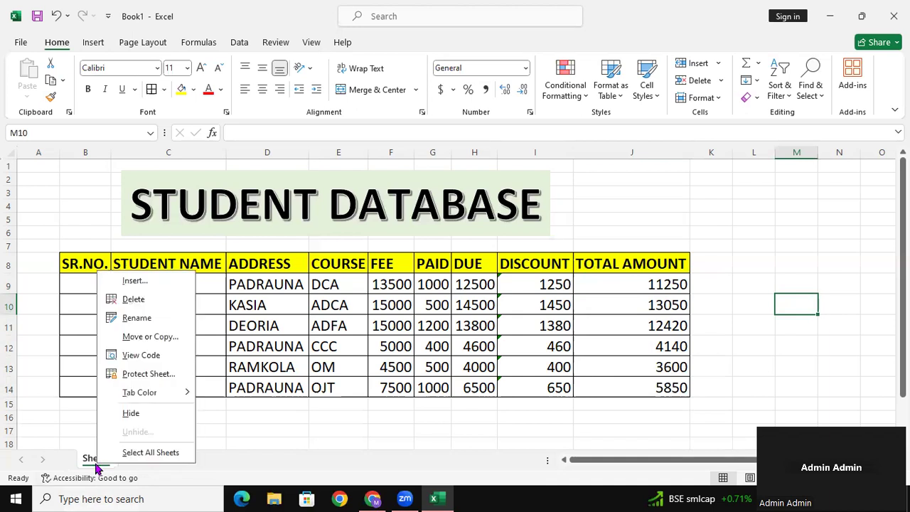
click(163, 320)
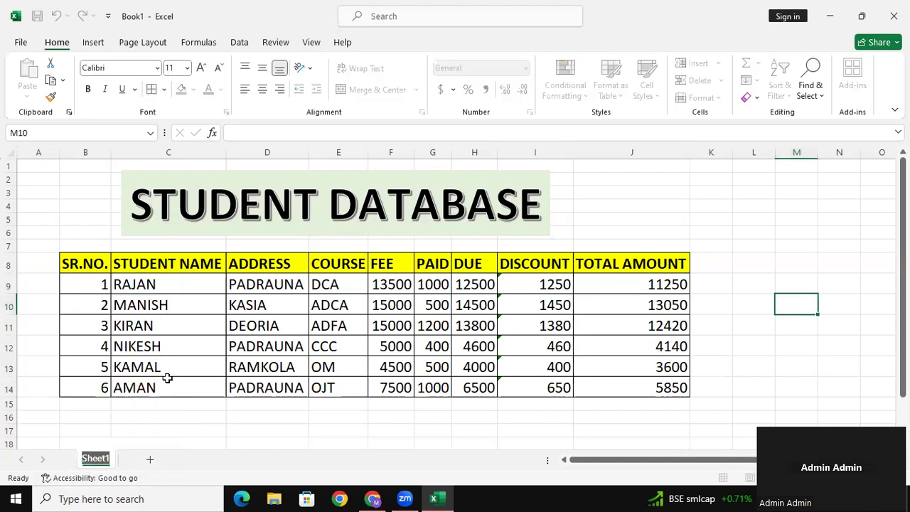
text(STU)
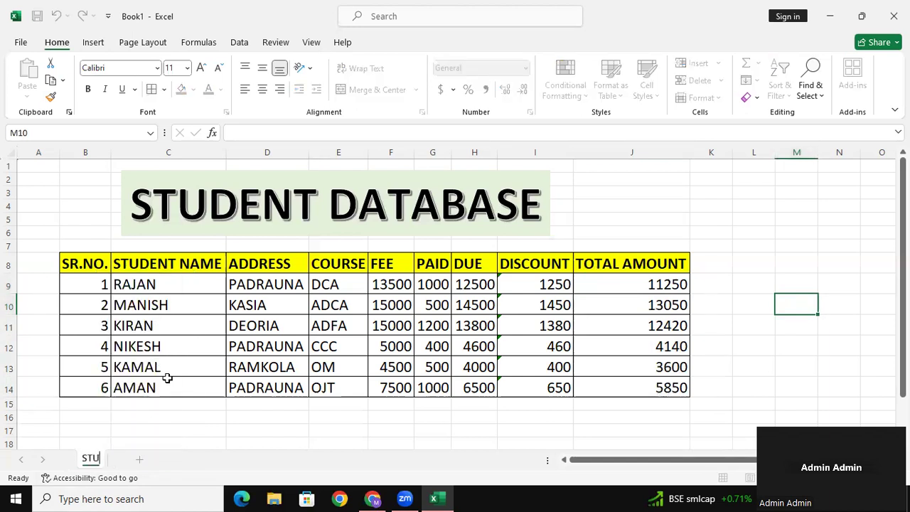
text(DENT DA)
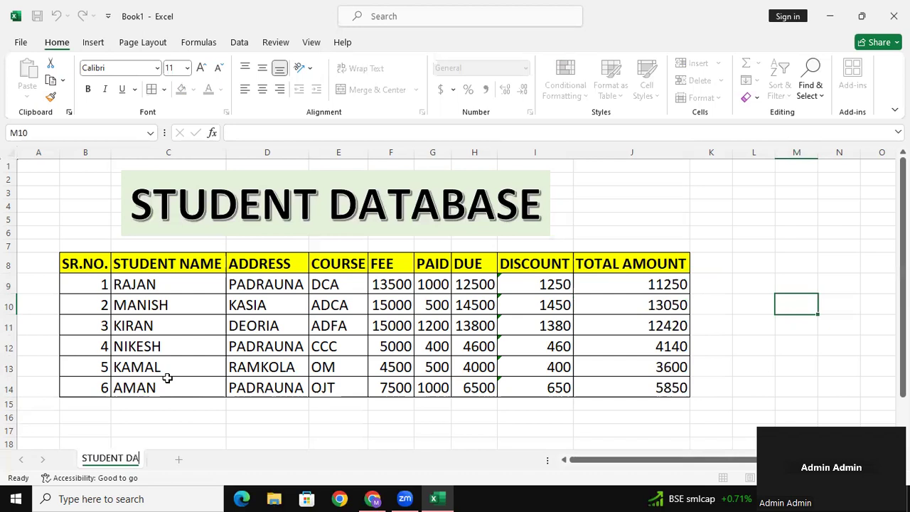
text(TABASE)
key(Return)
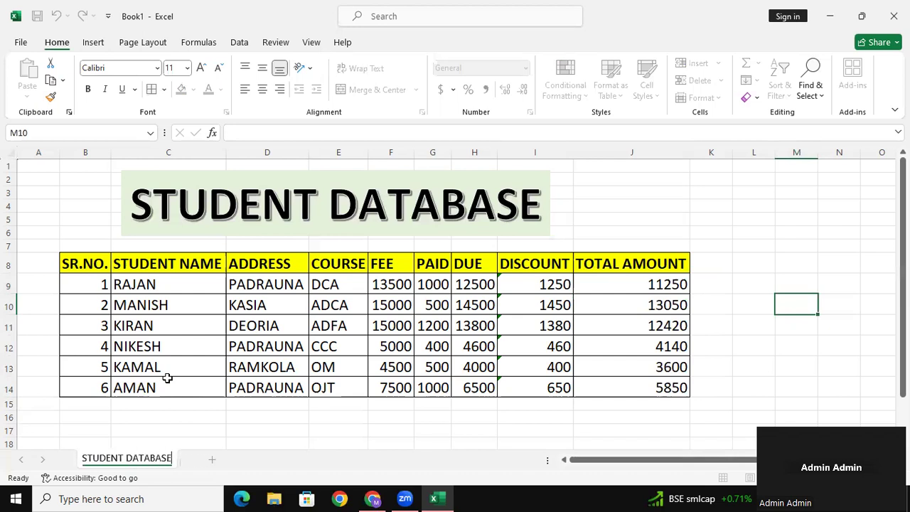
click(152, 410)
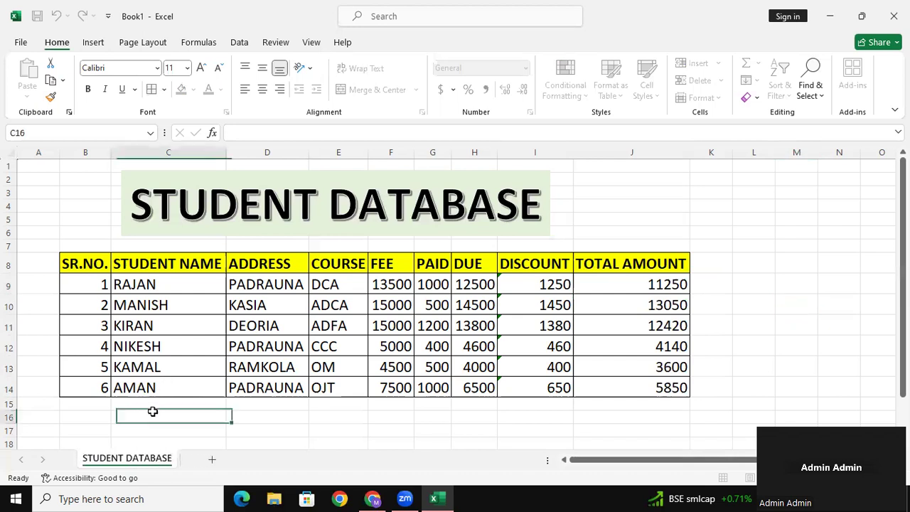
Step: Add a second worksheet and colour the STUDENT DATABASE sheet's tab orange
click(213, 461)
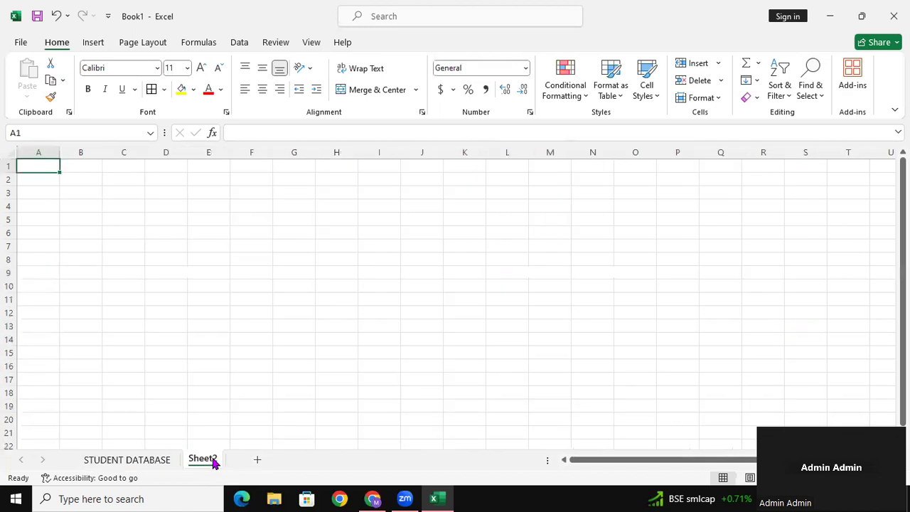
click(148, 462)
right_click(149, 463)
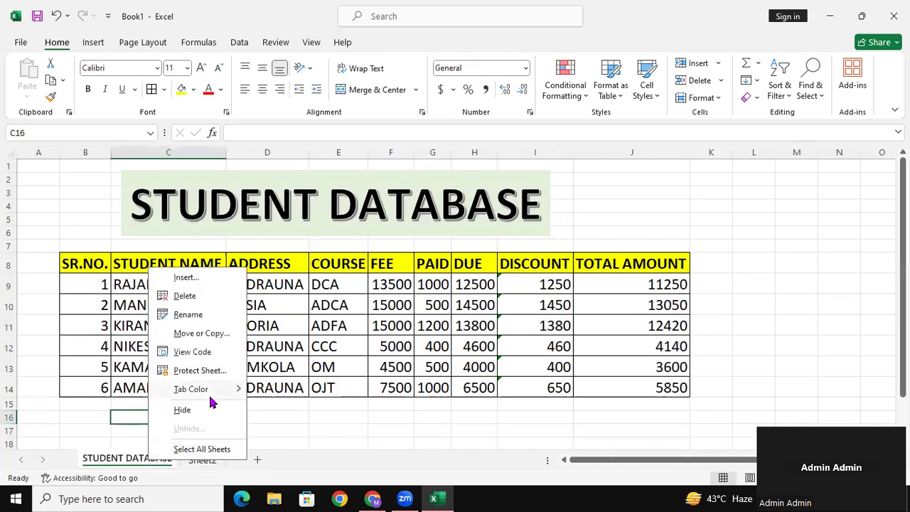
mouse_move(213, 389)
click(275, 429)
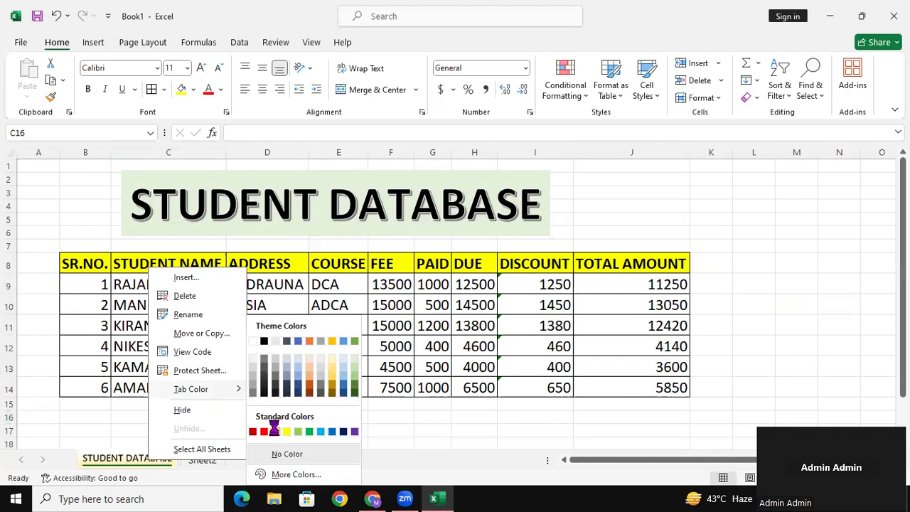
click(208, 460)
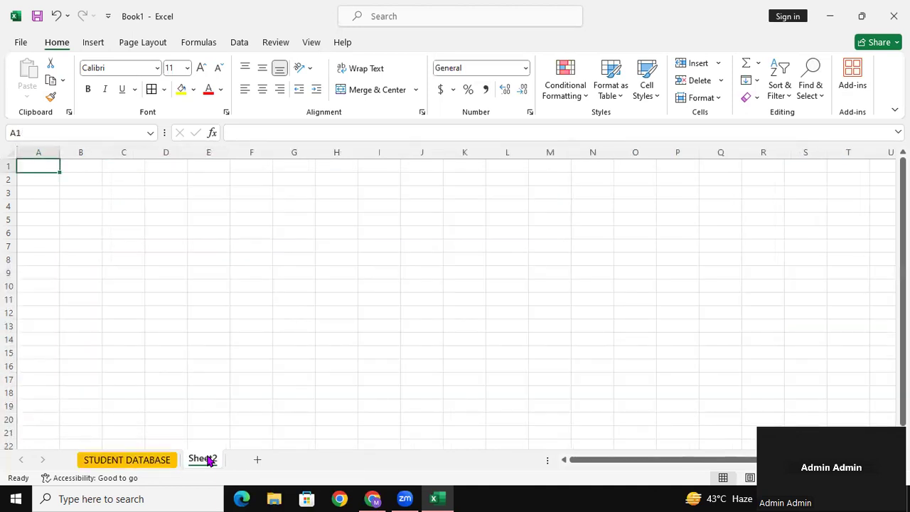
click(162, 461)
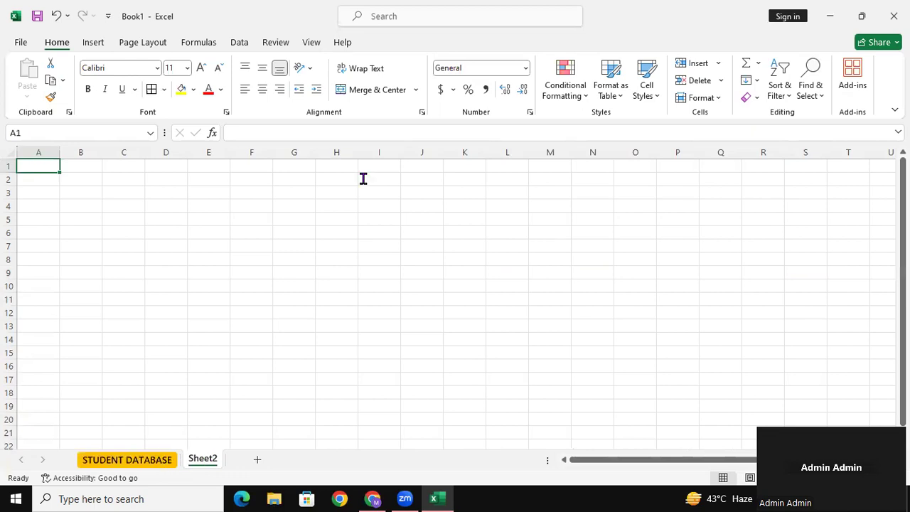
Step: On Sheet2, merge and center cells C2 to Q5 and enter the heading CONDITIONAL FORMATTING
click(203, 462)
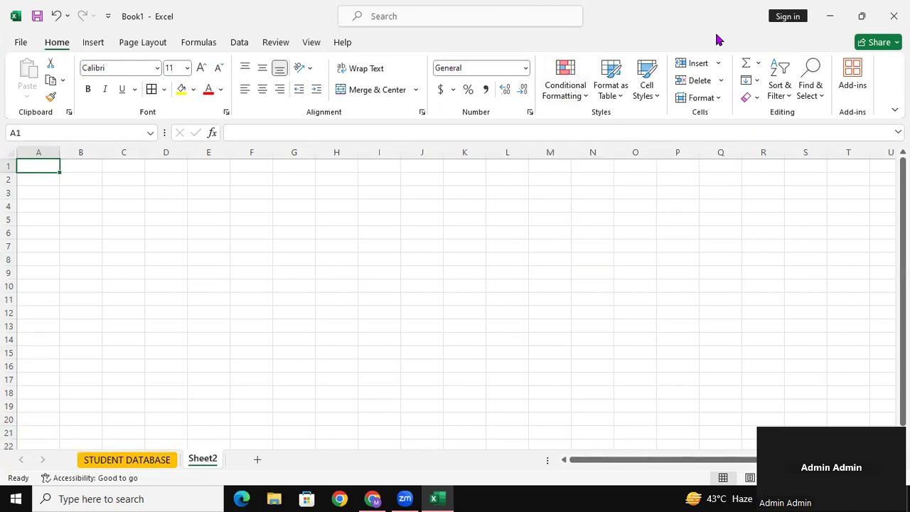
click(288, 282)
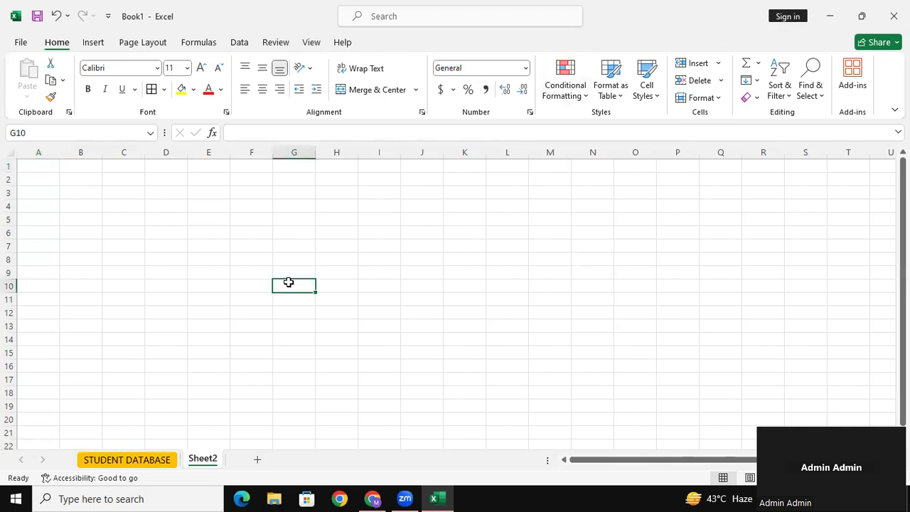
drag(126, 179, 713, 223)
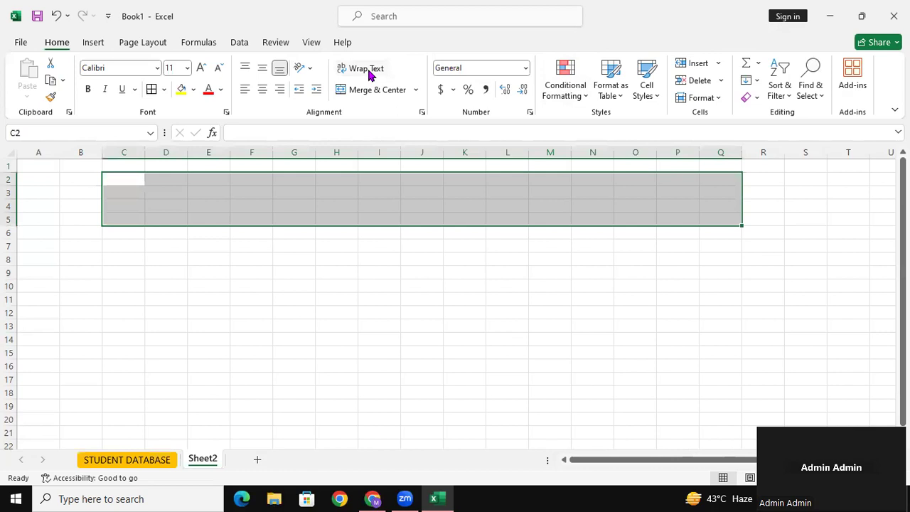
click(374, 96)
double_click(382, 193)
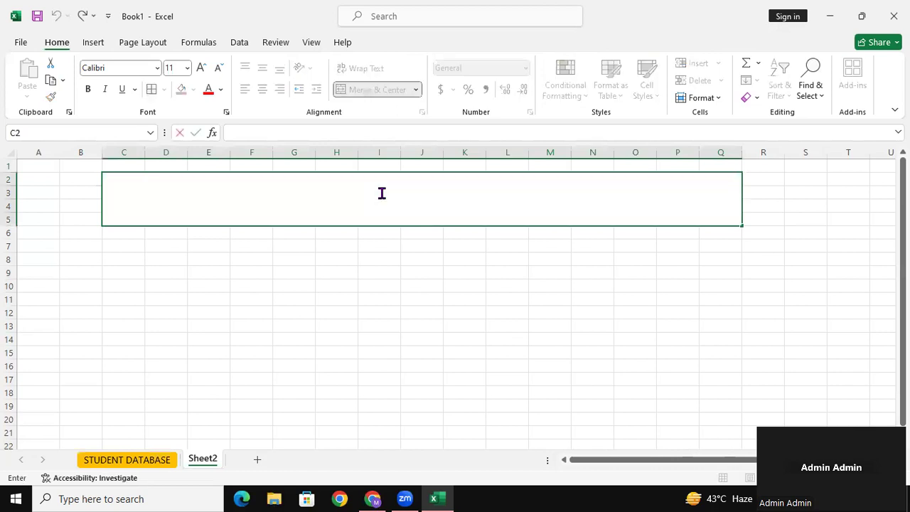
text(CONDITIONAL)
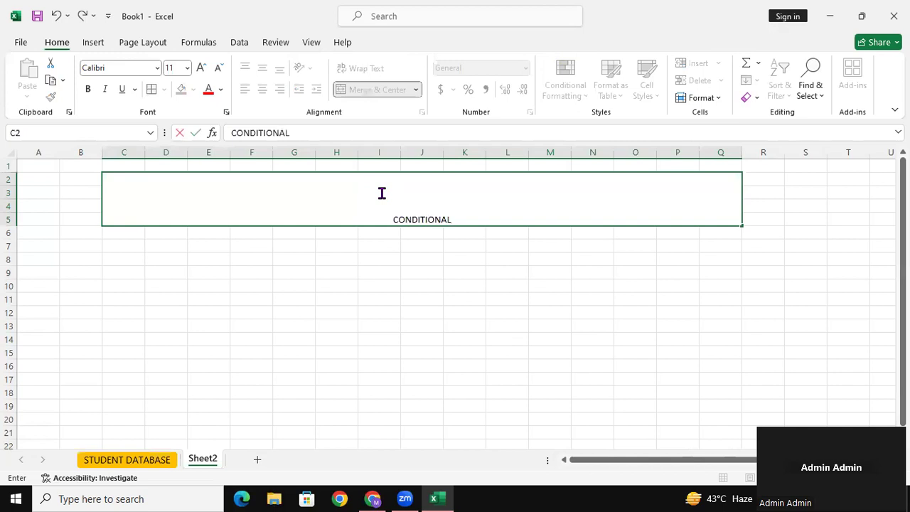
text( FORMA)
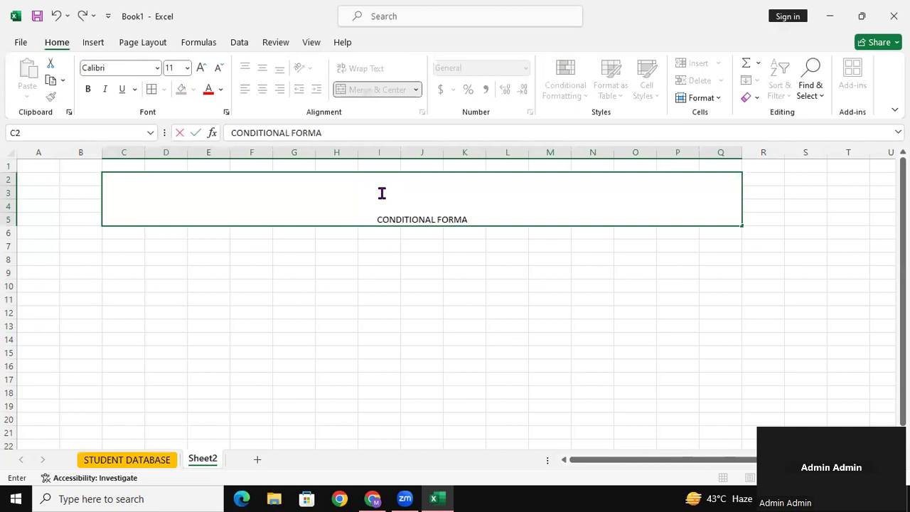
text(TTING)
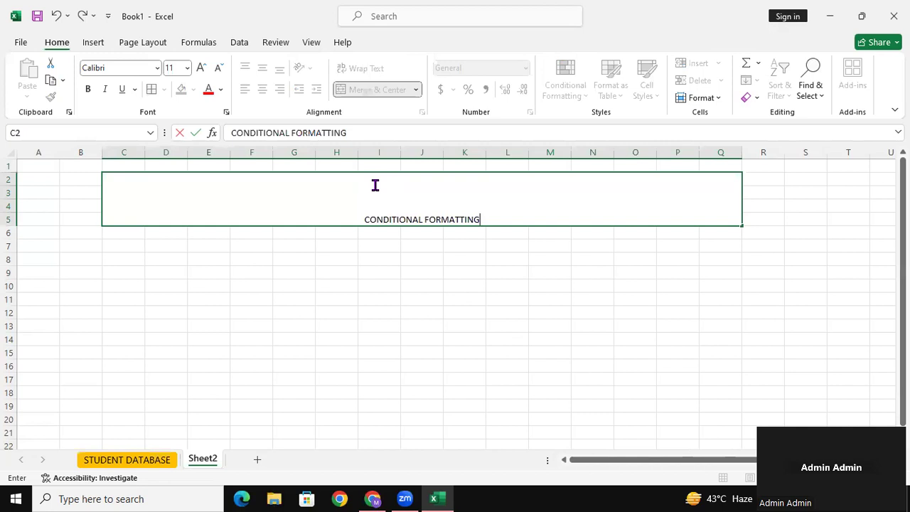
click(417, 373)
Step: Enlarge the CONDITIONAL FORMATTING heading to font size 48
click(430, 209)
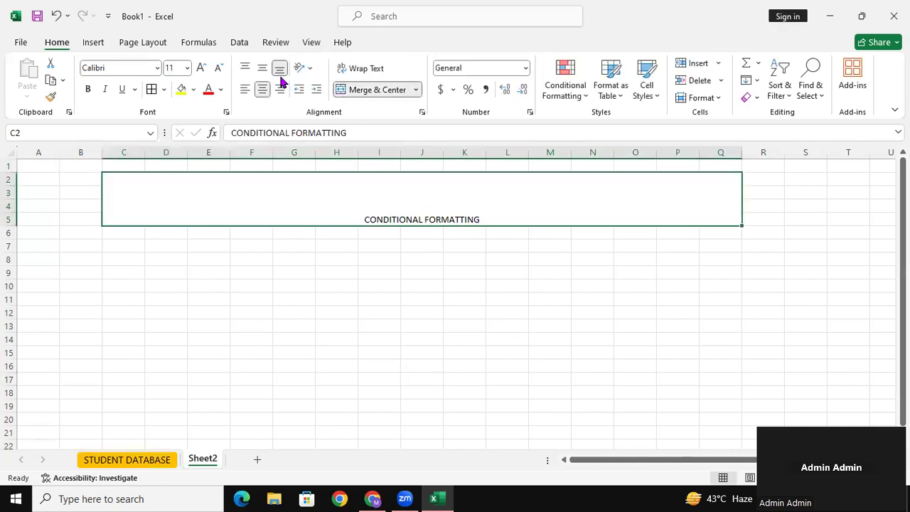
click(201, 68)
double_click(201, 68)
double_click(201, 68)
double_click(201, 69)
double_click(202, 68)
click(201, 68)
click(201, 68)
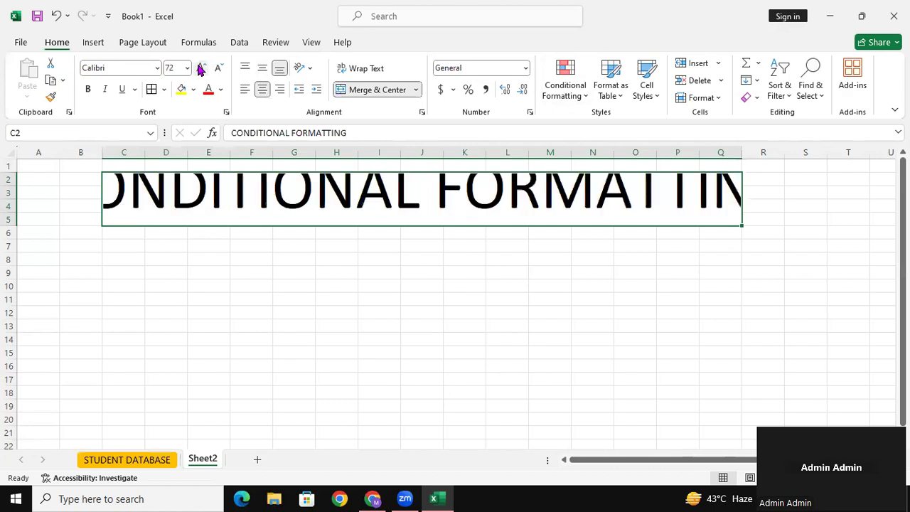
click(218, 68)
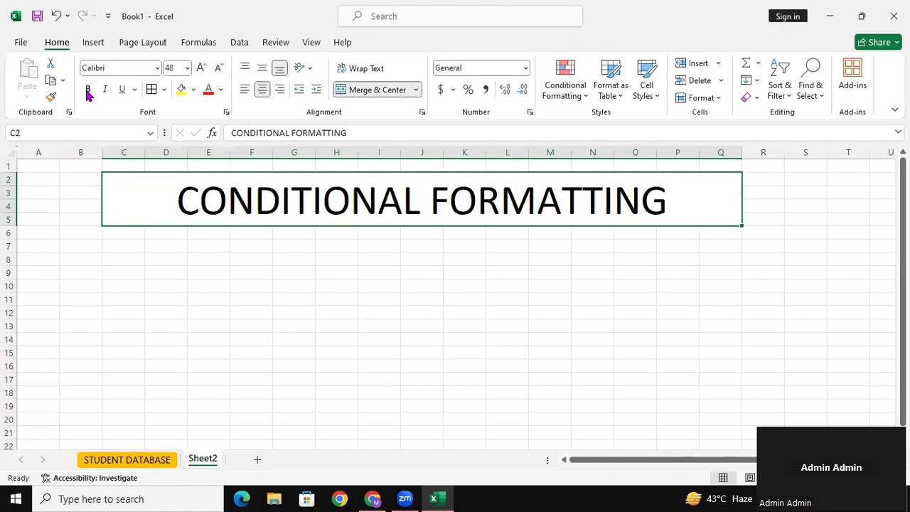
Step: Format the merged heading as bold with a yellow fill and thick outside borders
click(88, 93)
click(182, 93)
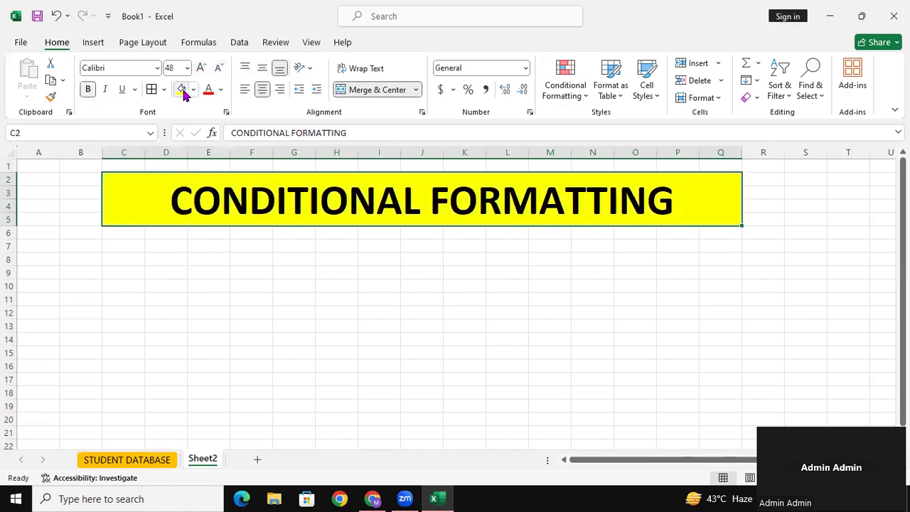
click(163, 89)
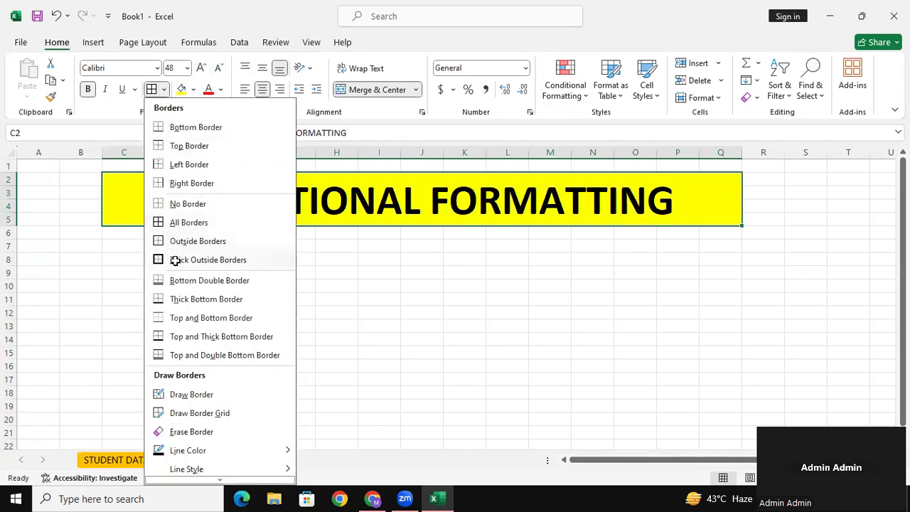
click(175, 260)
click(469, 351)
click(256, 291)
click(478, 278)
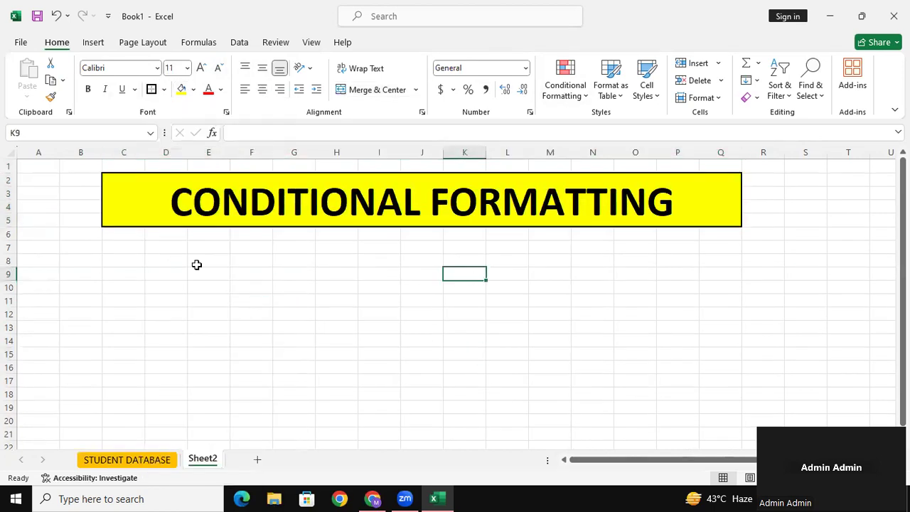
click(524, 323)
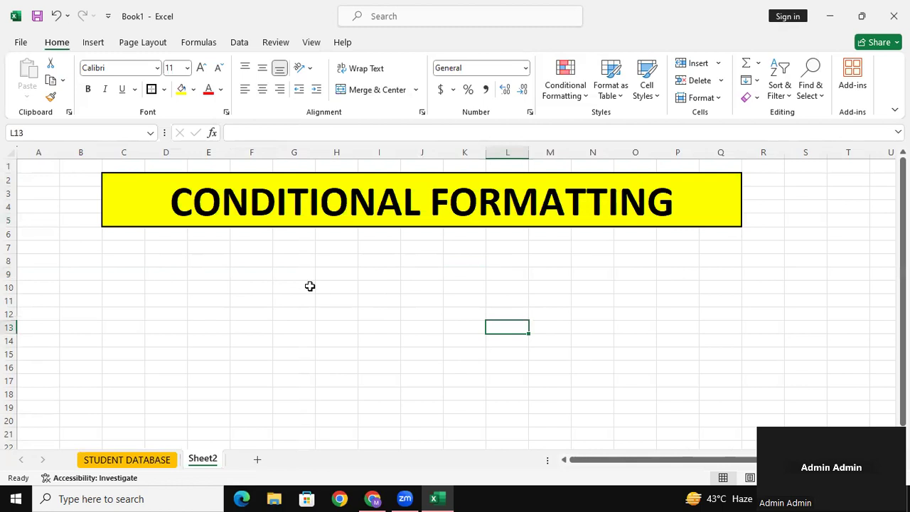
Step: Enter the random number formula =RANDBETWEEN(34,90) in cell D7
click(171, 250)
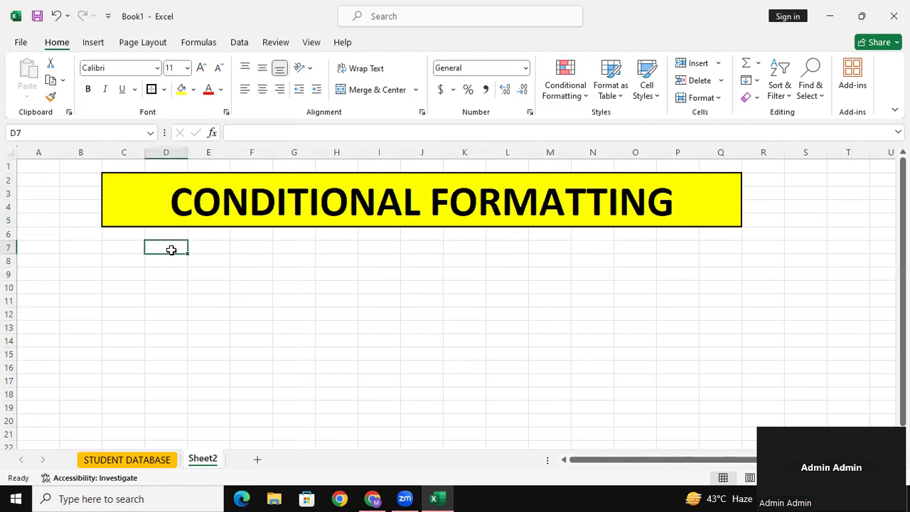
text(=)
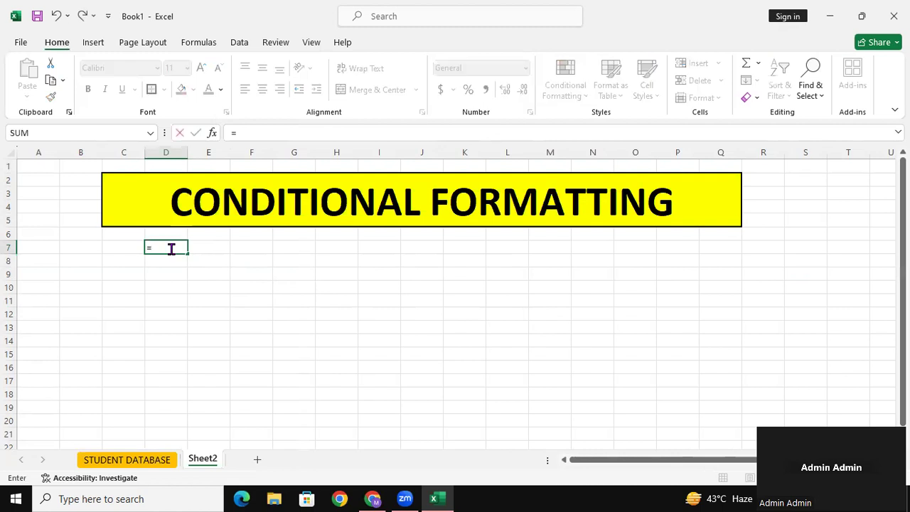
text(RANDB)
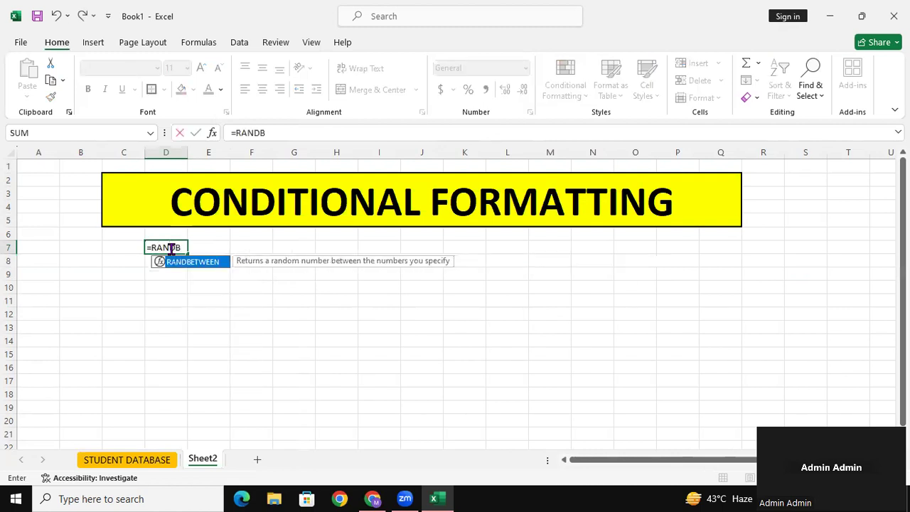
text(ET)
key(Tab)
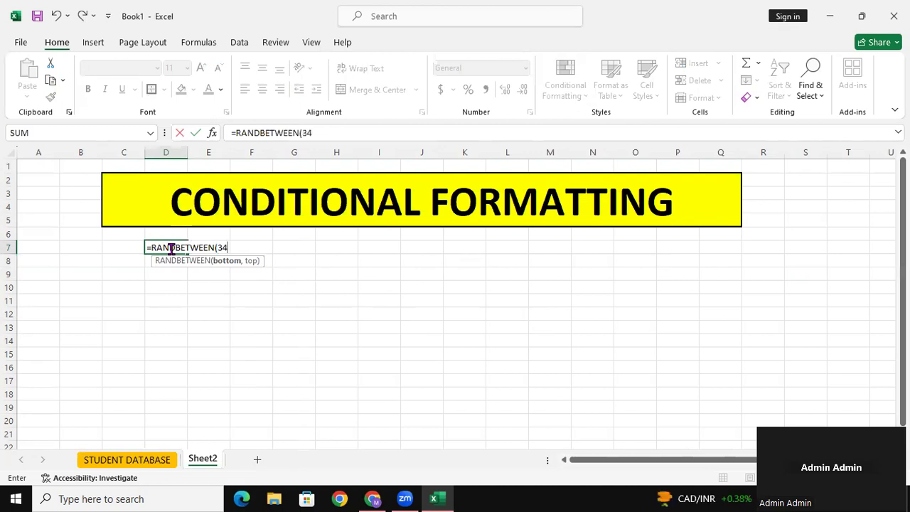
text(34,90))
key(Return)
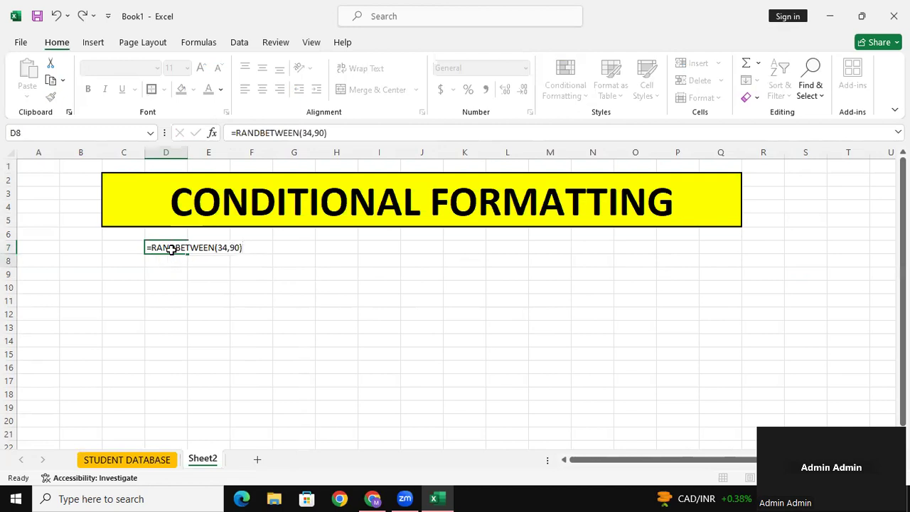
click(285, 308)
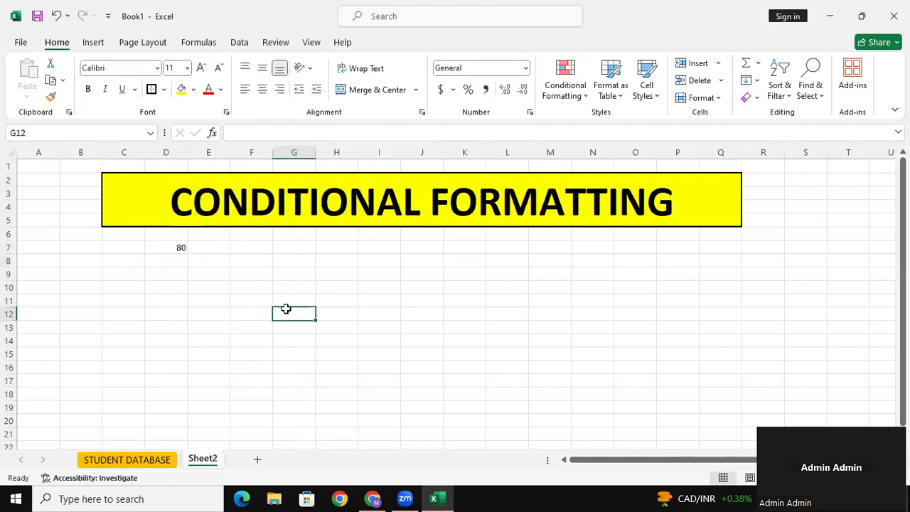
Step: Fill the random number formula from D7 across to column P and down to row 18
click(178, 248)
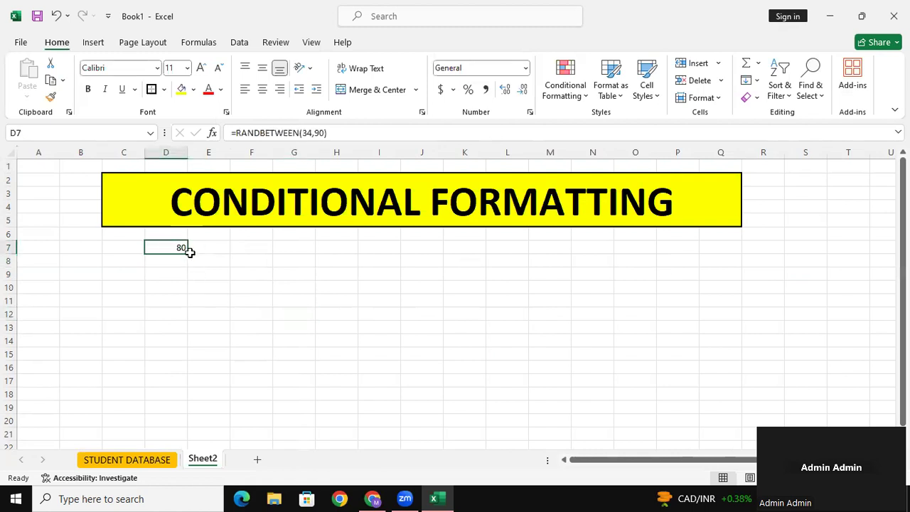
drag(188, 252, 697, 295)
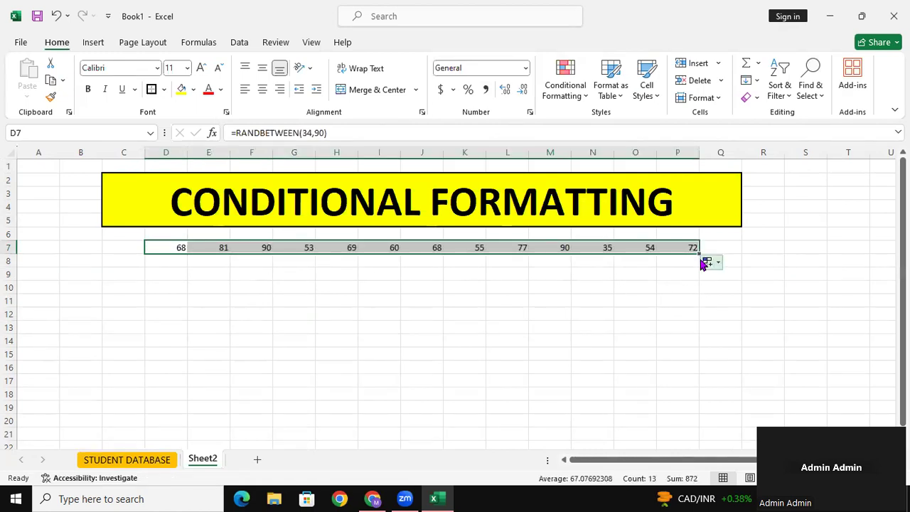
drag(697, 252, 701, 398)
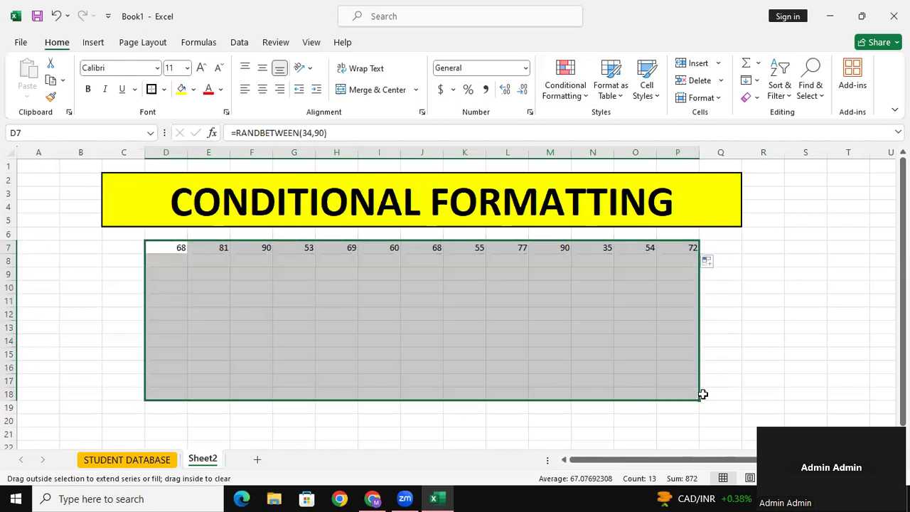
Step: Increase the font size of the random numbers in D7 to P18 to 16
click(201, 68)
click(201, 67)
click(201, 68)
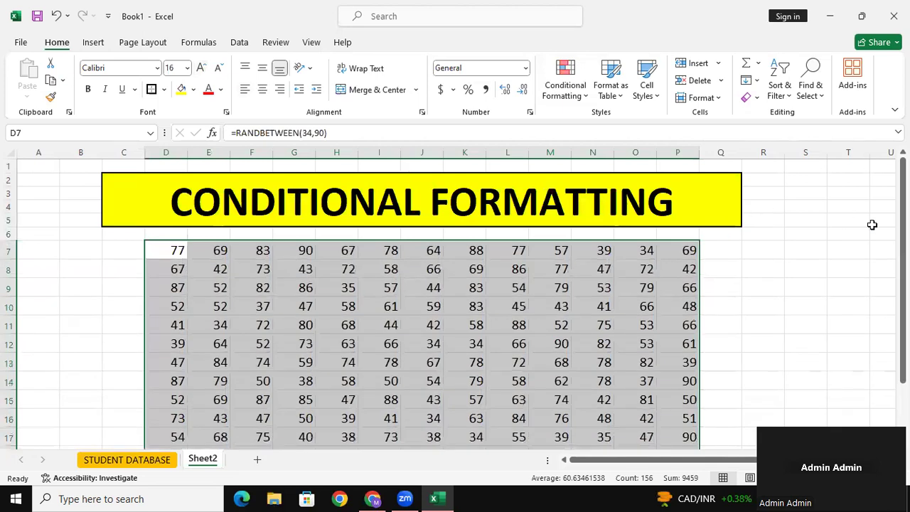
Step: Activate several empty cells beside the table to examine how the random numbers in D7 to P18 recalculate
drag(903, 239, 902, 253)
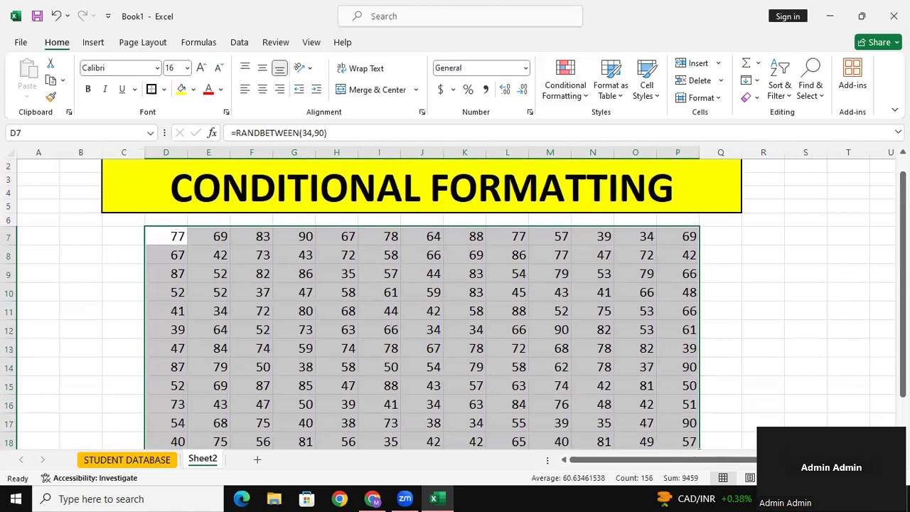
scroll(455, 306, down, 5)
drag(903, 408, 903, 316)
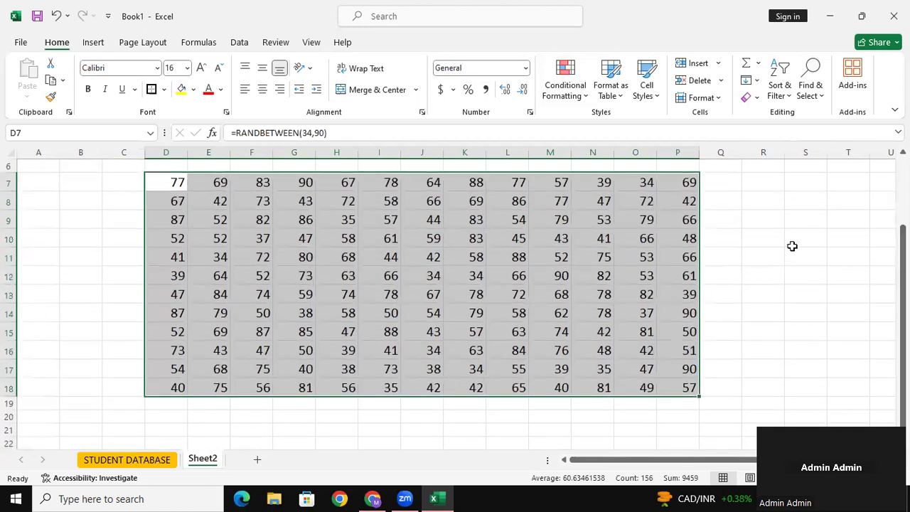
click(810, 201)
double_click(810, 201)
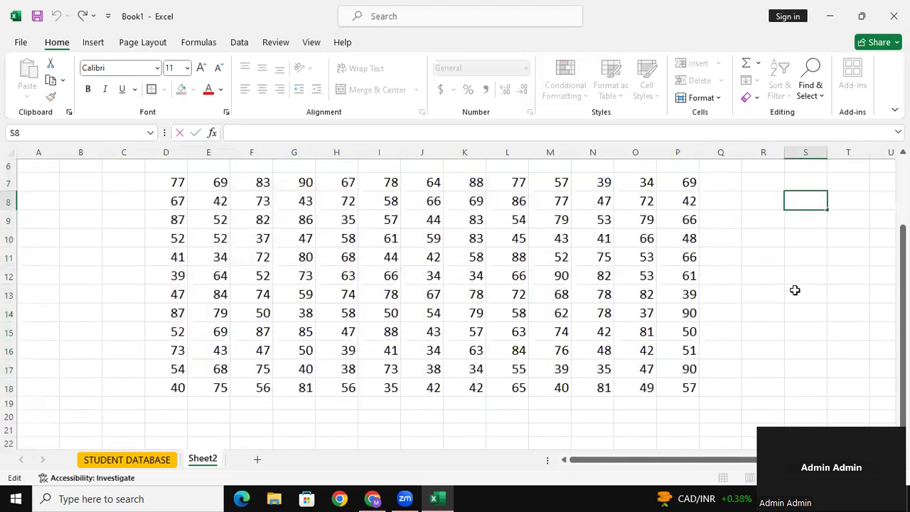
double_click(793, 288)
double_click(794, 223)
double_click(806, 310)
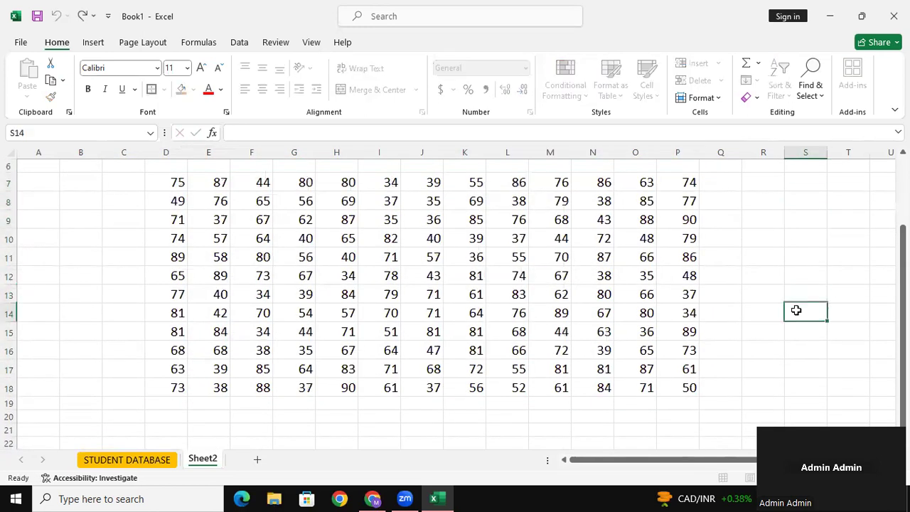
click(808, 258)
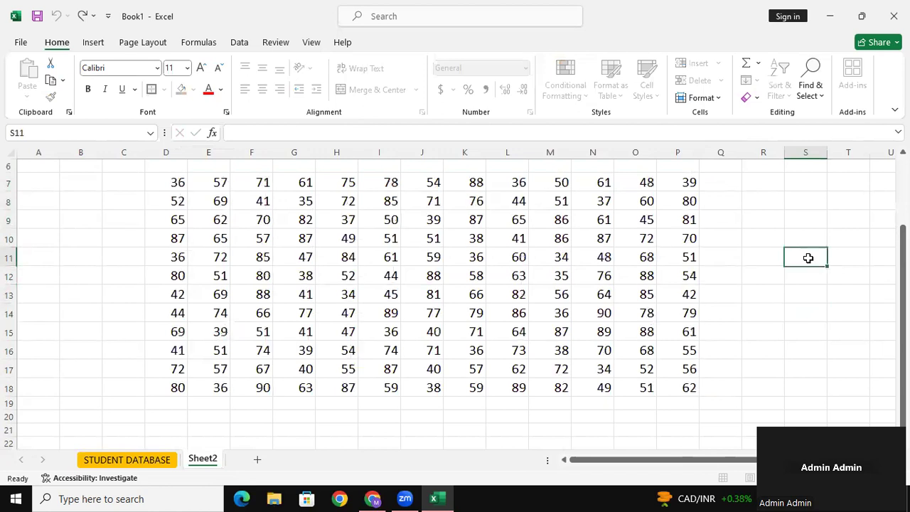
double_click(810, 349)
click(807, 288)
double_click(806, 288)
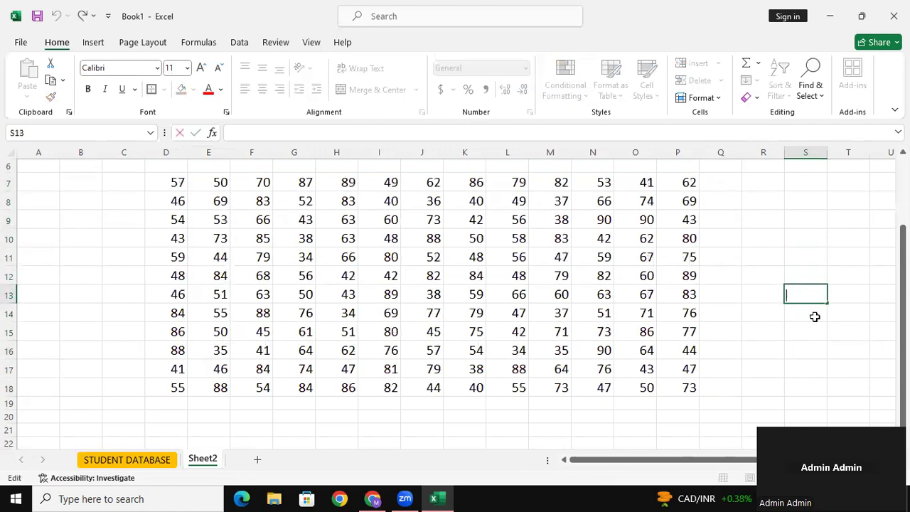
click(817, 366)
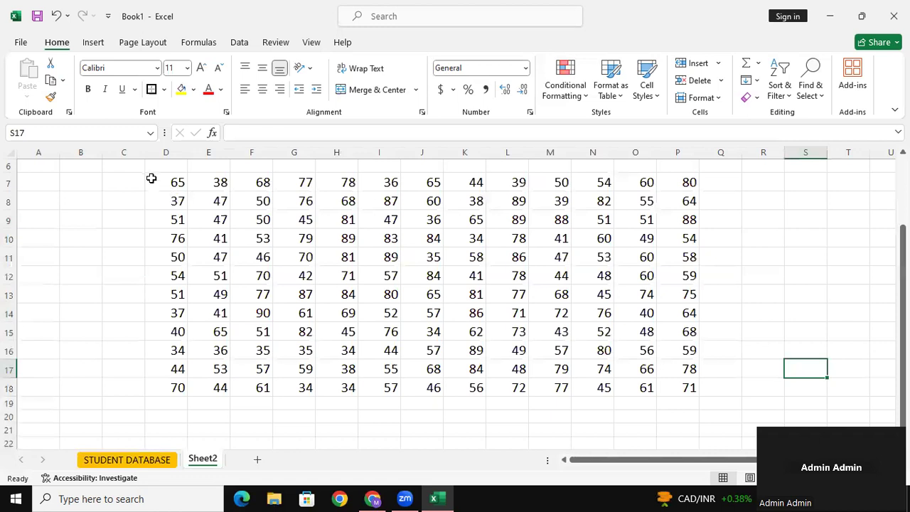
Step: Copy the random numbers in D7 to P18 and paste them over themselves as values only
drag(170, 179, 688, 388)
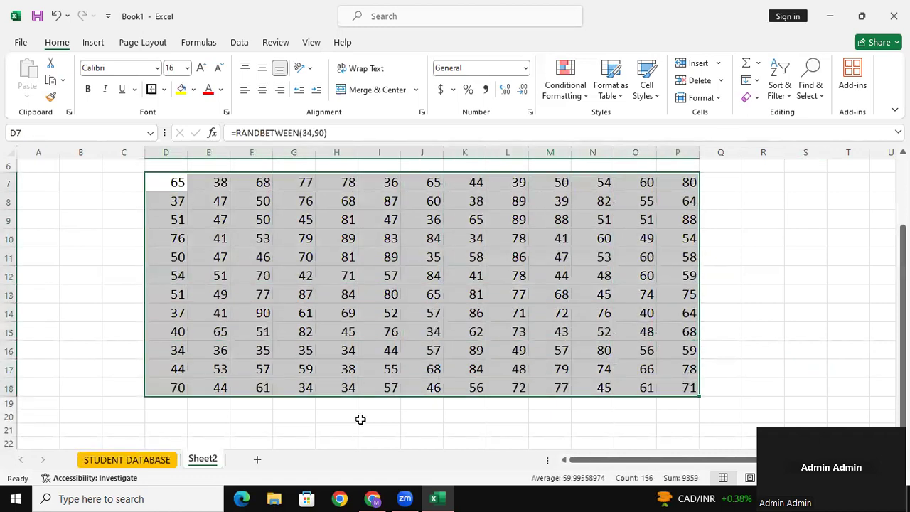
right_click(414, 216)
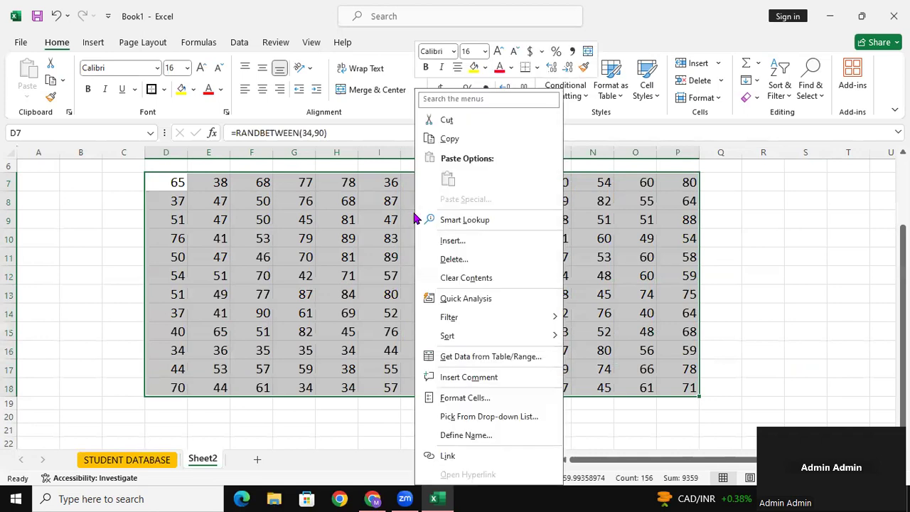
click(454, 138)
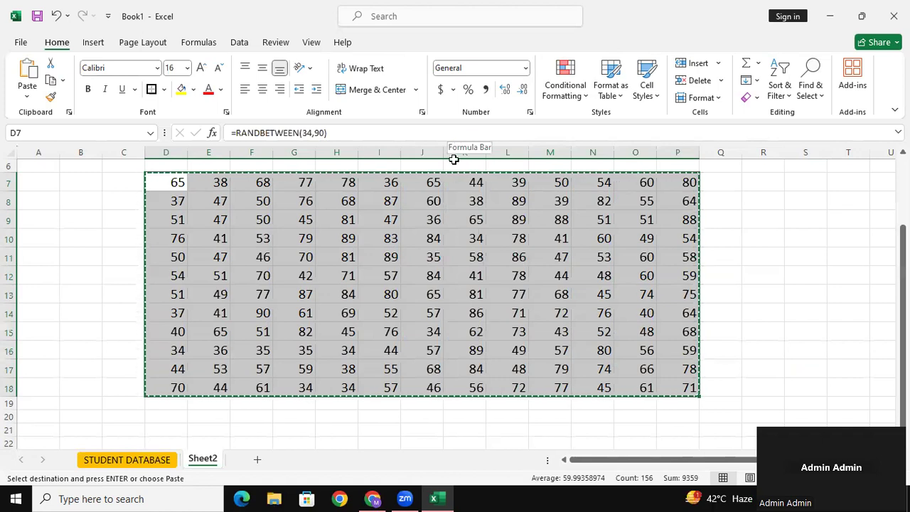
right_click(350, 221)
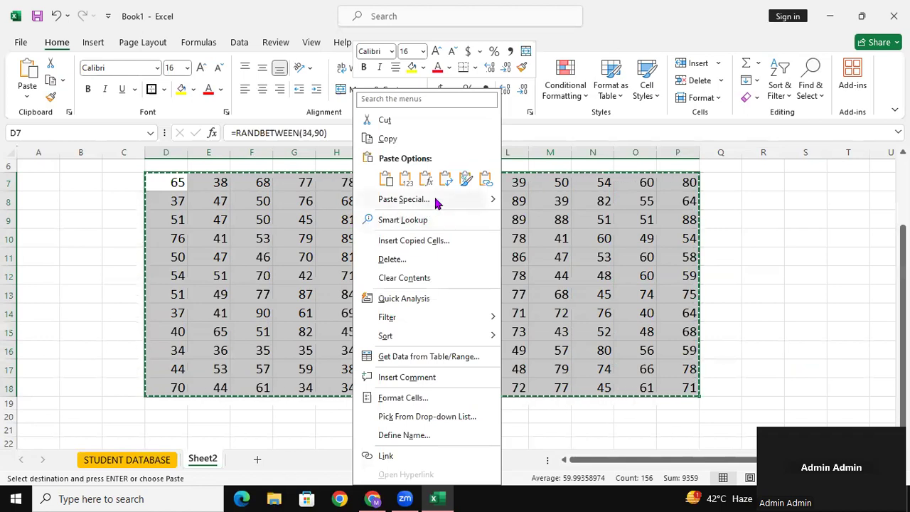
click(434, 202)
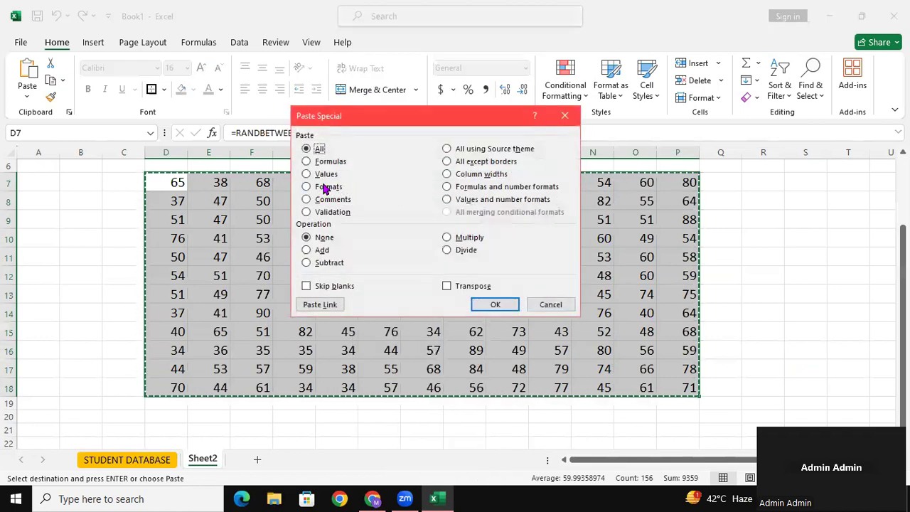
click(325, 174)
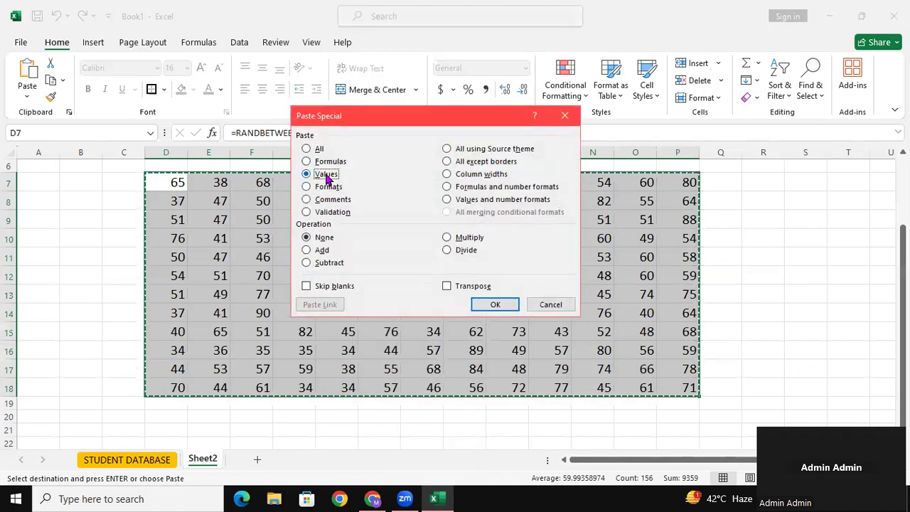
click(499, 303)
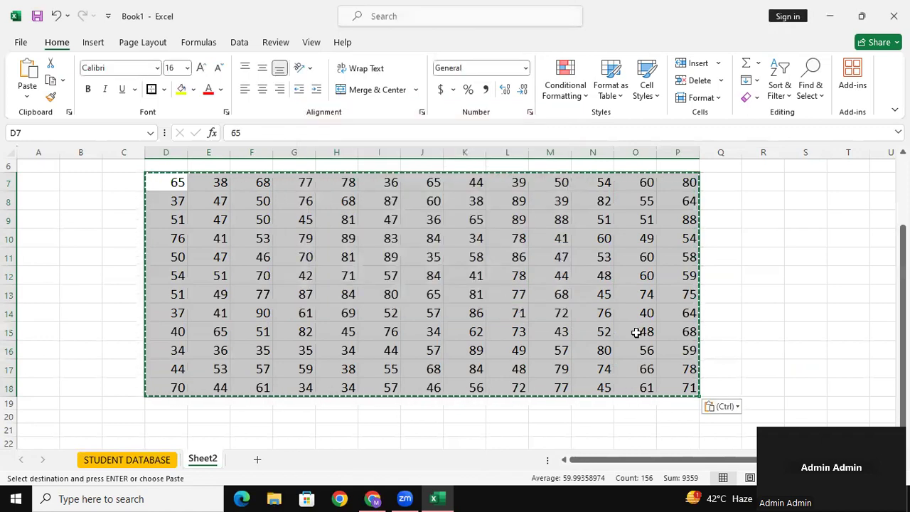
Step: Select various empty cells beside the table to check whether the pasted numbers still recalculate
click(788, 278)
click(779, 348)
click(798, 273)
click(810, 356)
click(822, 265)
click(806, 315)
click(806, 383)
Step: Apply all borders to the number table in D7 to P18
drag(176, 183, 685, 386)
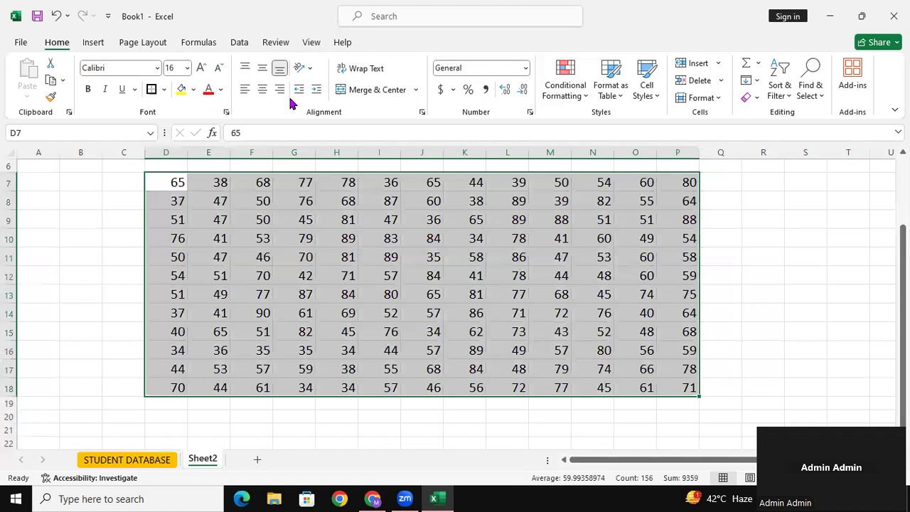
click(163, 89)
click(172, 225)
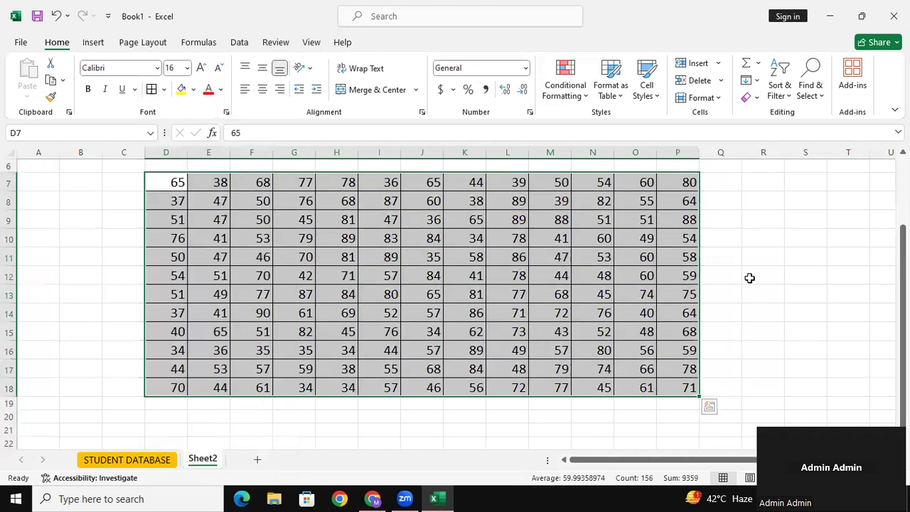
click(749, 277)
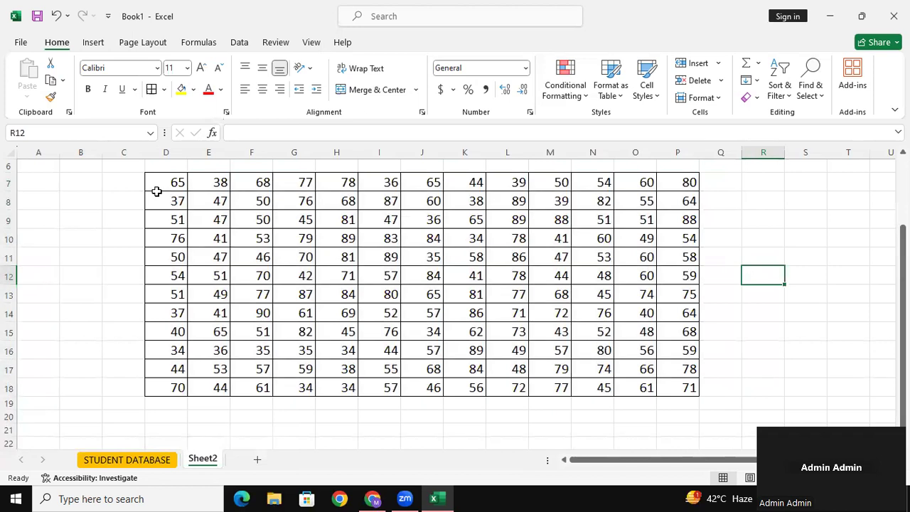
Step: Highlight the numbers greater than 88 in D7 to P18 with light red fill and dark red text
drag(179, 179, 687, 392)
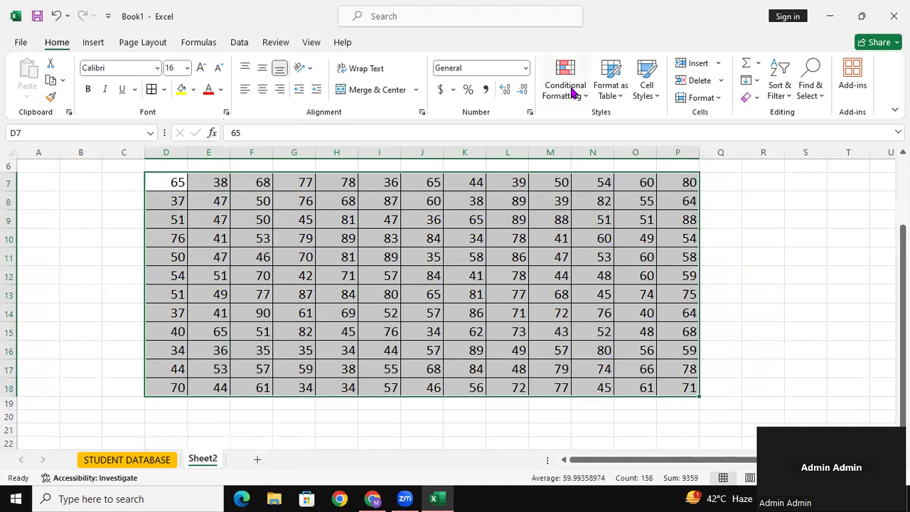
click(572, 93)
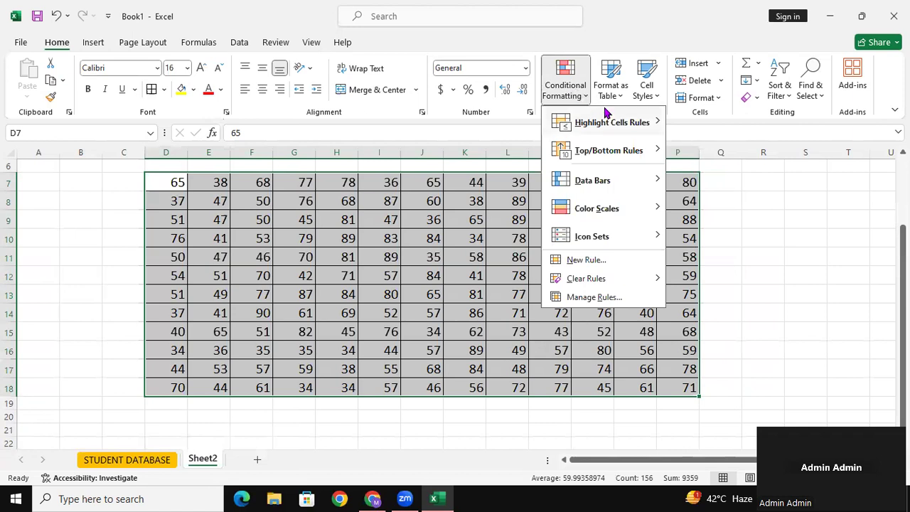
mouse_move(606, 118)
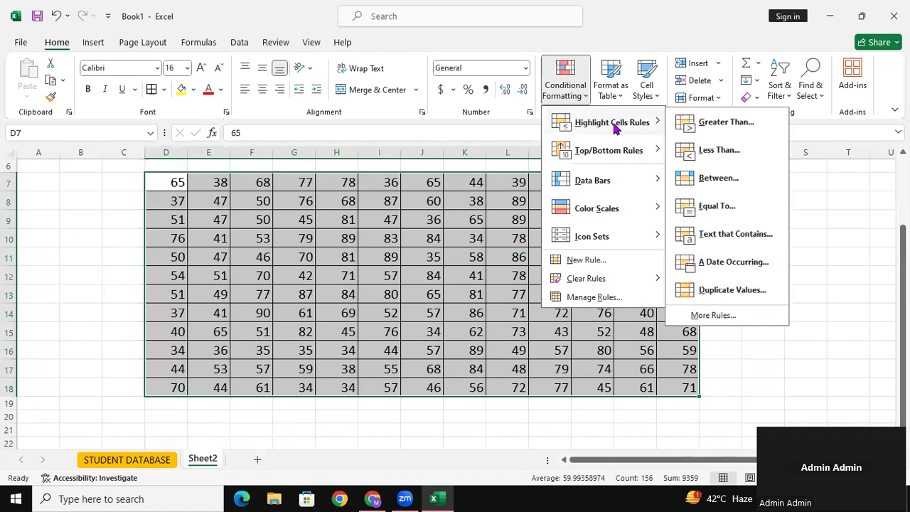
click(725, 122)
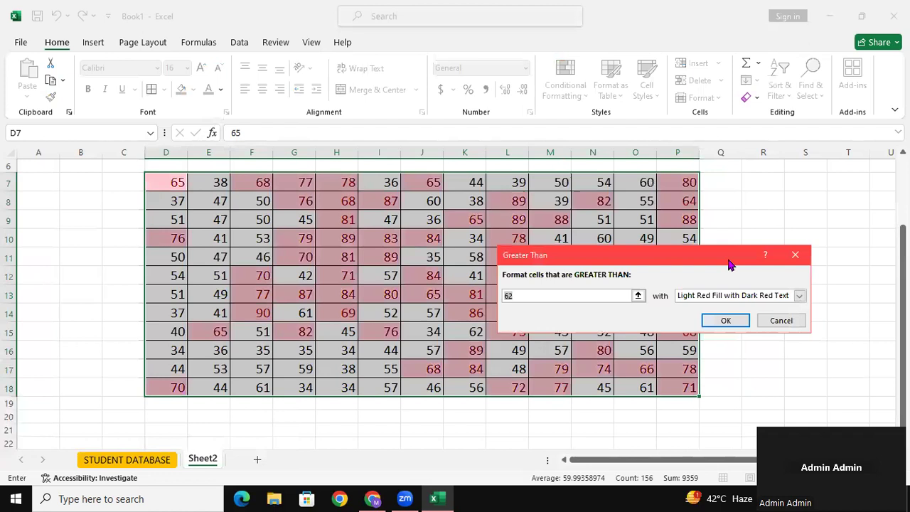
drag(727, 262, 544, 62)
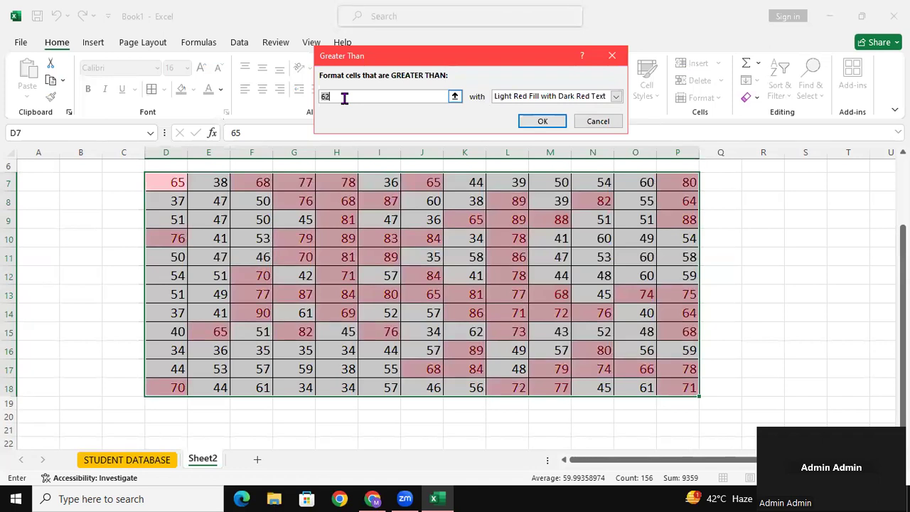
text(88)
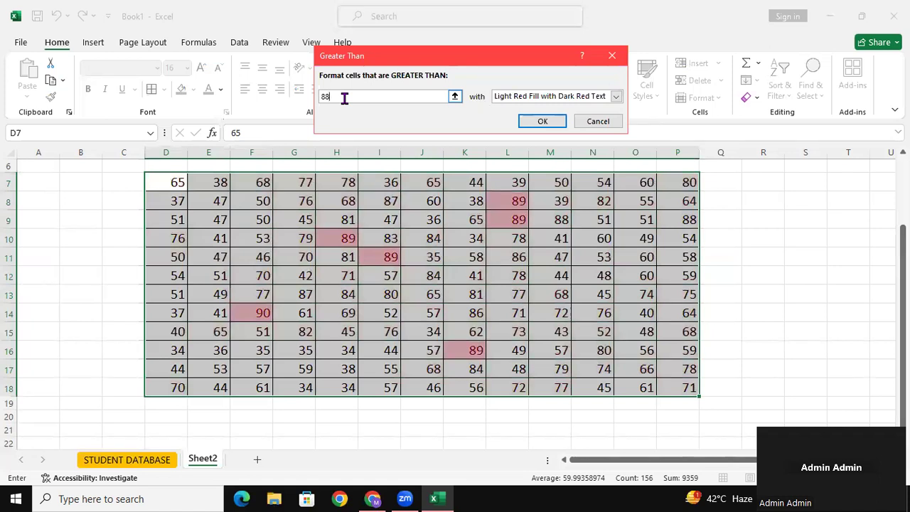
click(554, 122)
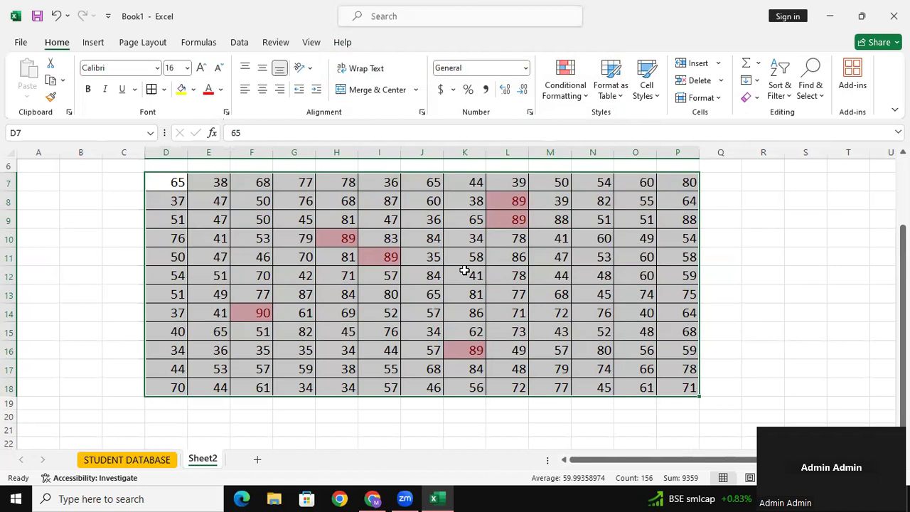
Step: Clear the conditional formatting rules from the selected cells D7 to P18
drag(173, 179, 670, 385)
click(583, 102)
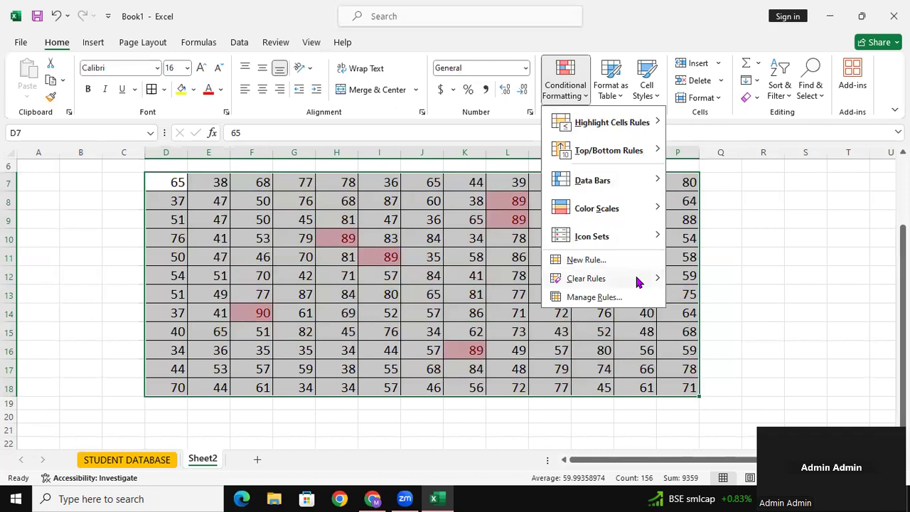
mouse_move(635, 280)
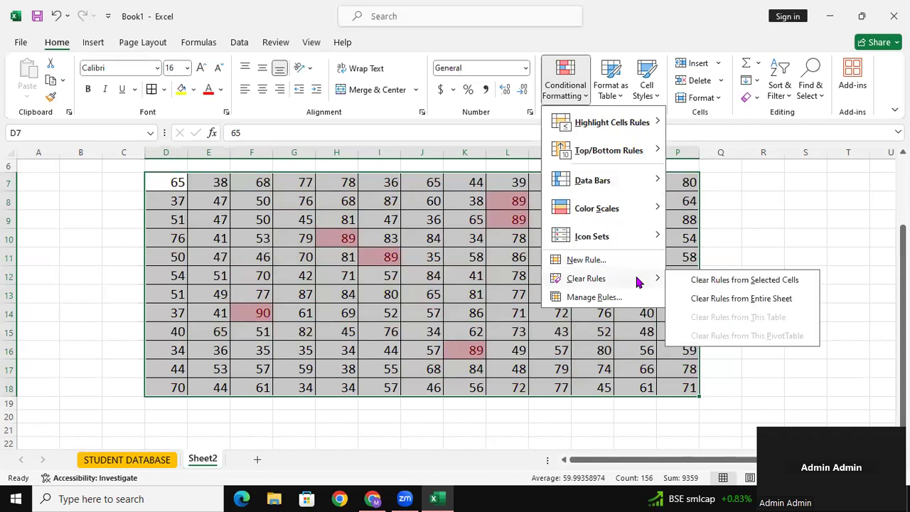
click(743, 281)
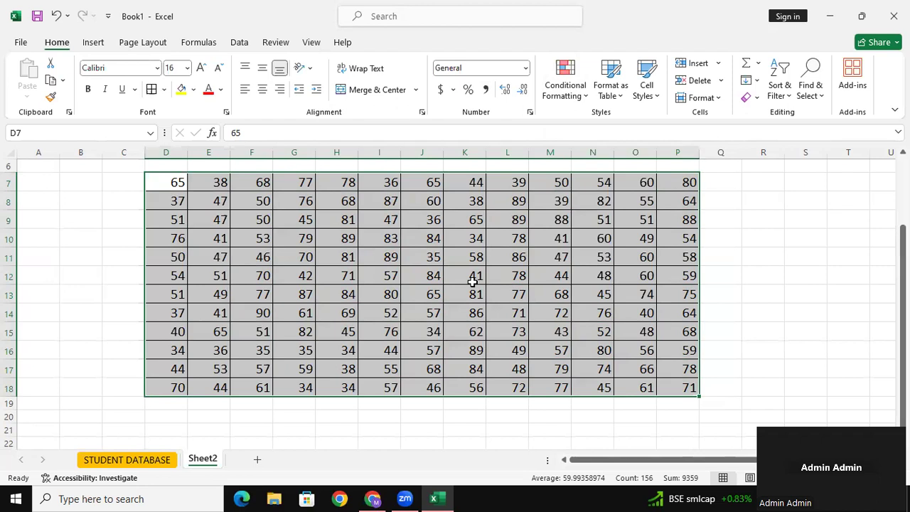
Step: Preview a Greater Than rule with the value 50 on D7 to P18, and discard it
click(569, 87)
mouse_move(617, 124)
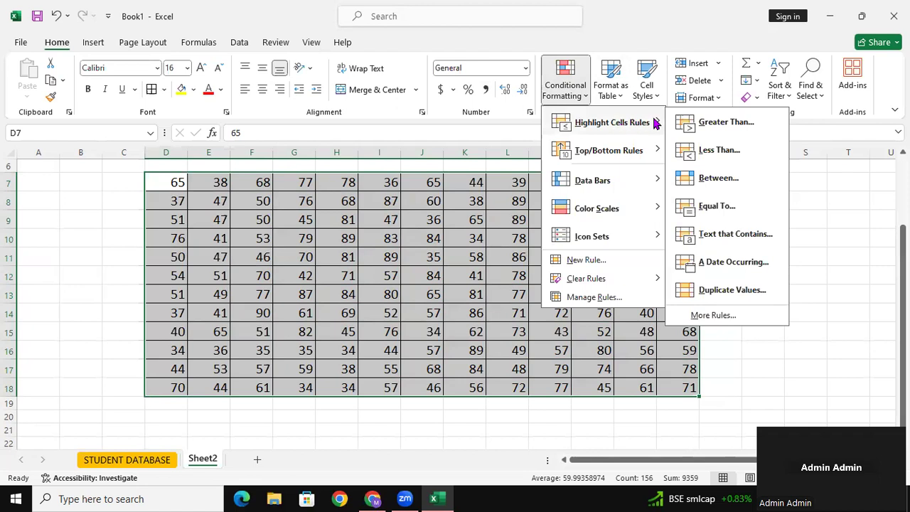
click(732, 123)
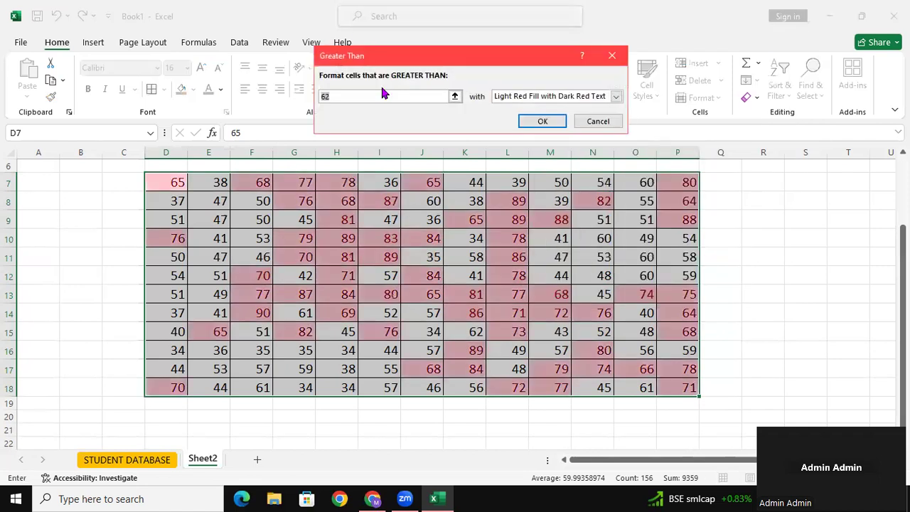
text(50)
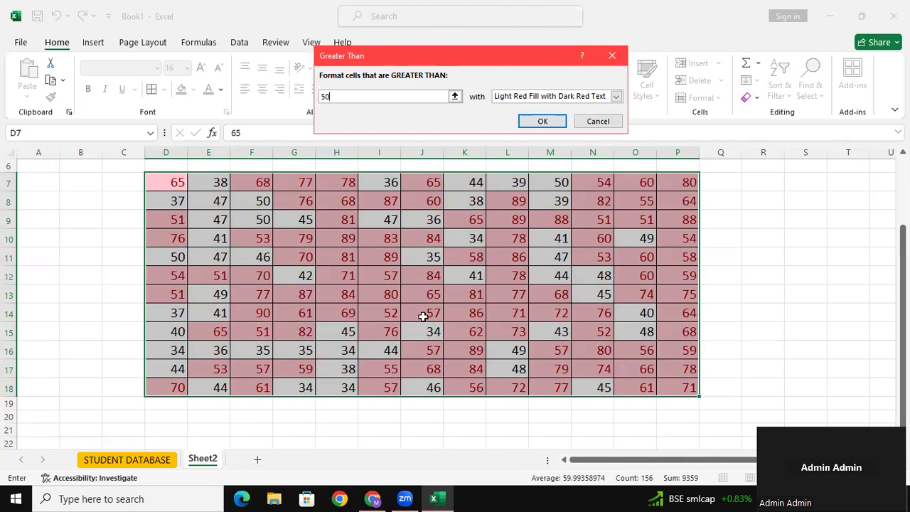
click(611, 129)
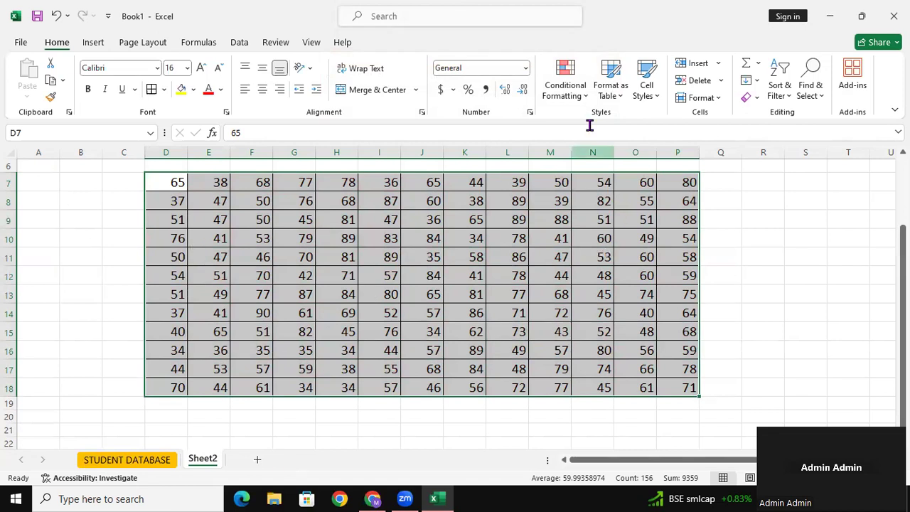
Step: Highlight the numbers less than 40 in D7 to P18 with light red fill and dark red text
click(561, 89)
mouse_move(597, 120)
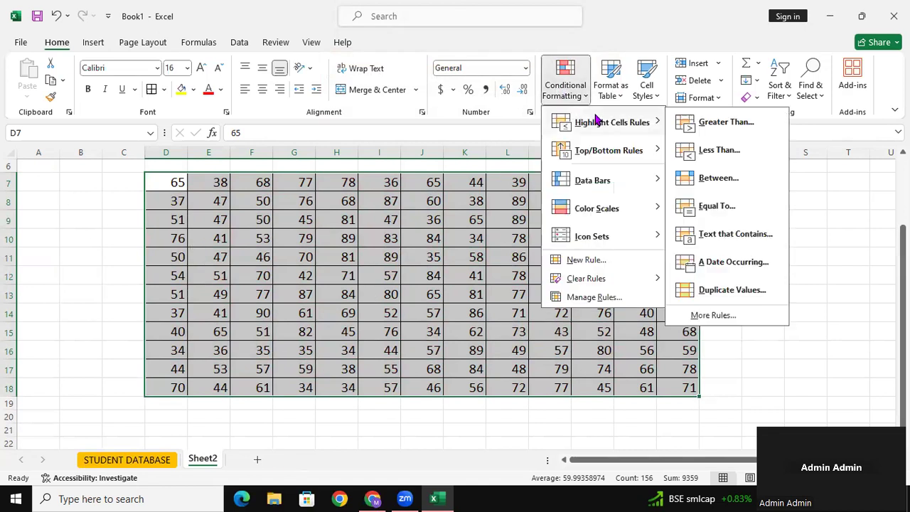
click(720, 150)
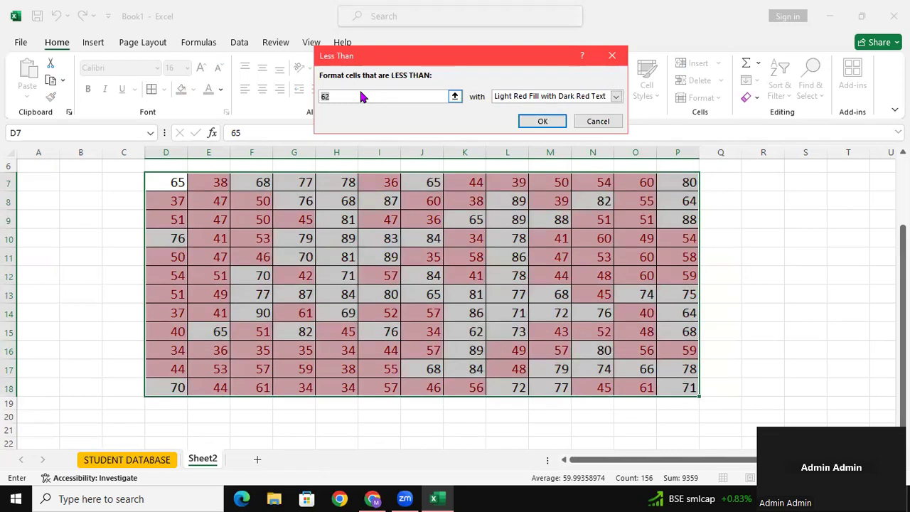
text(34)
key(BackSpace)
key(BackSpace)
text(4)
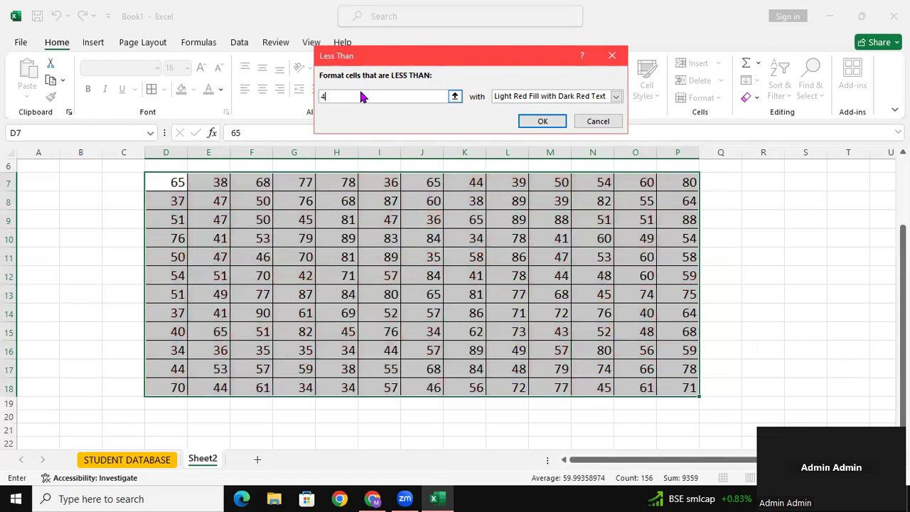
text(0)
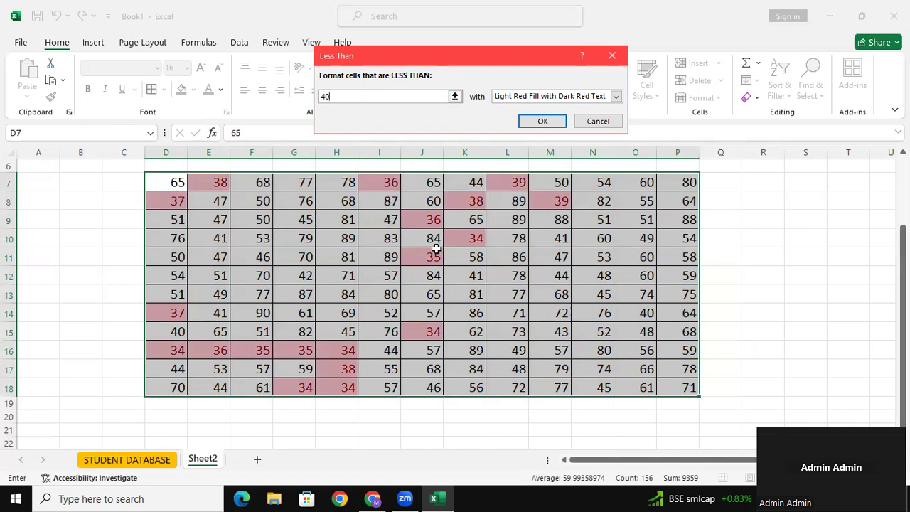
click(564, 122)
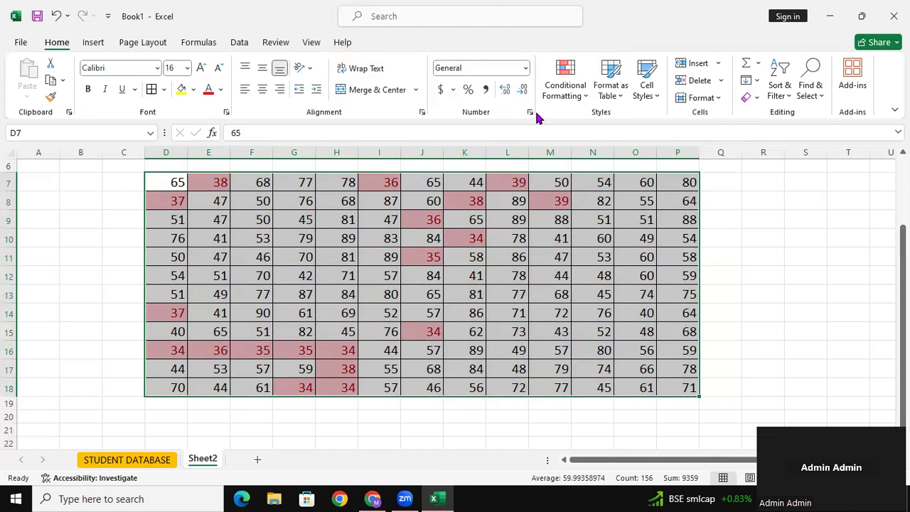
Step: Clear the Less Than highlighting rule from the selected cells D7 to P18
click(562, 90)
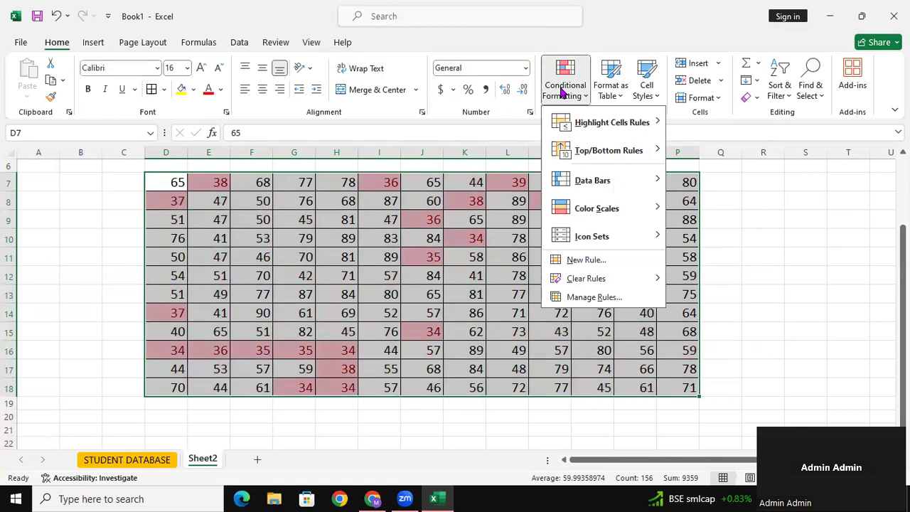
mouse_move(609, 282)
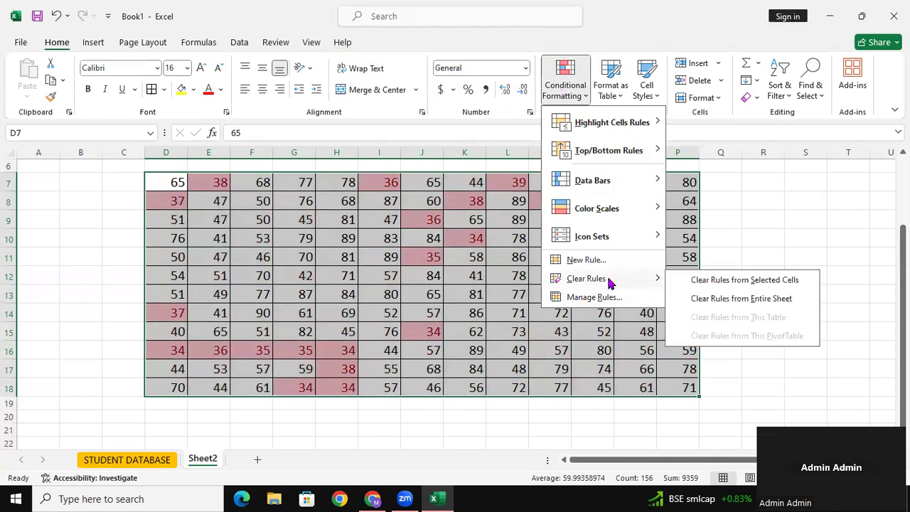
click(713, 279)
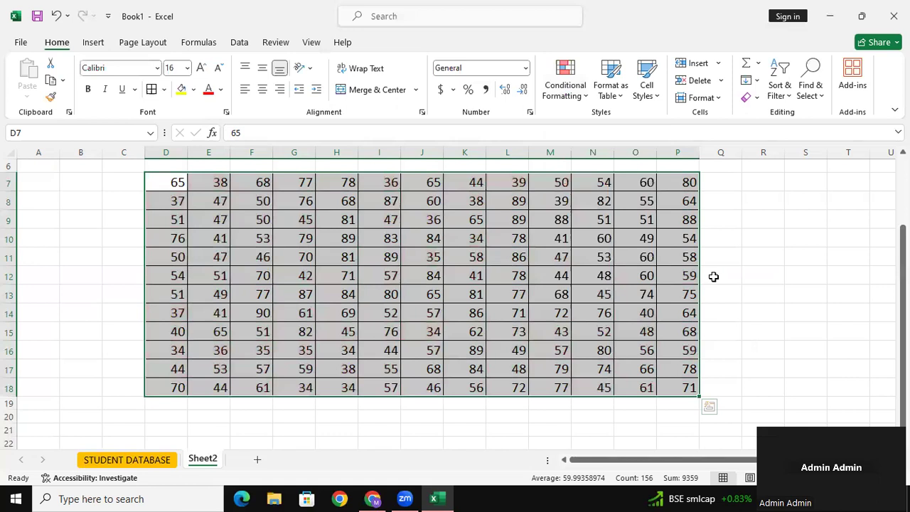
Step: Preview a Between rule with the values 90 and 85 on D7 to P18, and discard it
click(570, 93)
mouse_move(633, 126)
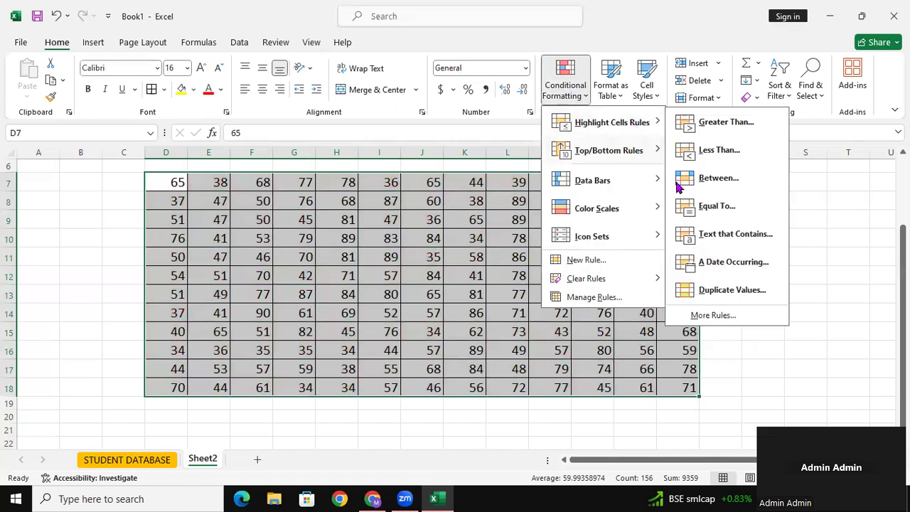
click(737, 179)
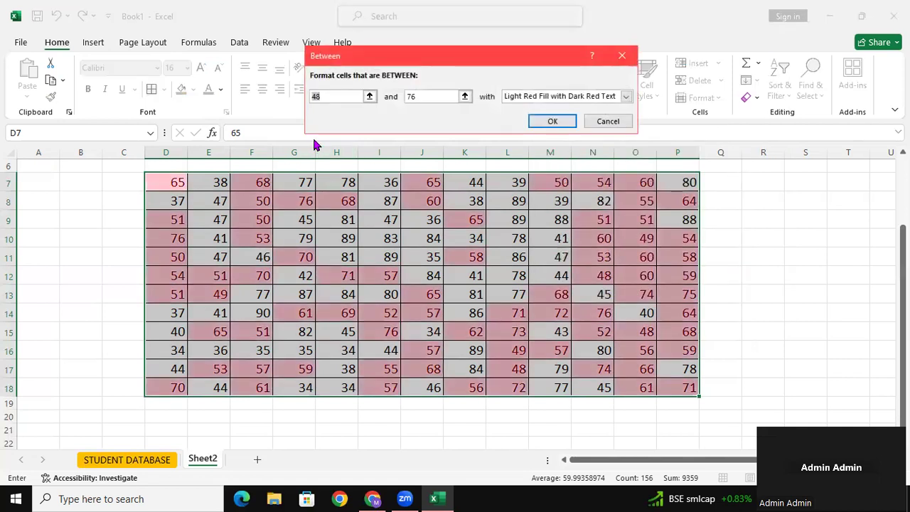
text(90)
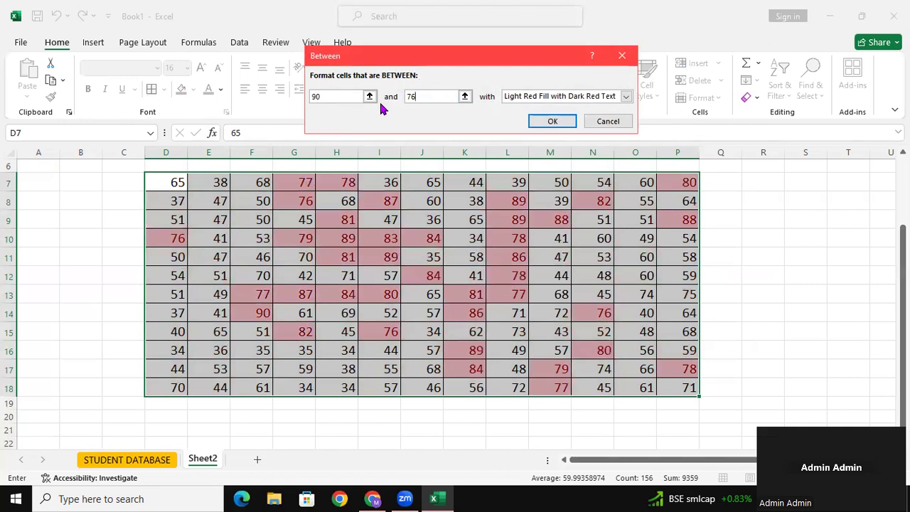
drag(419, 98, 388, 98)
text(85)
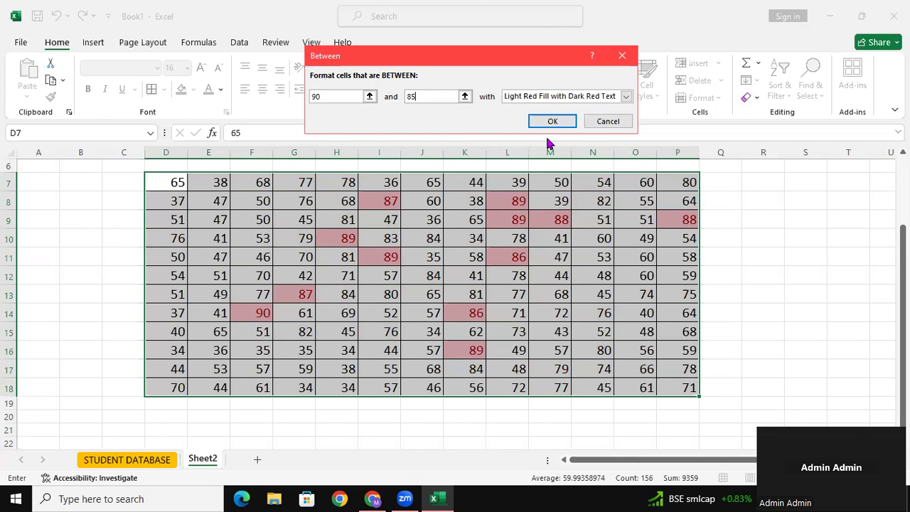
click(603, 126)
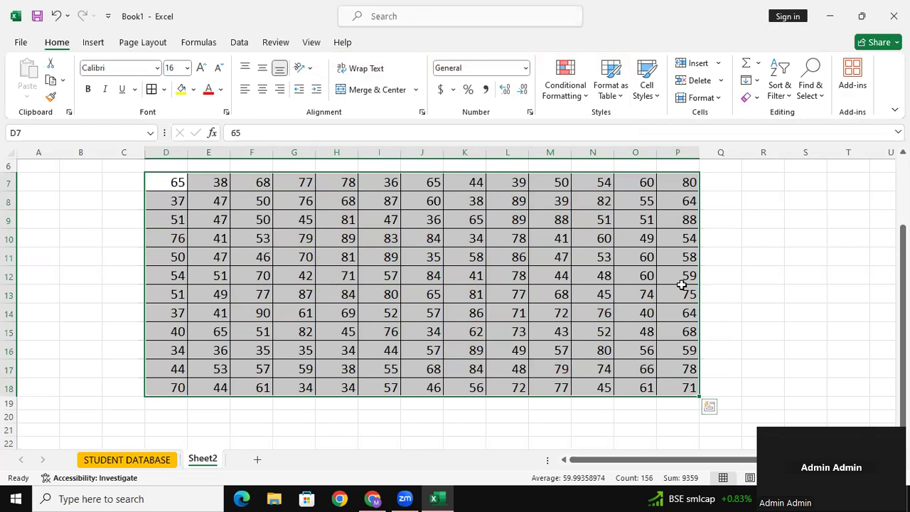
Step: Preview an Equal To highlight rule with the value 77 on D7 to P18
click(561, 82)
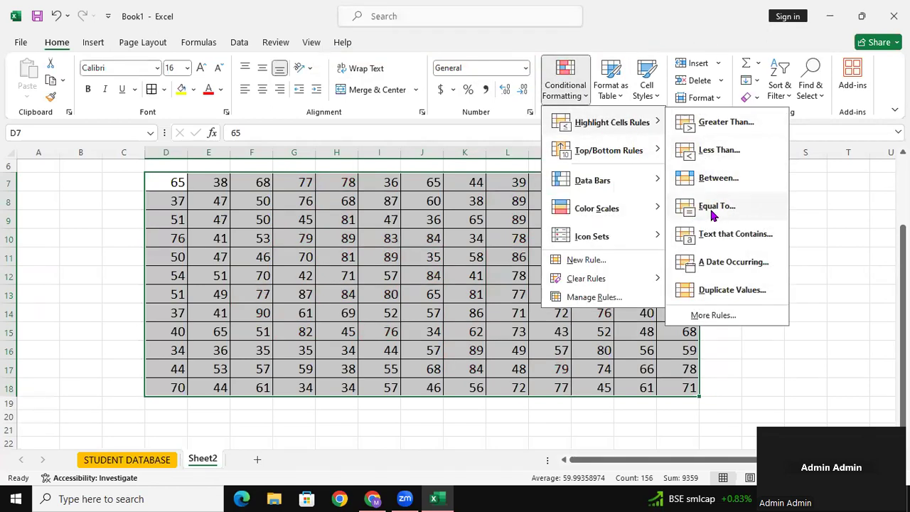
click(386, 235)
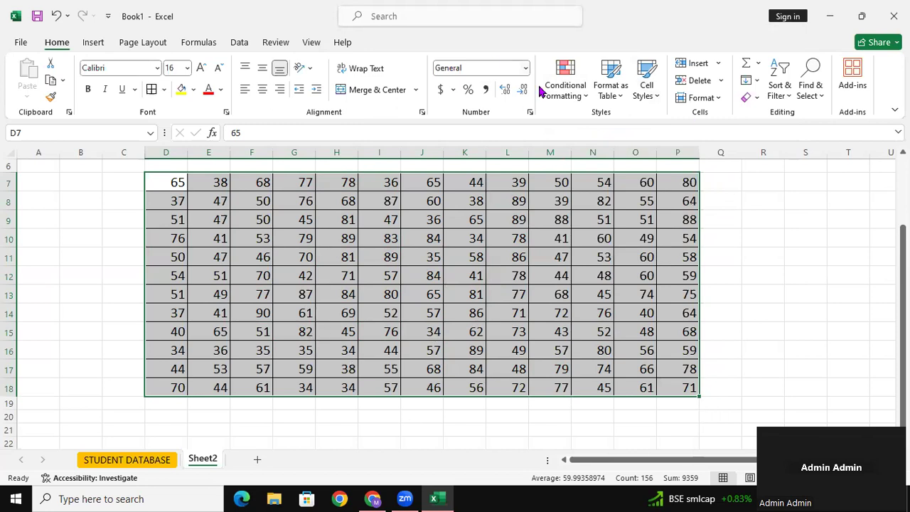
click(573, 95)
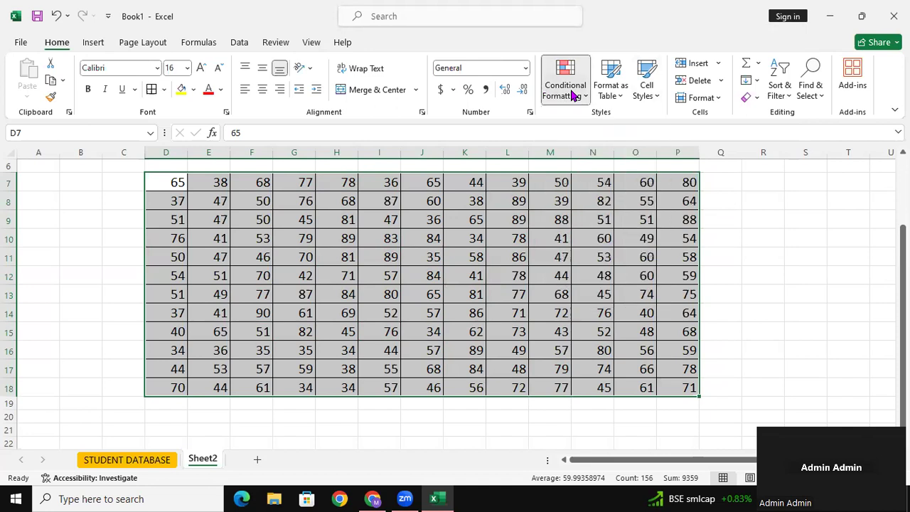
click(586, 103)
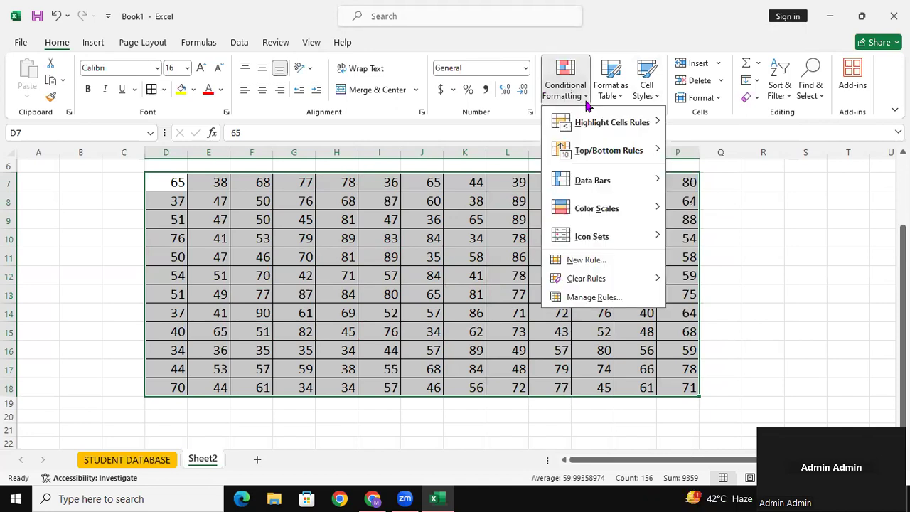
mouse_move(616, 130)
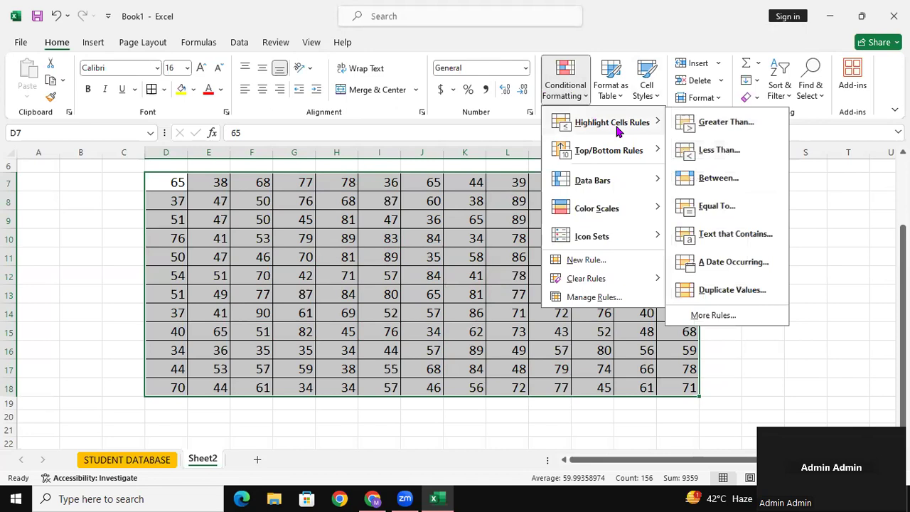
click(726, 214)
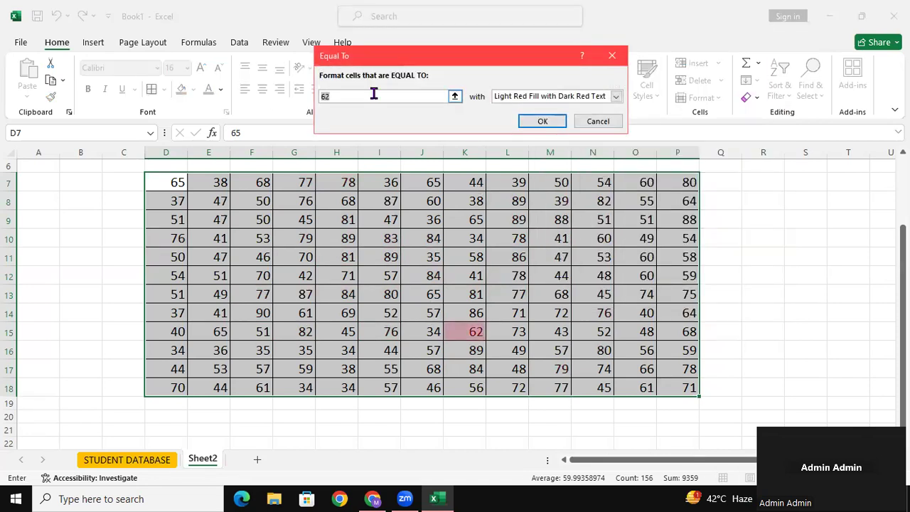
text(77)
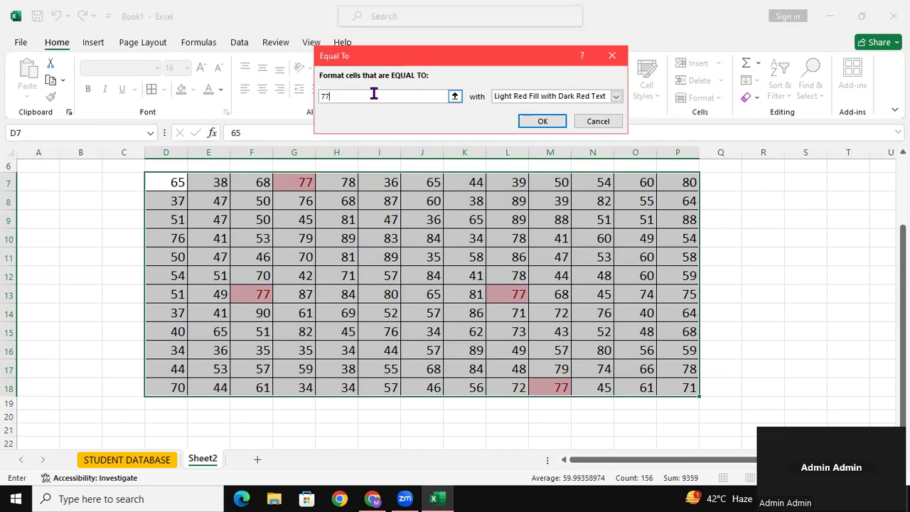
Step: Try the values 89, 34 and 51 in the Equal To rule, and discard the rule
key(BackSpace)
key(BackSpace)
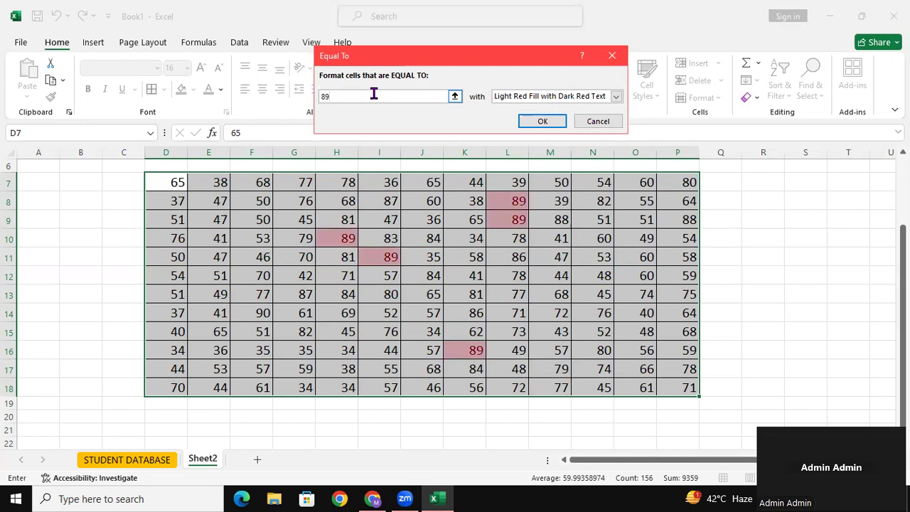
key(BackSpace)
key(BackSpace)
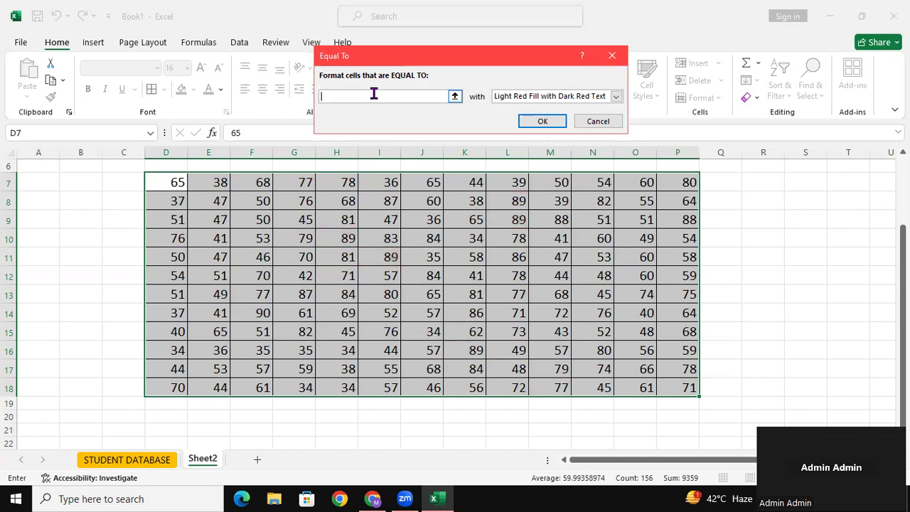
text(34)
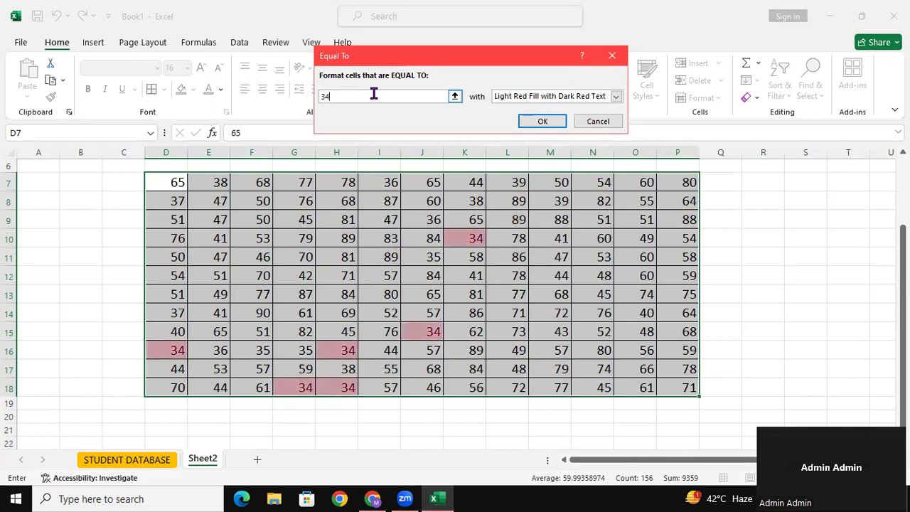
key(BackSpace)
key(BackSpace)
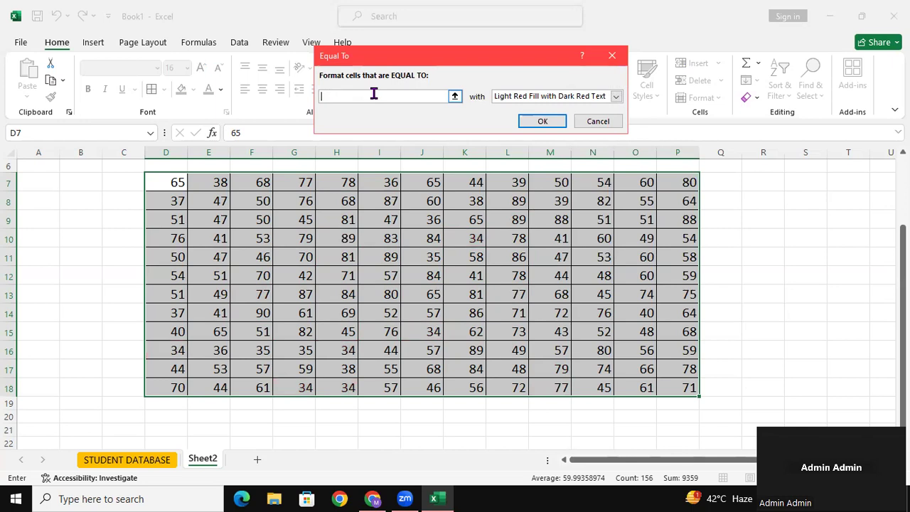
text(51)
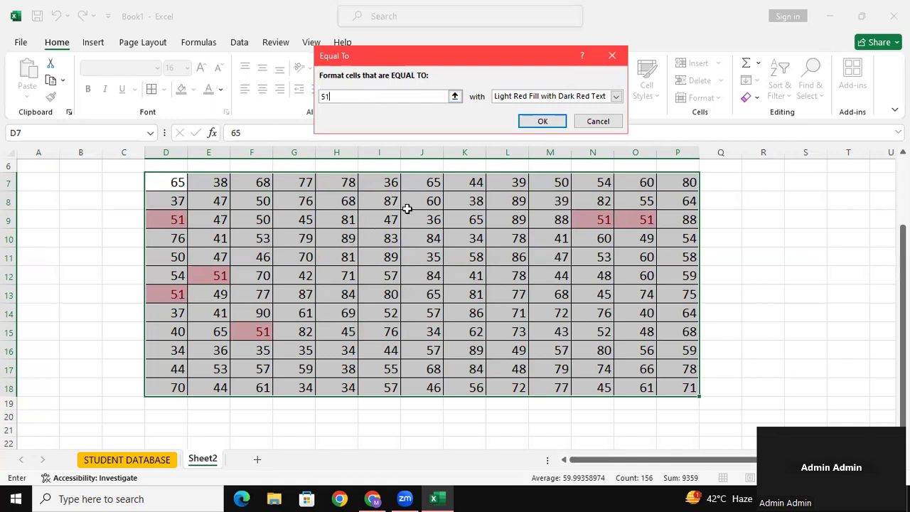
click(613, 119)
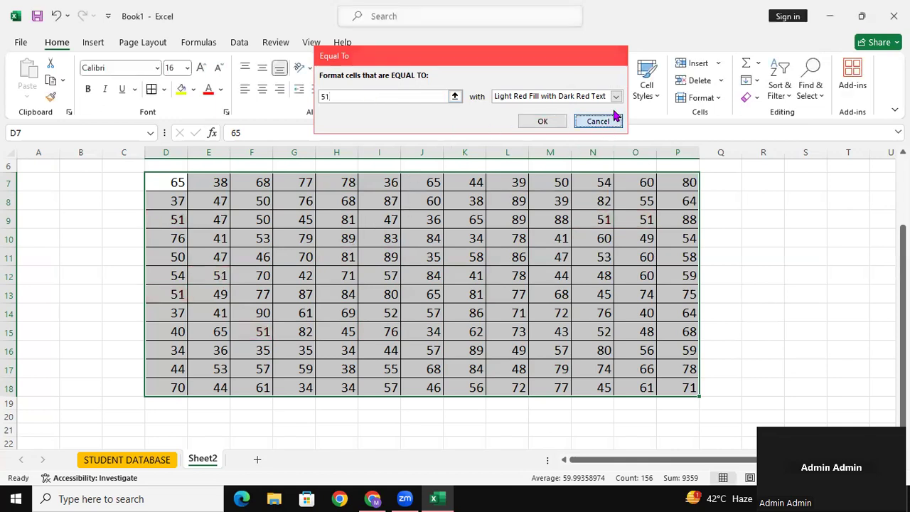